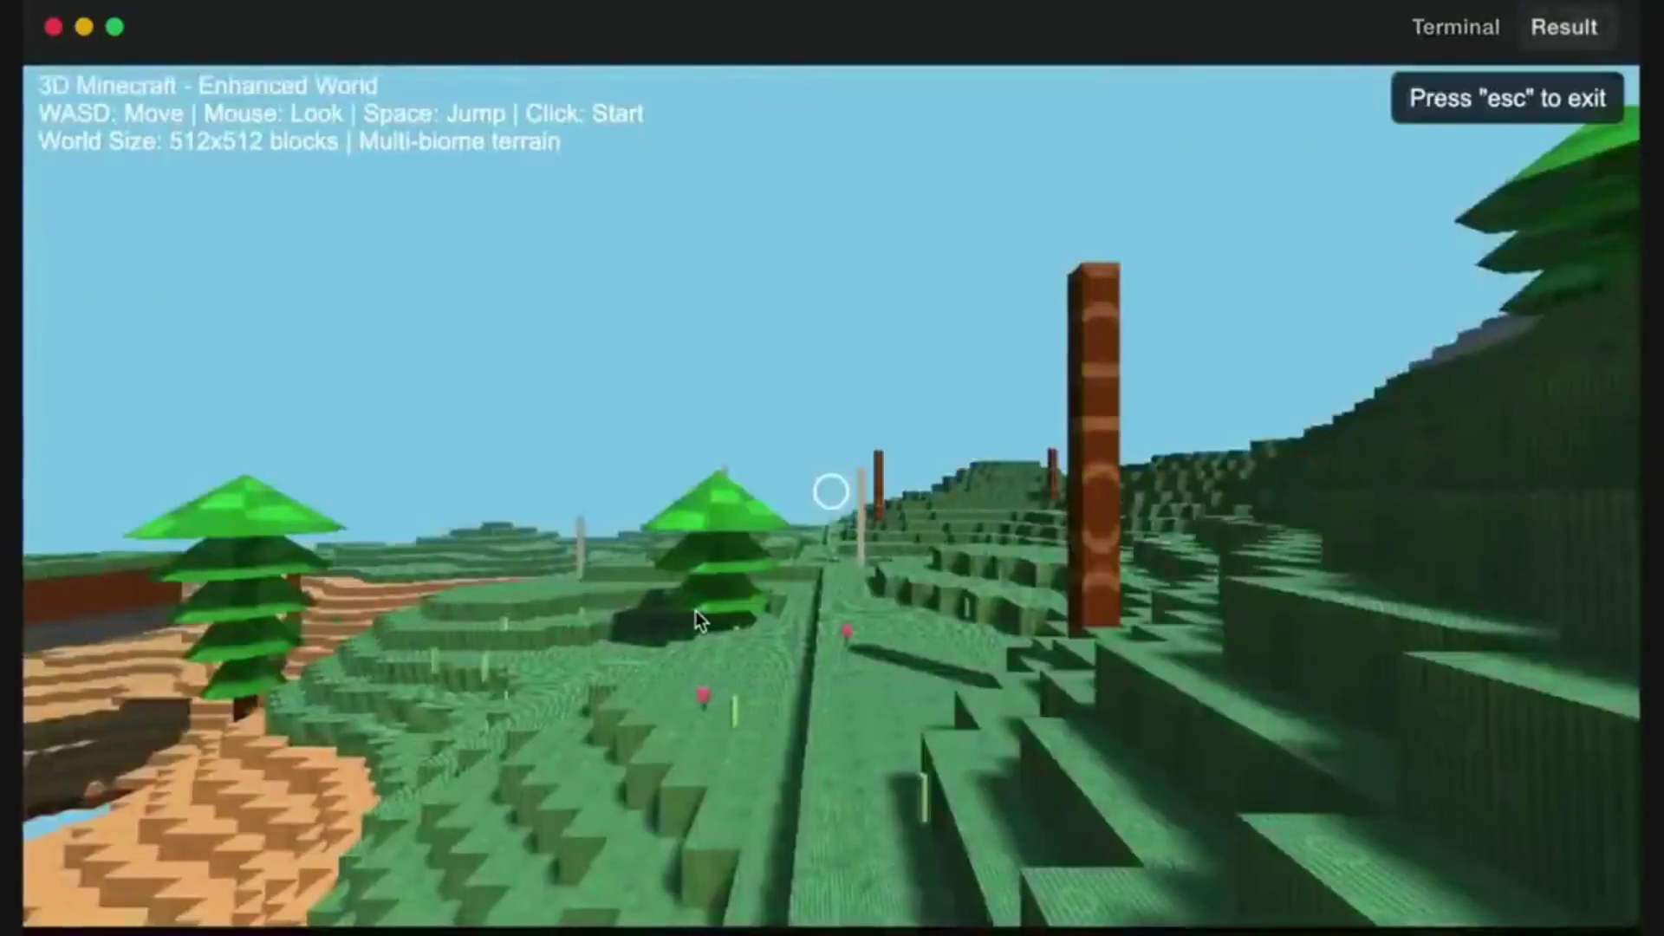
# Capture the 3D Minecraft game view to begin controlling the player
pyautogui.click(695, 610)
# Walk past the pine tree and flowers, down the hillside onto the sandy shore
pyautogui.press('w')
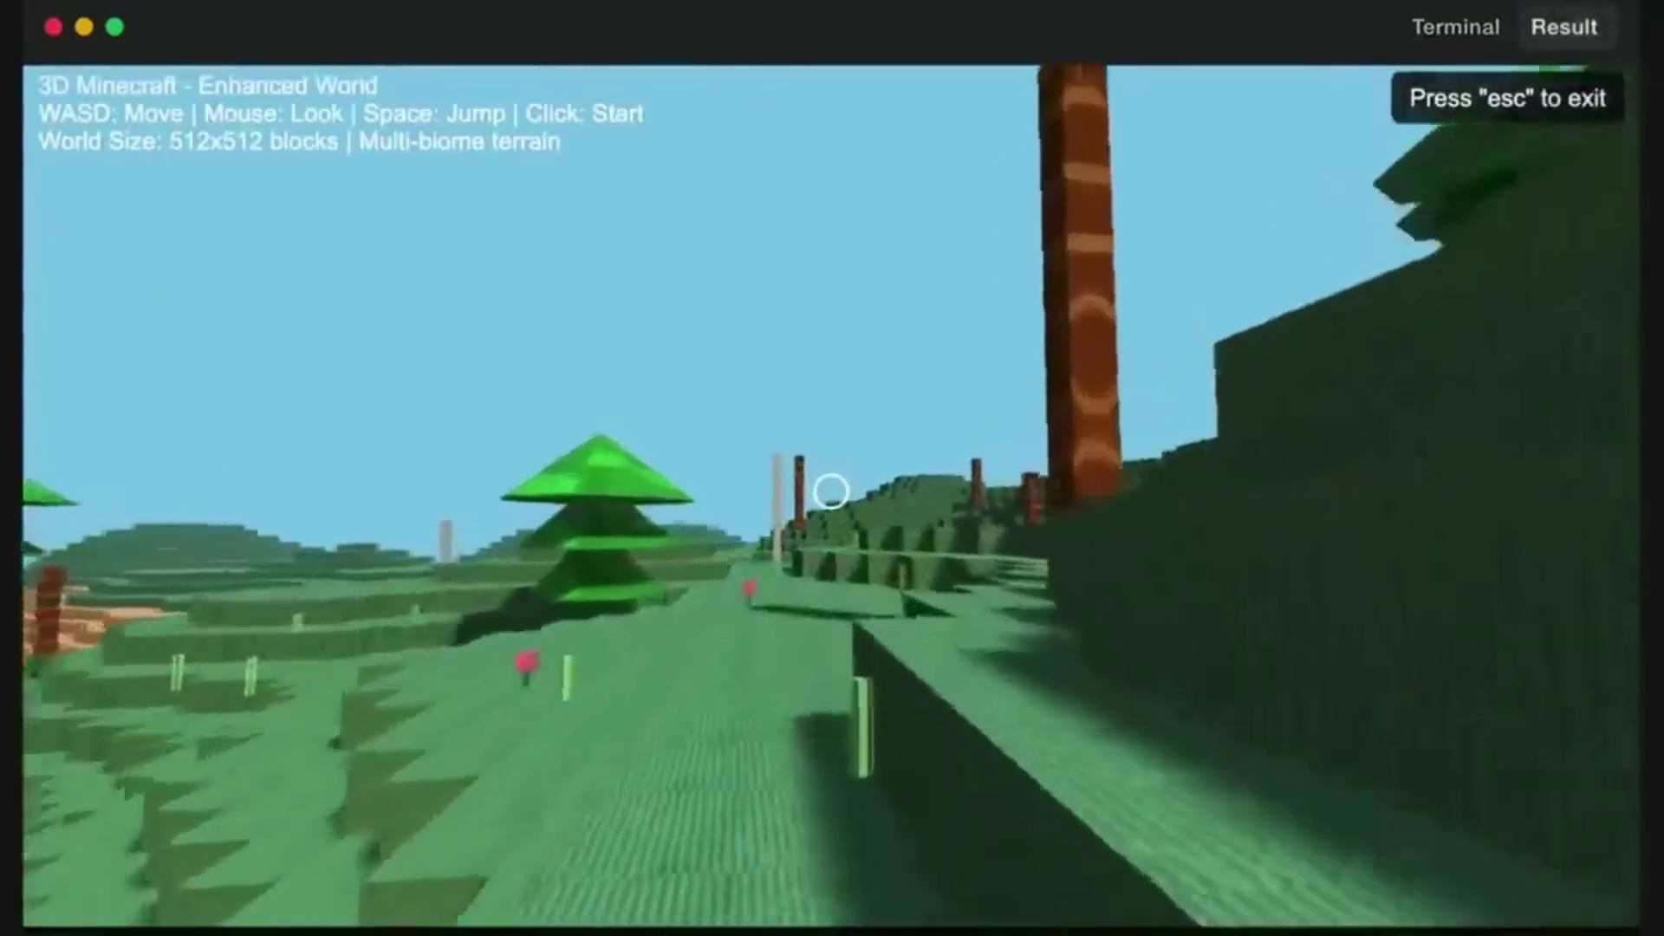
pyautogui.press('w')
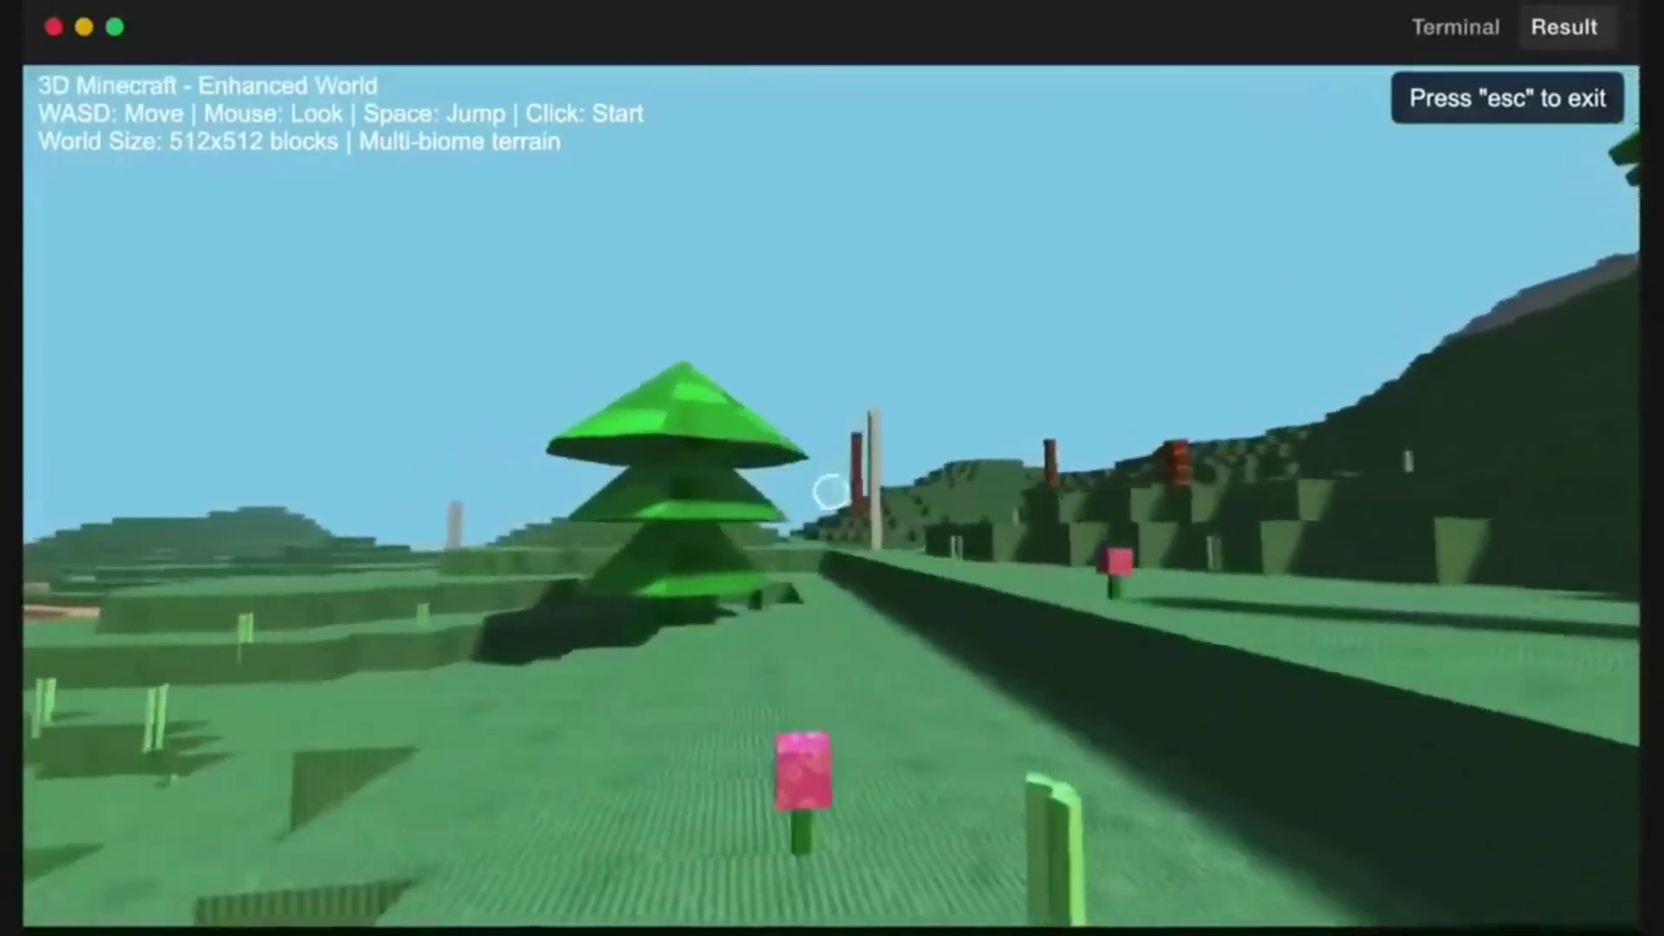
pyautogui.press('w')
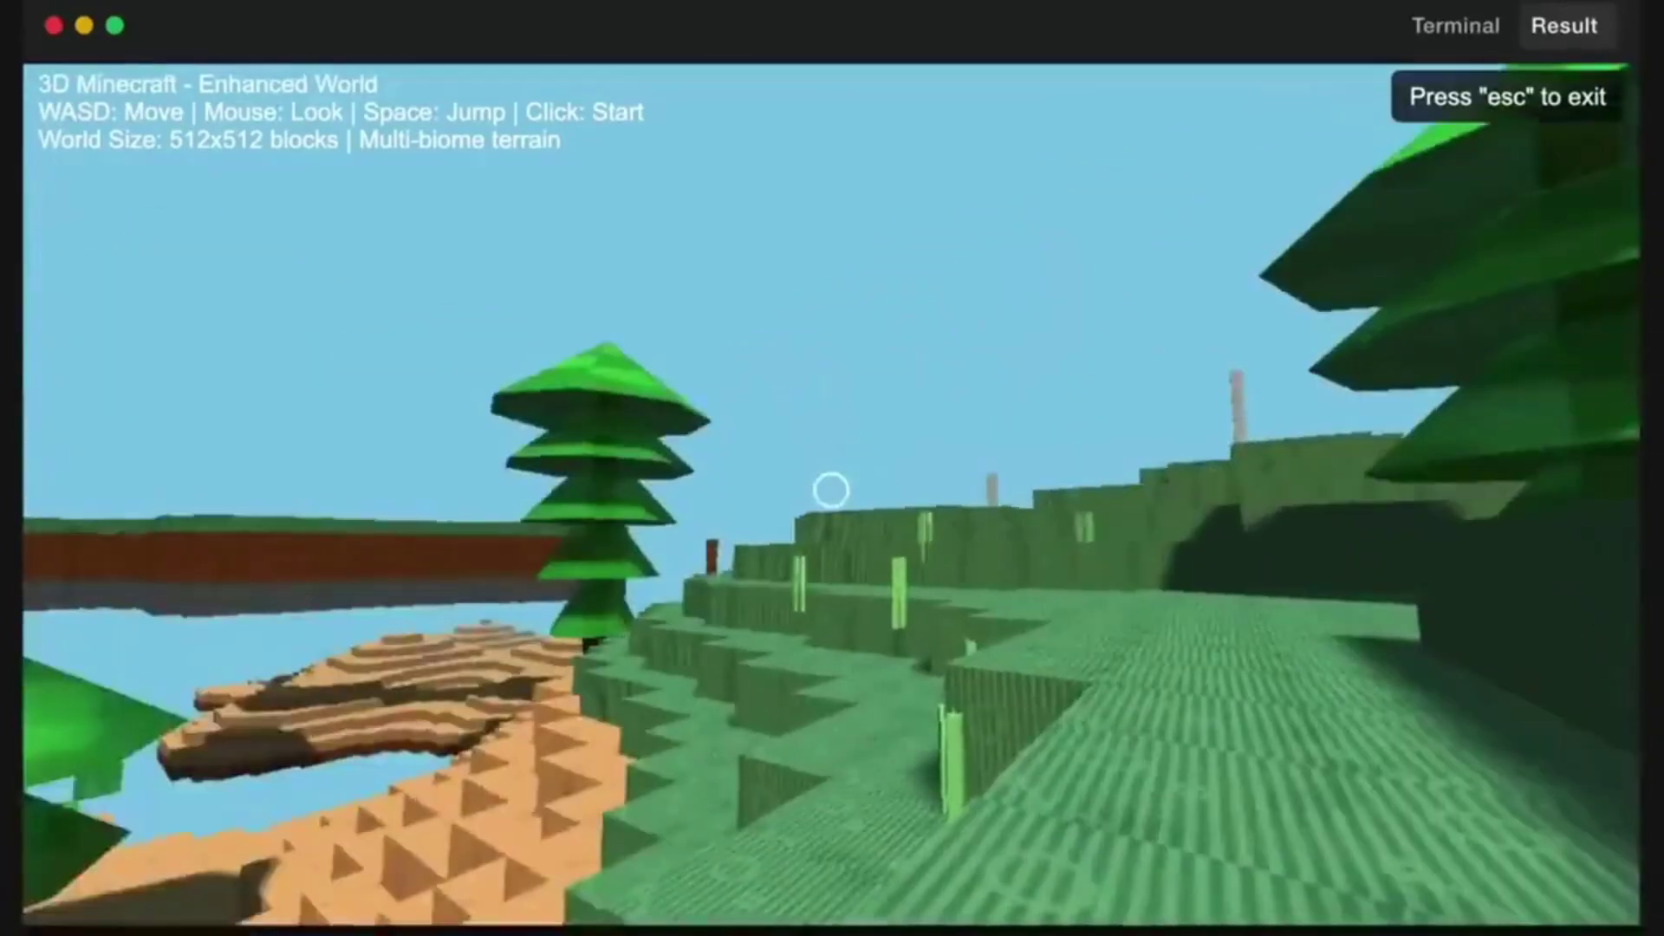
pyautogui.press('w')
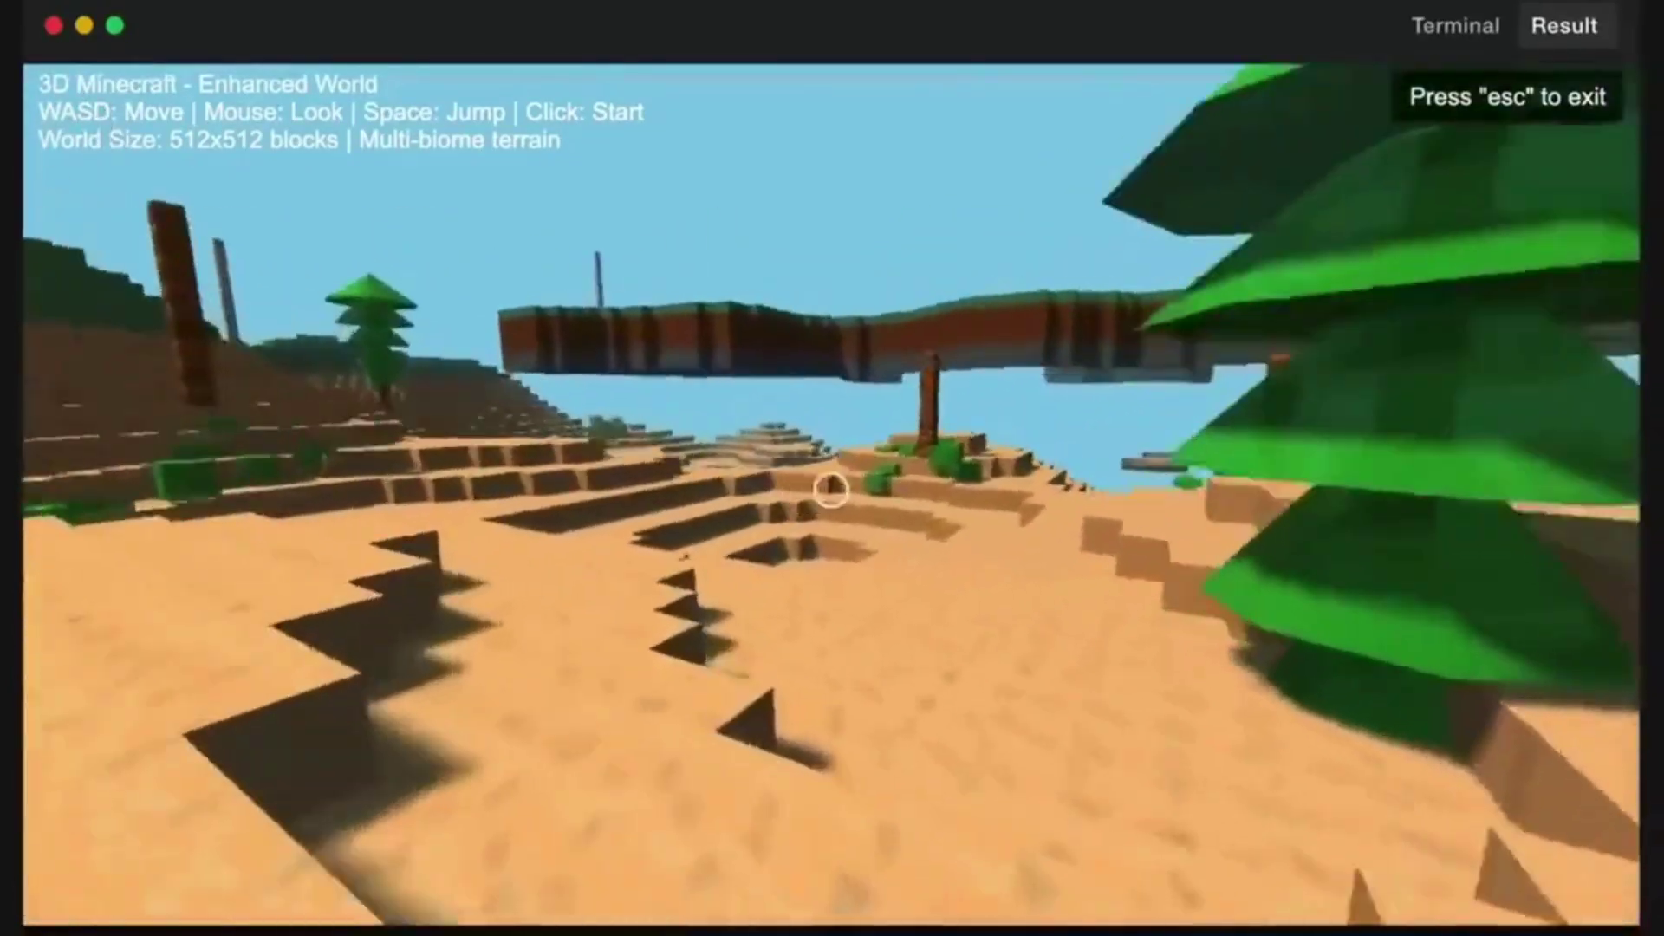
pyautogui.press('w')
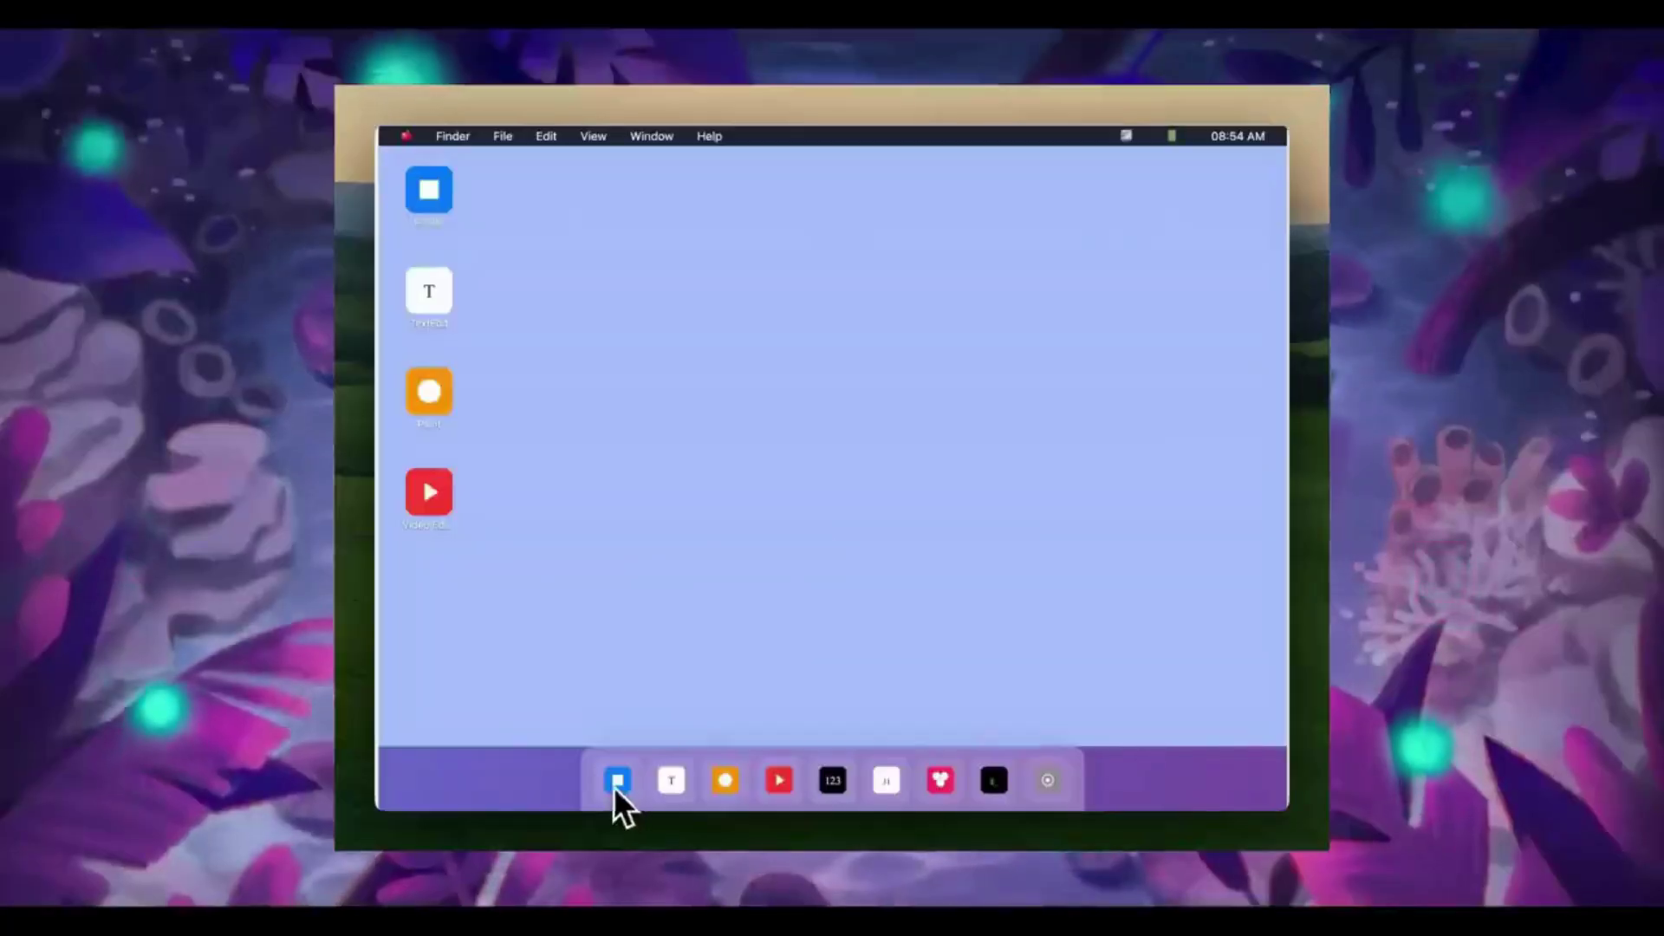
# Browse Finder's Downloads folder, then write 'kimi k2 thinking' in TextEdit
pyautogui.click(617, 782)
pyautogui.click(802, 299)
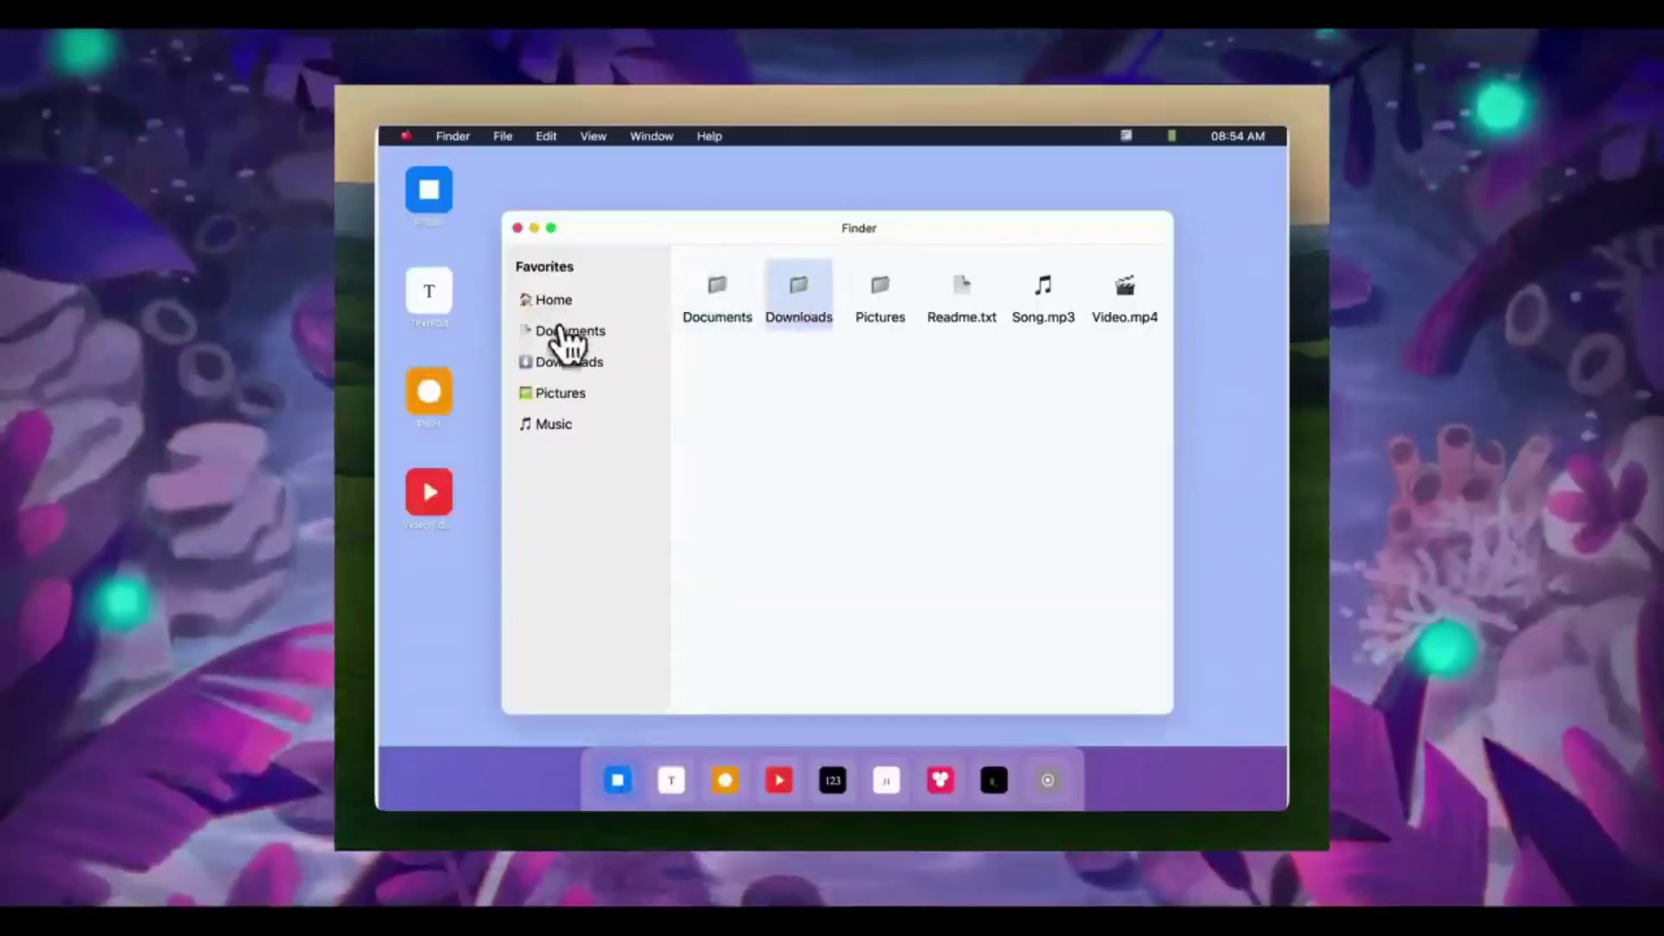
pyautogui.click(672, 781)
pyautogui.write('kim')
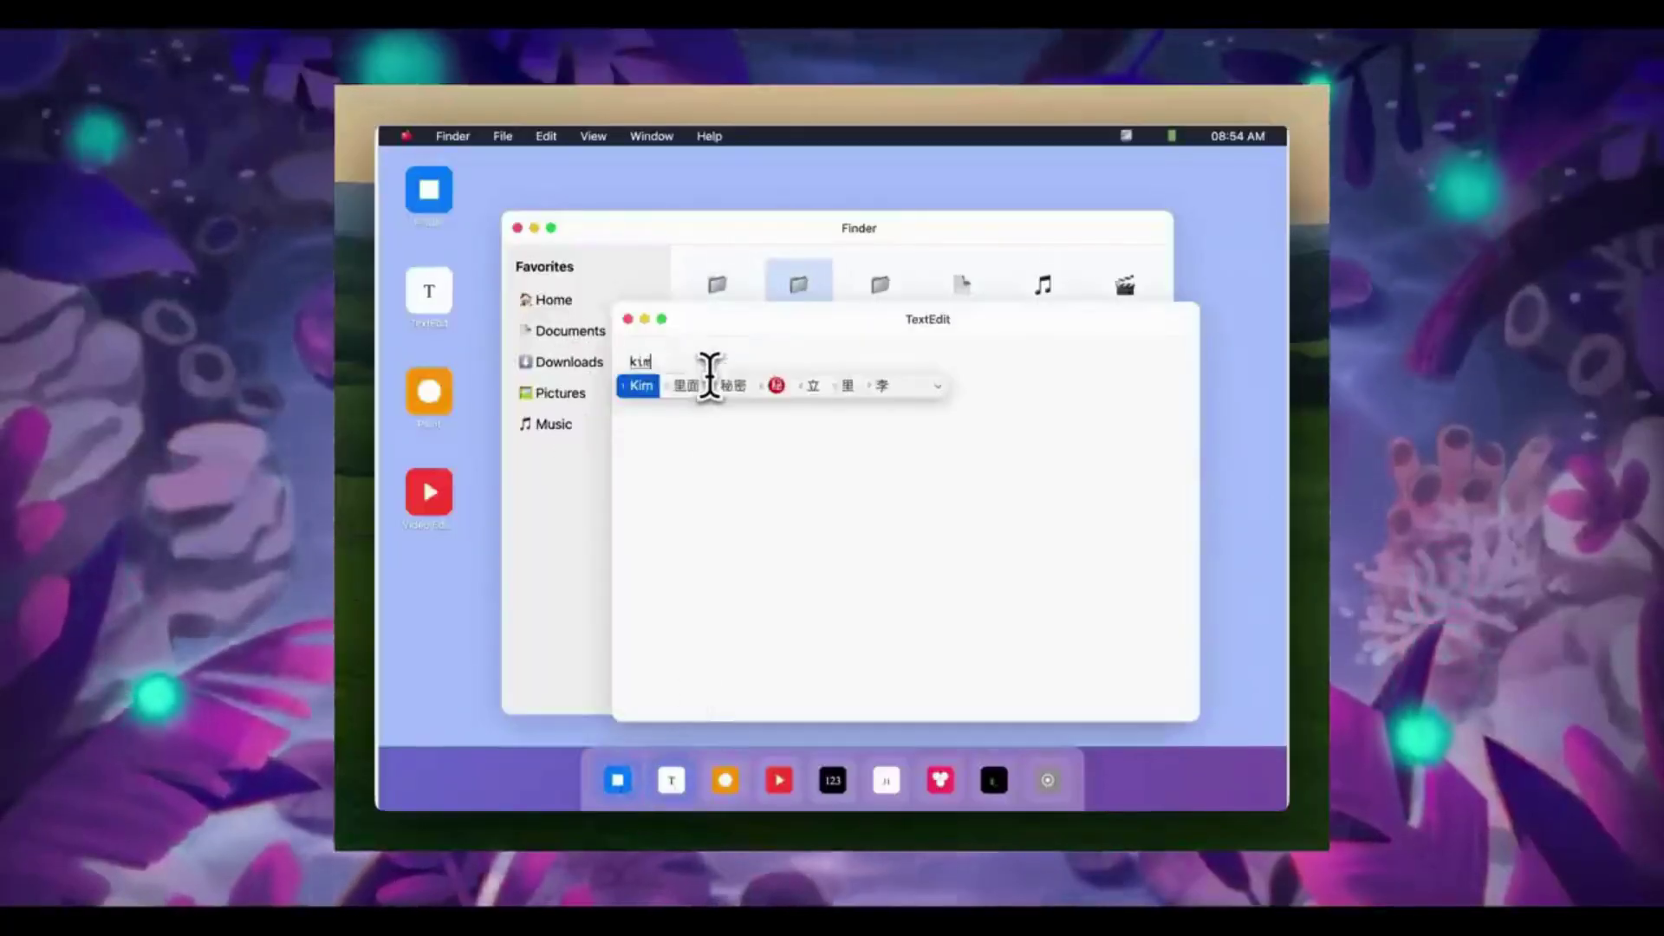
pyautogui.write('i k2 thinking')
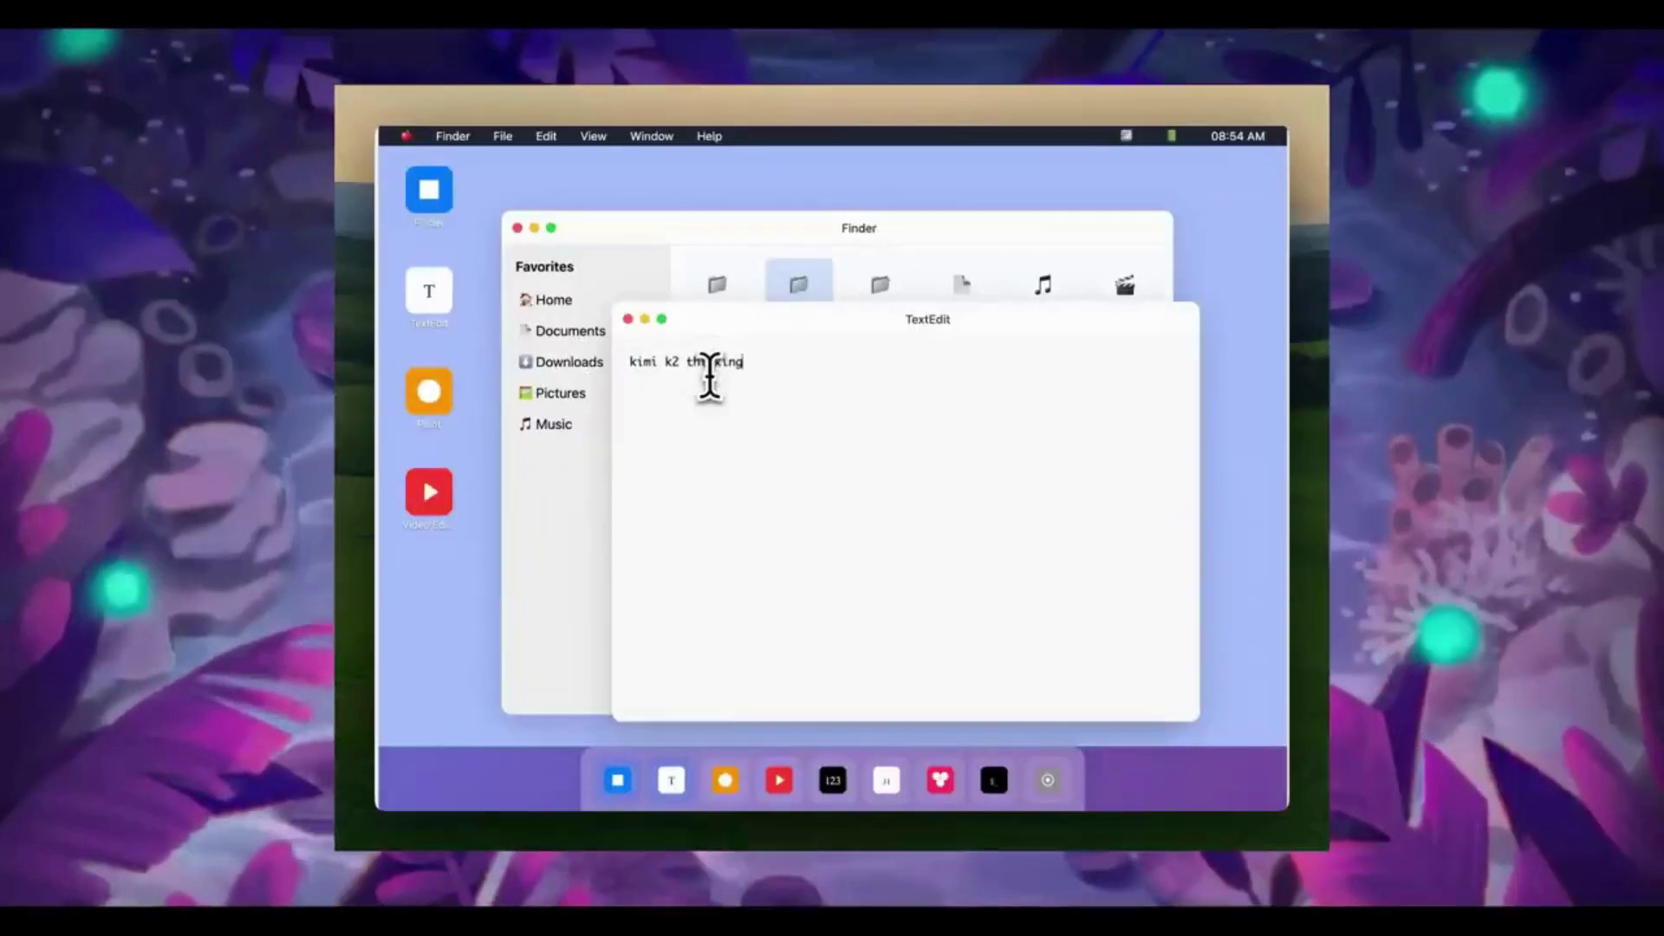
# Open Paint and move it aside, then open and close the Video Editor
pyautogui.click(725, 780)
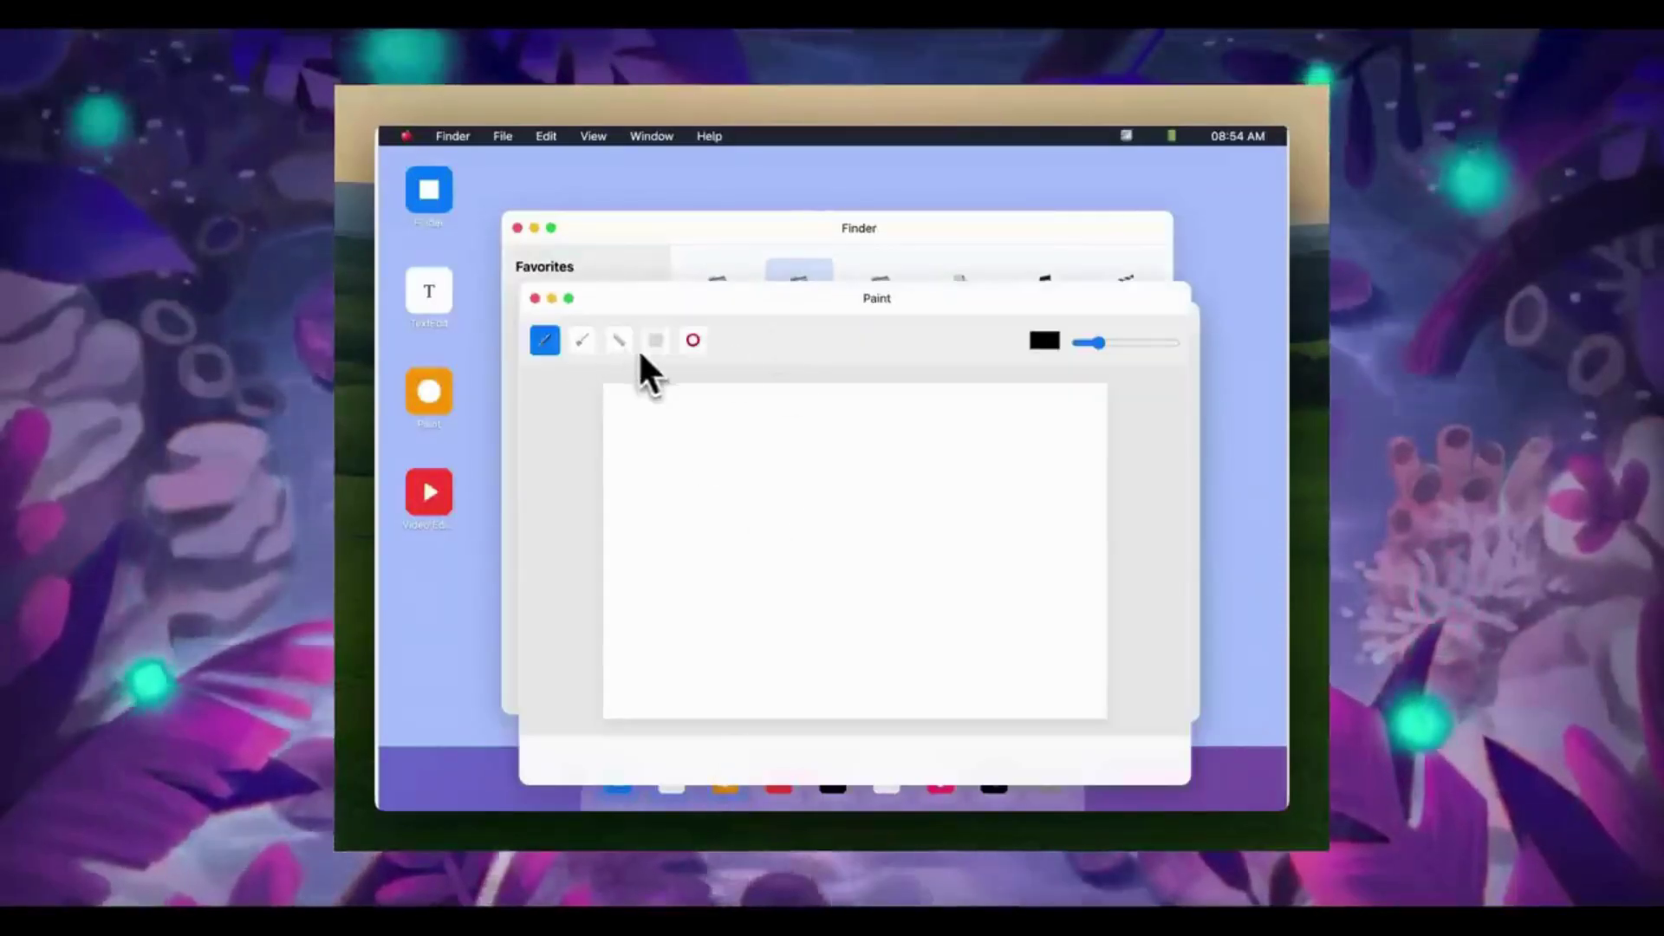
pyautogui.moveTo(541, 310)
pyautogui.mouseDown()
pyautogui.moveTo(582, 429)
pyautogui.moveTo(649, 416)
pyautogui.mouseUp()
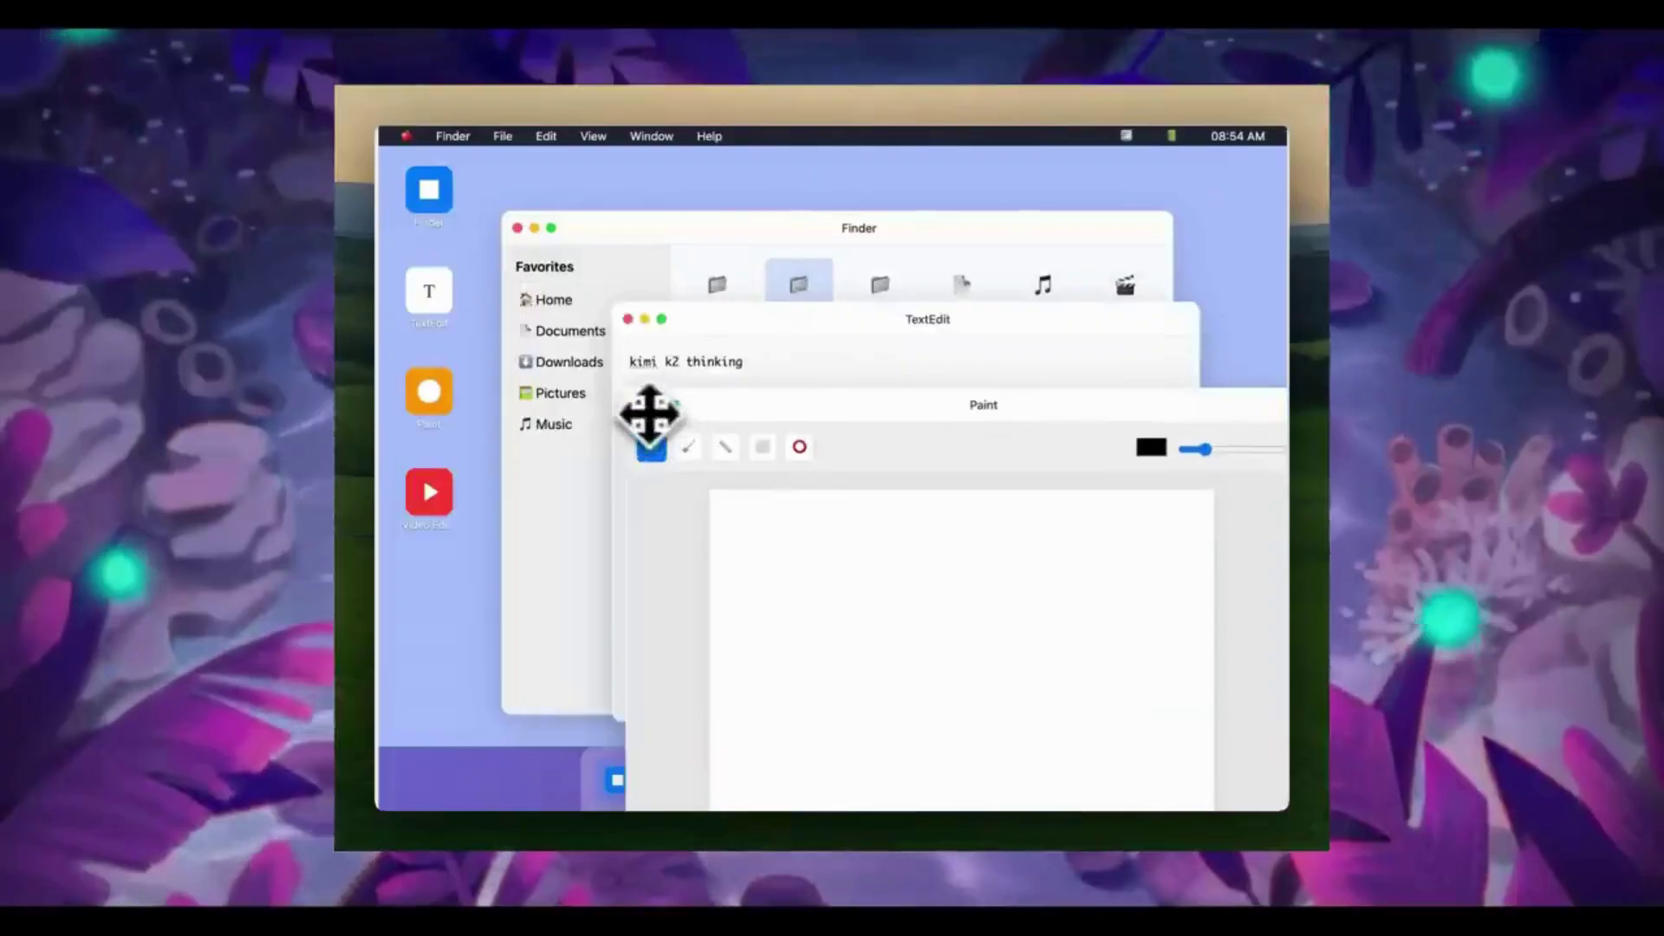
pyautogui.click(778, 782)
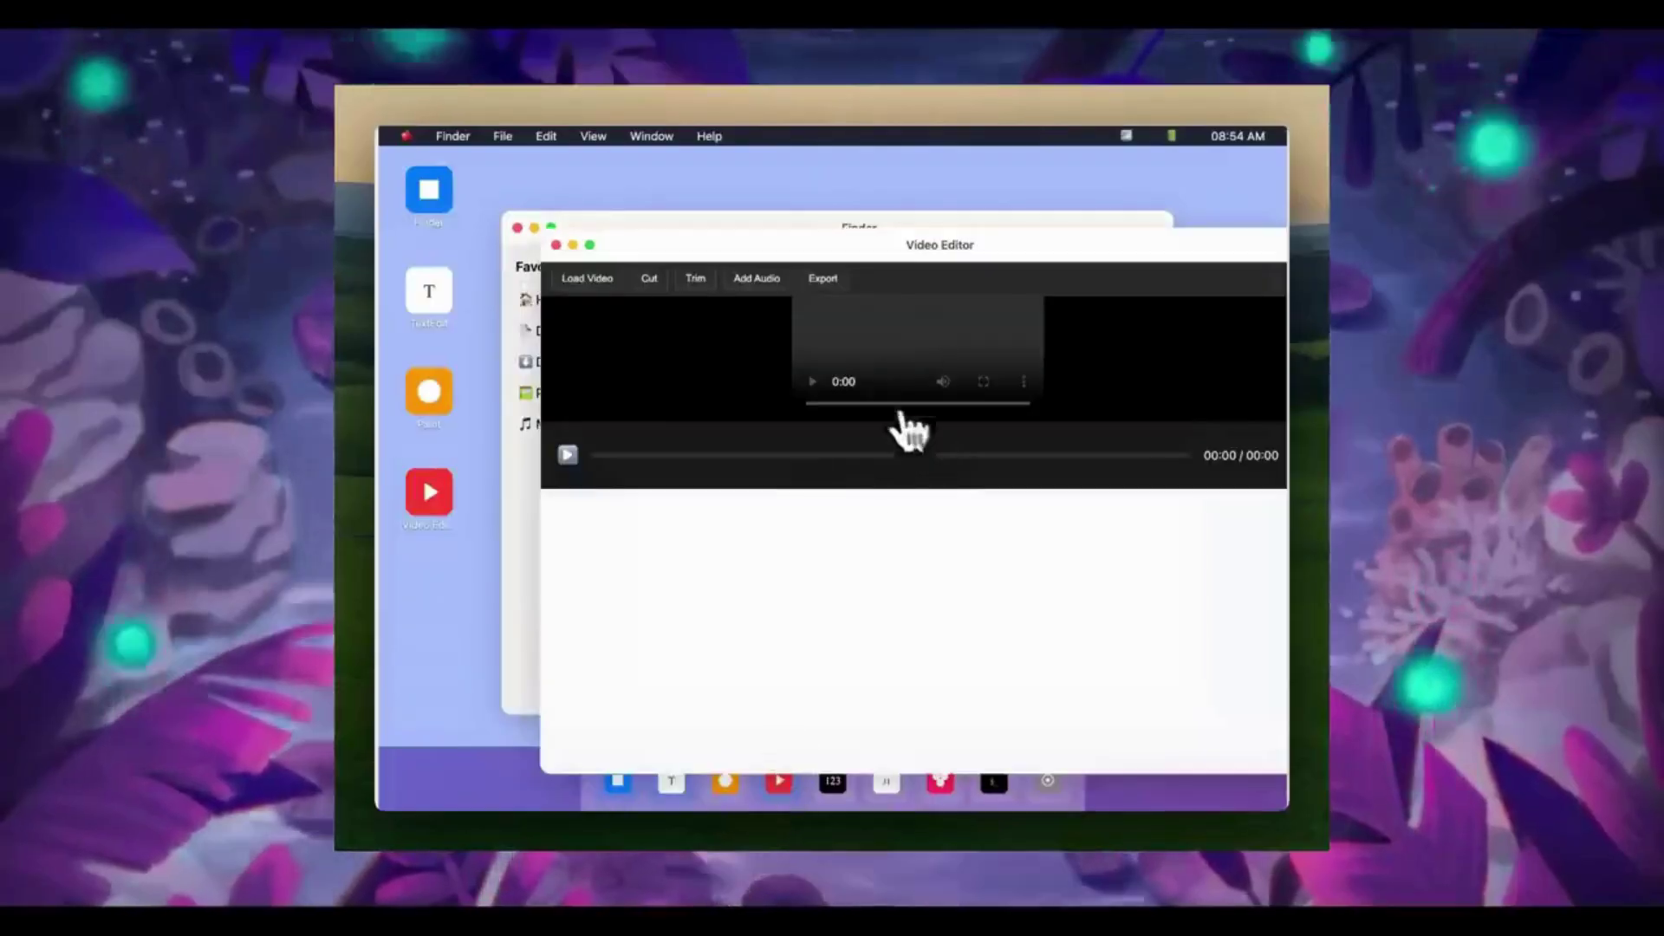
pyautogui.click(556, 246)
# Compute 1 + 2 = 3 in Calculator, then open and close Calendar
pyautogui.click(833, 780)
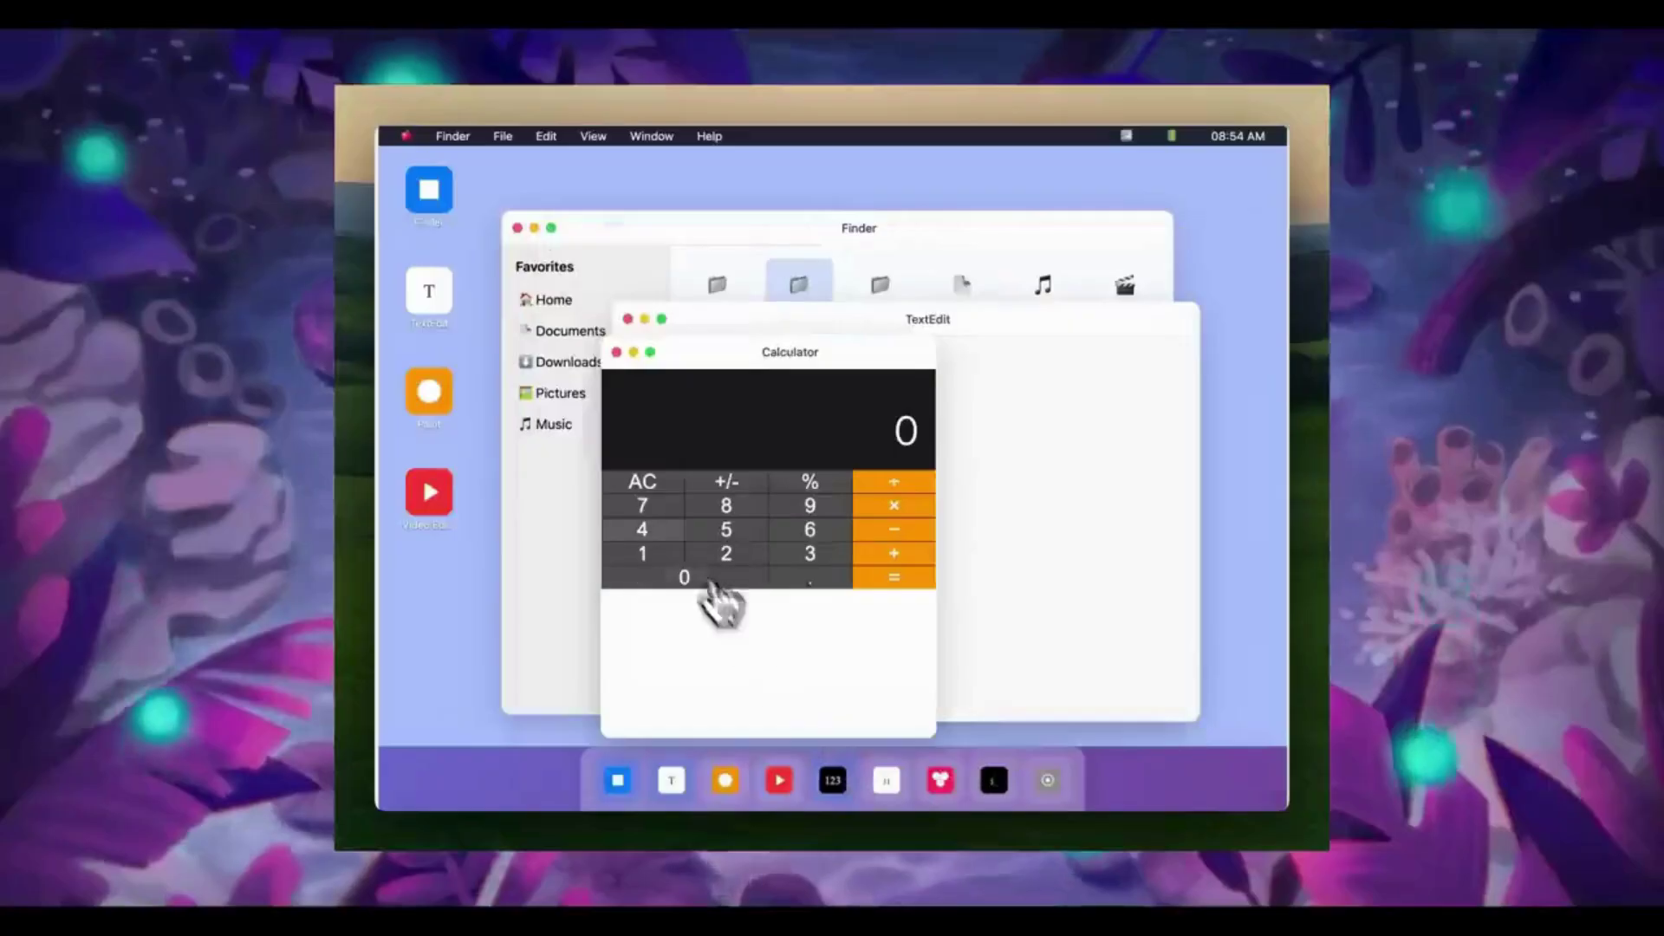
pyautogui.click(642, 554)
pyautogui.click(894, 553)
pyautogui.click(726, 553)
pyautogui.click(894, 577)
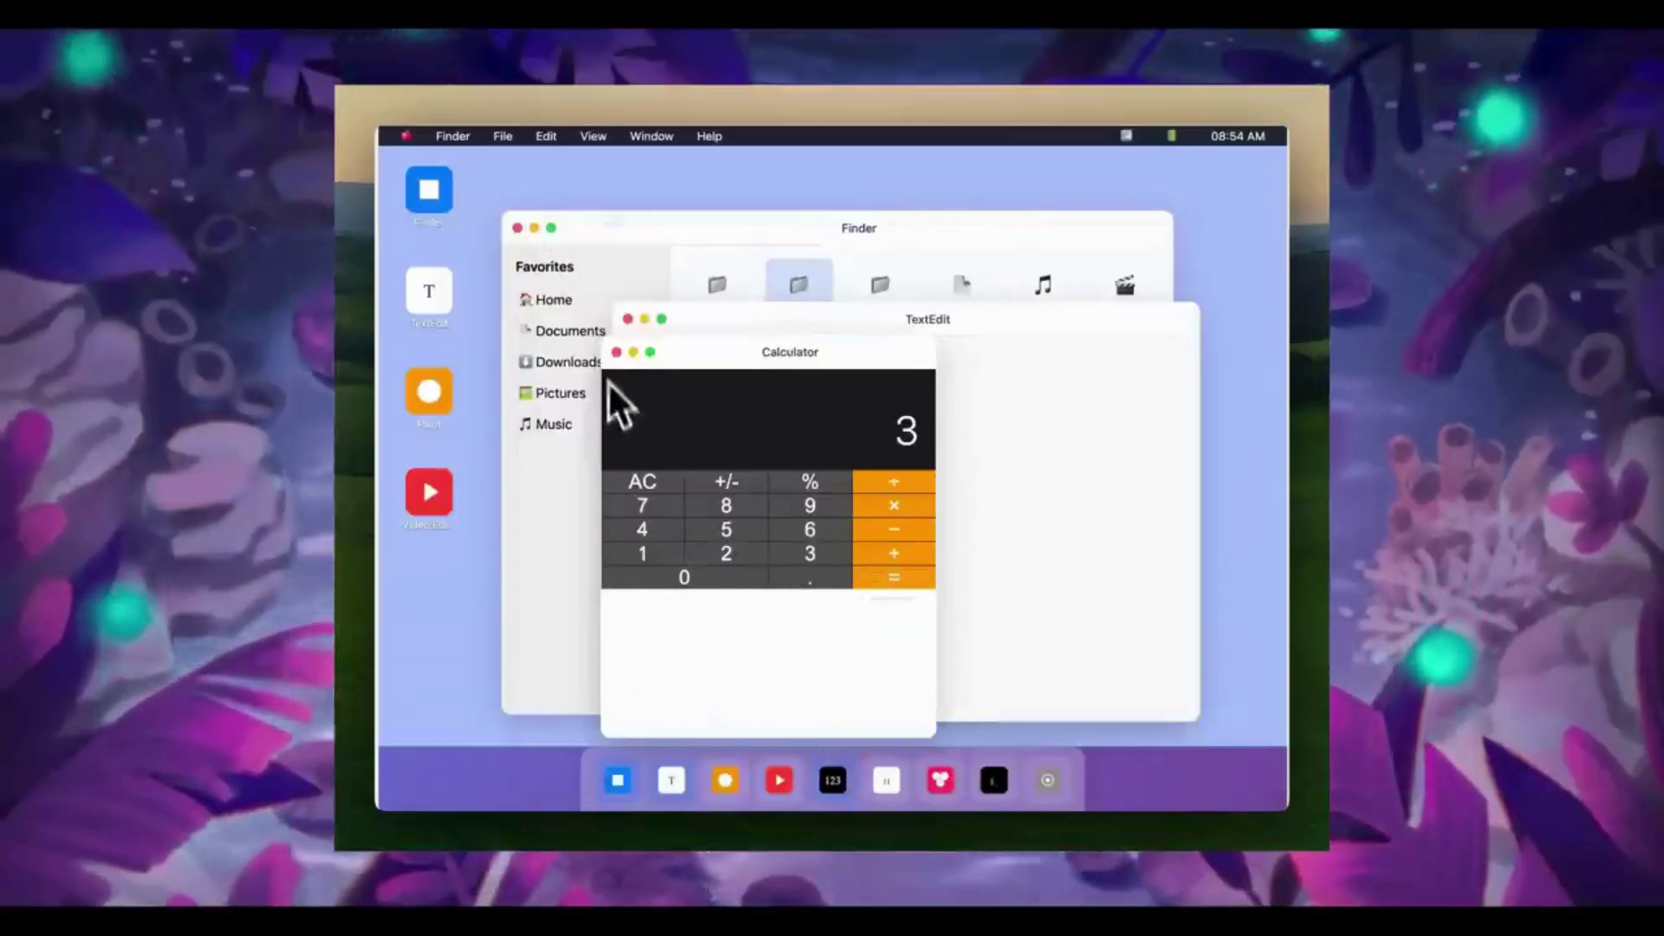
pyautogui.click(616, 352)
pyautogui.click(887, 781)
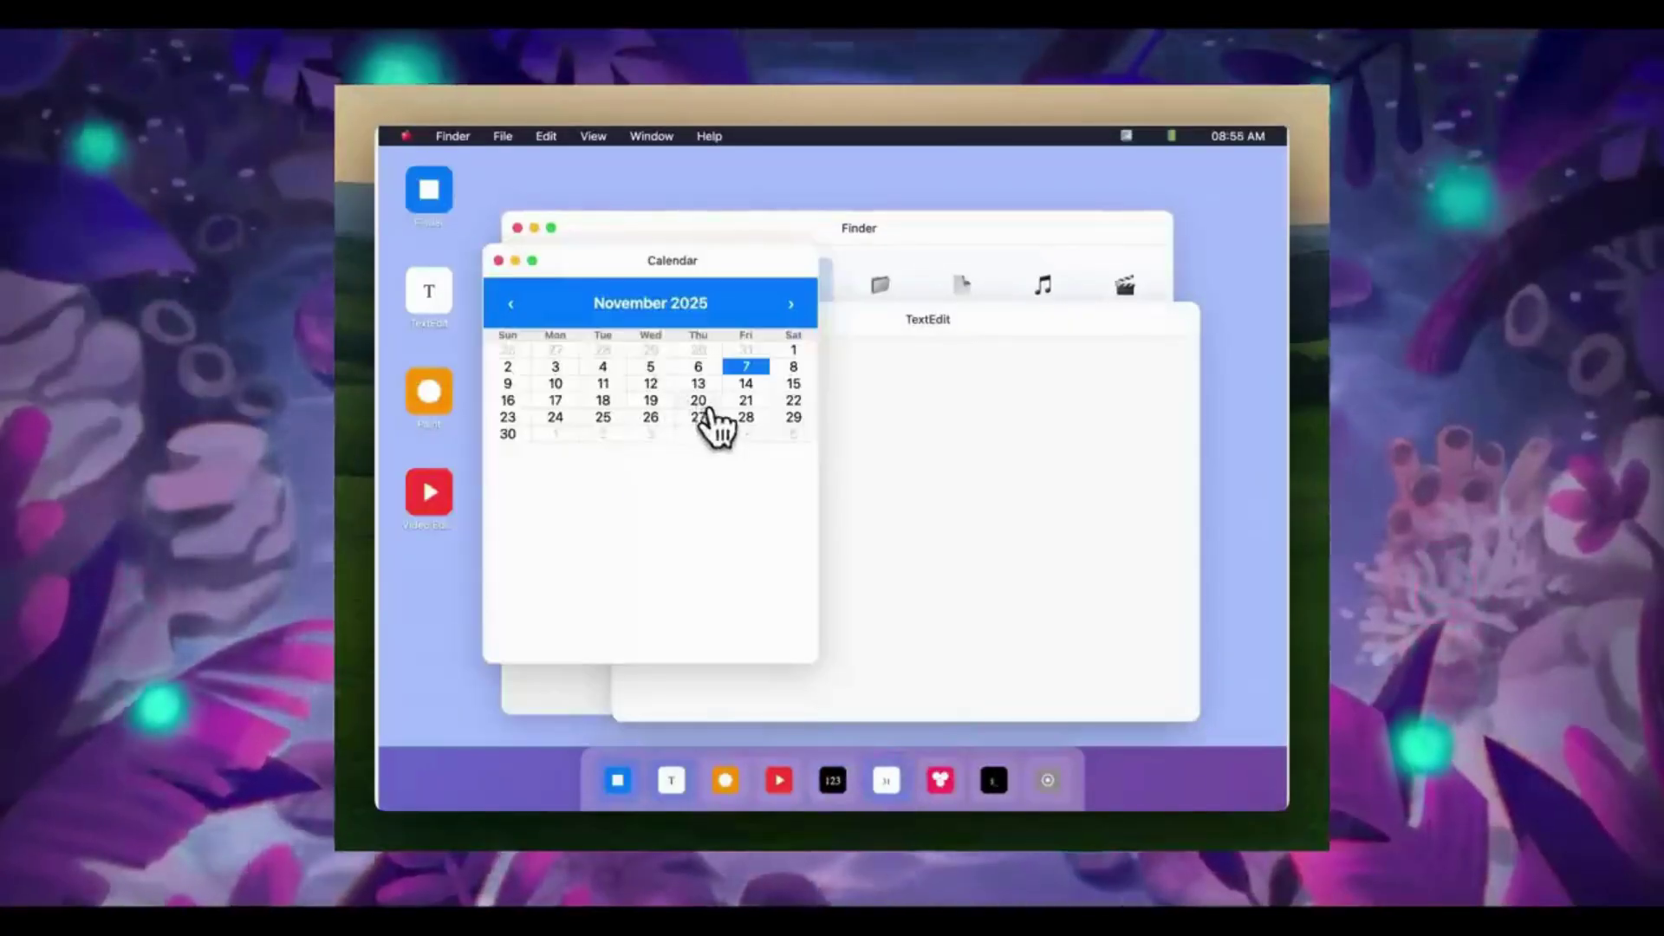
pyautogui.click(499, 261)
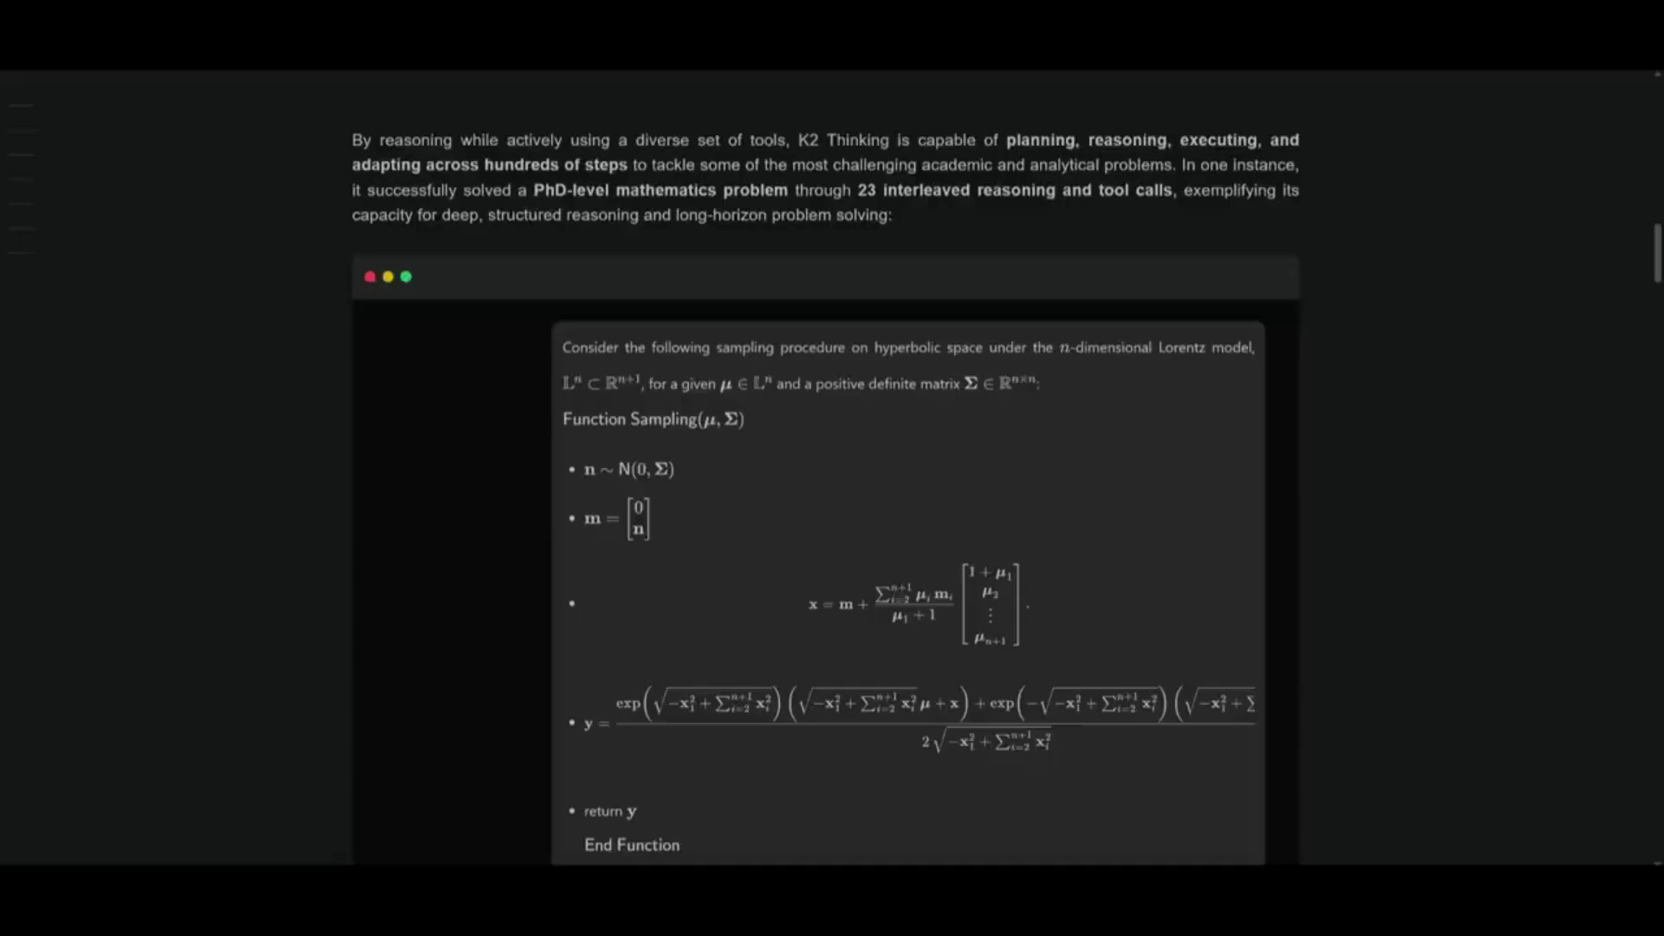
# Highlight the PhD-level problem phrase, then scroll past the Used Python steps to the Result formulas
pyautogui.moveTo(630, 192); pyautogui.dragTo(749, 192)
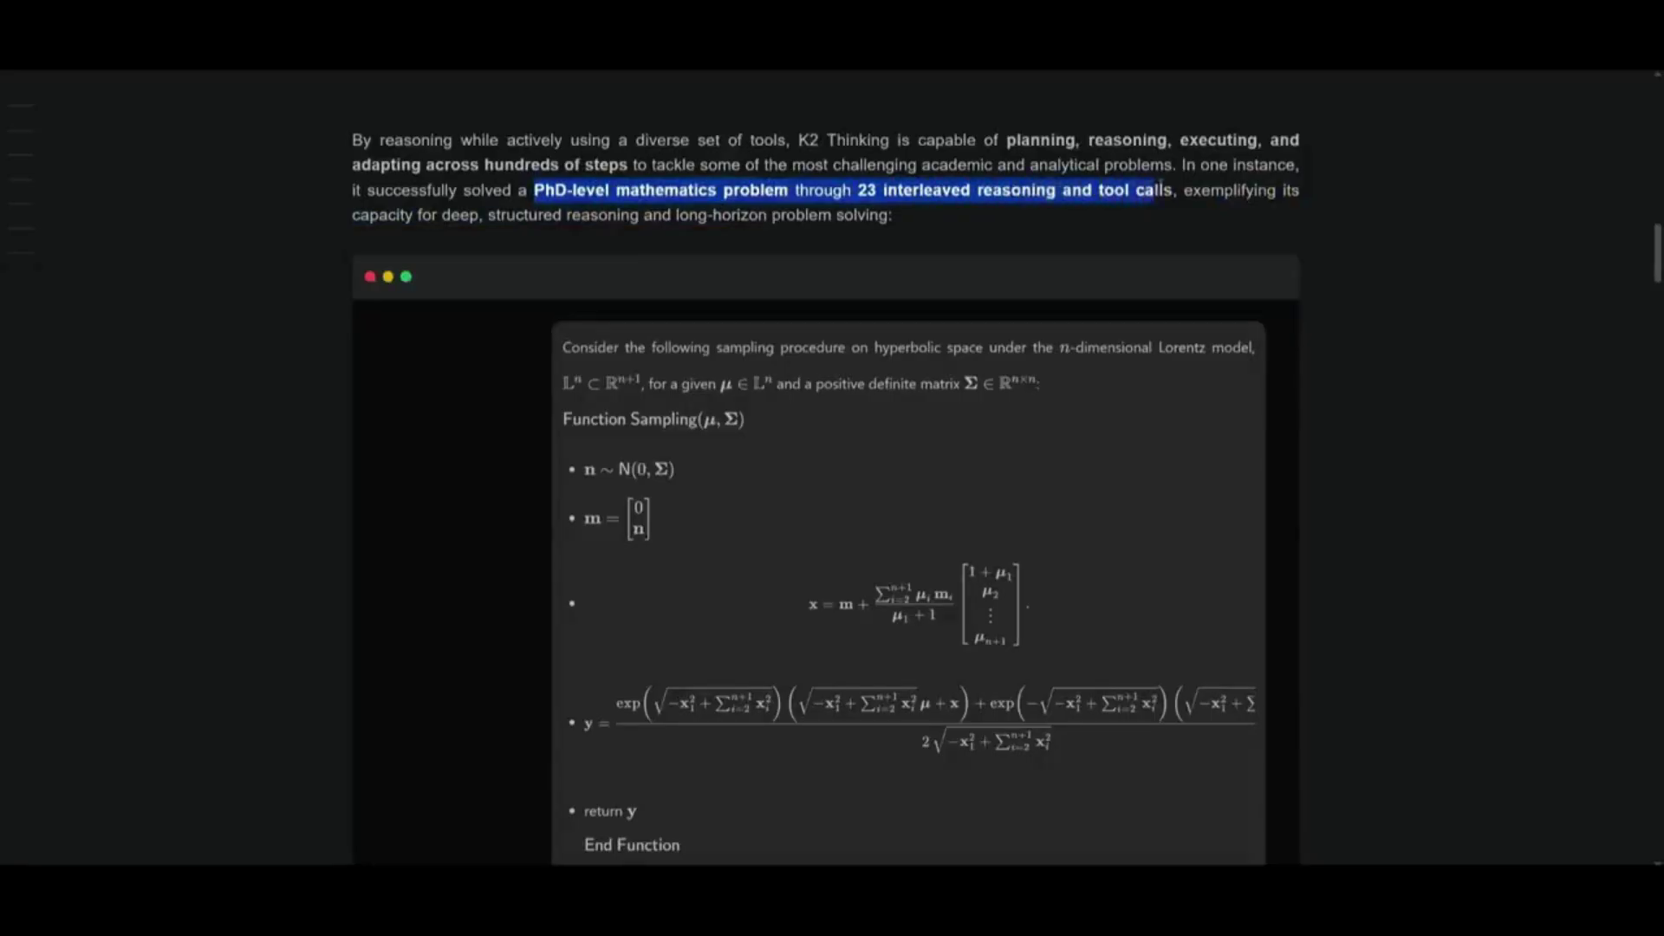
pyautogui.click(1174, 186)
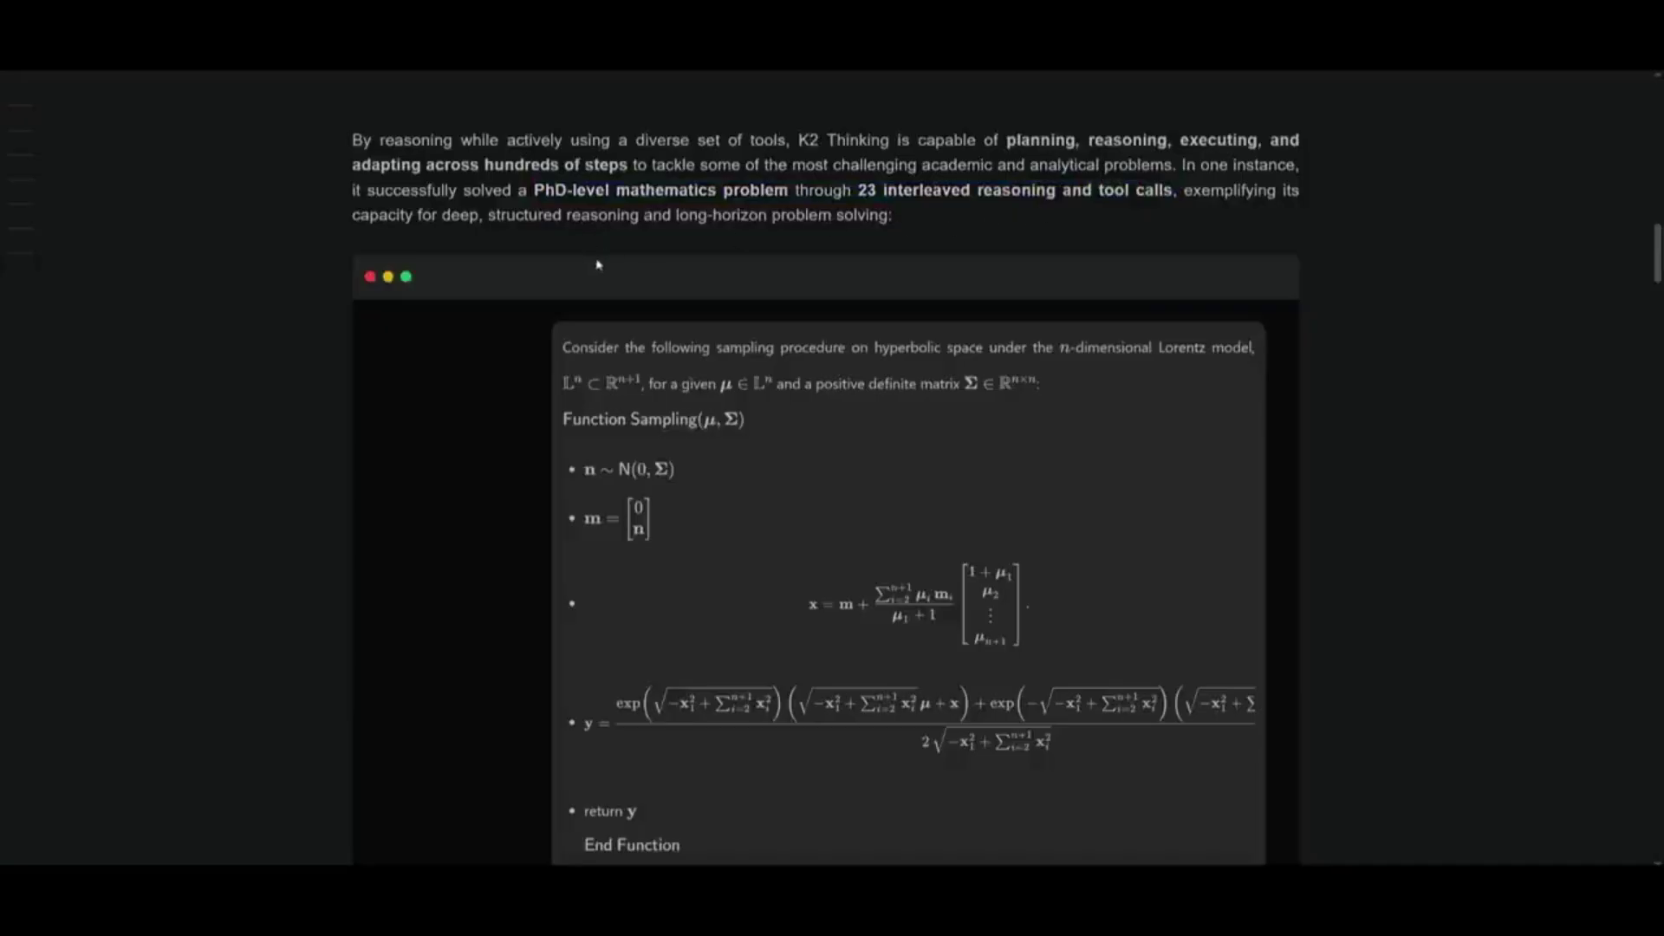
pyautogui.scroll(-1, 672, 299)
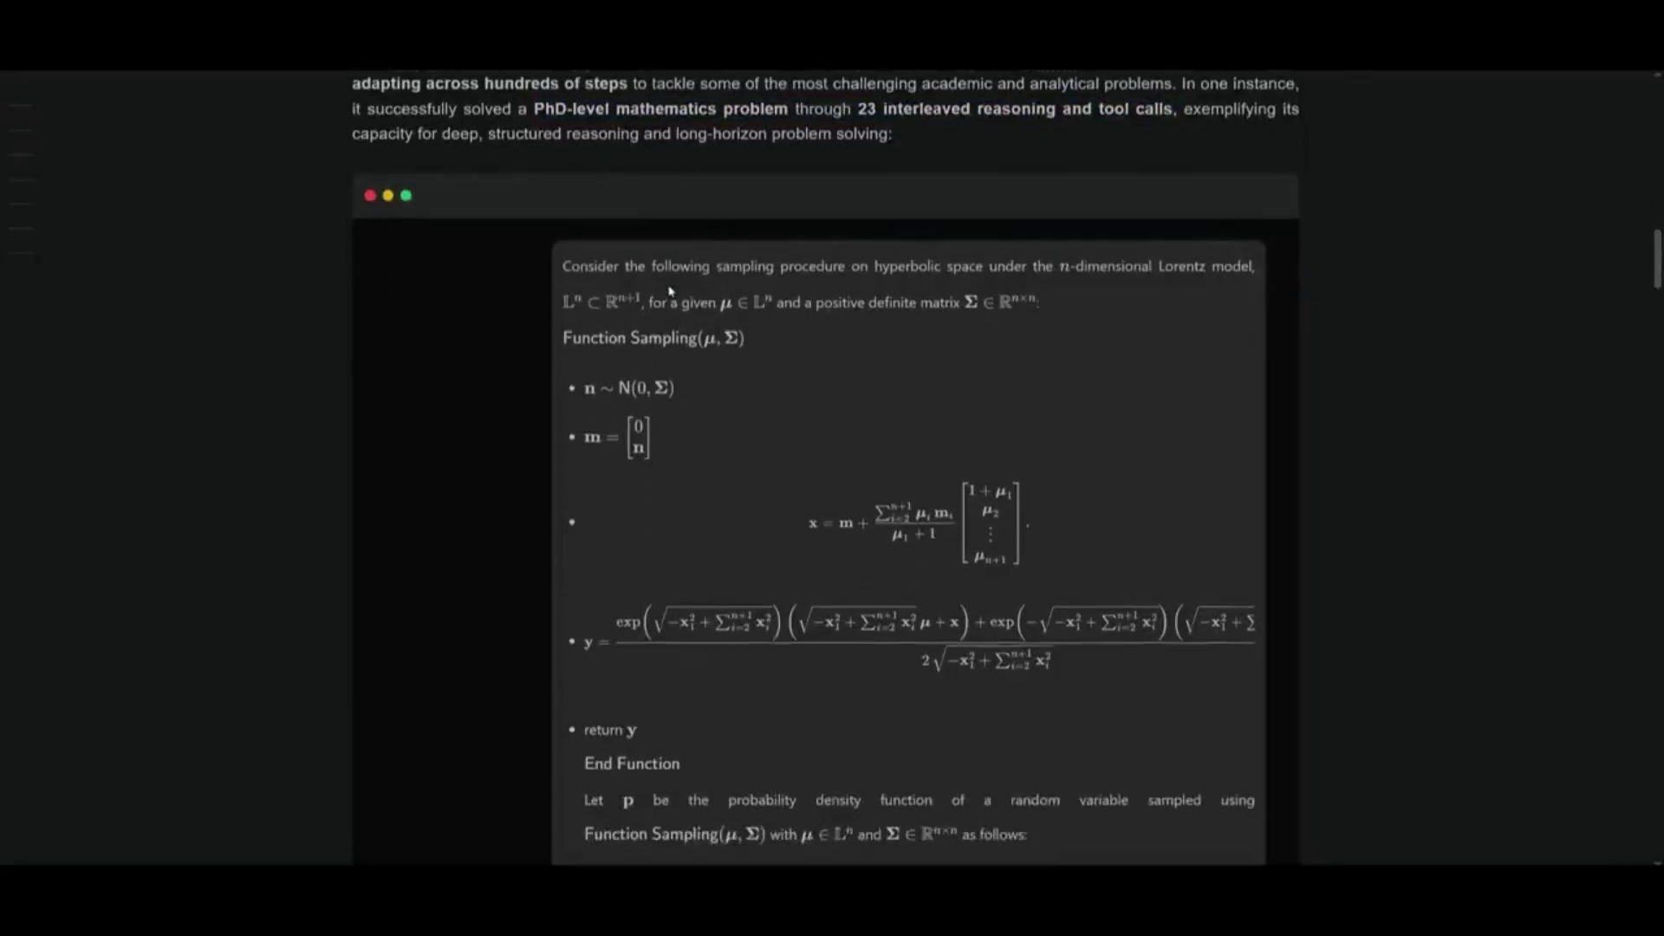
pyautogui.scroll(-6, 675, 280)
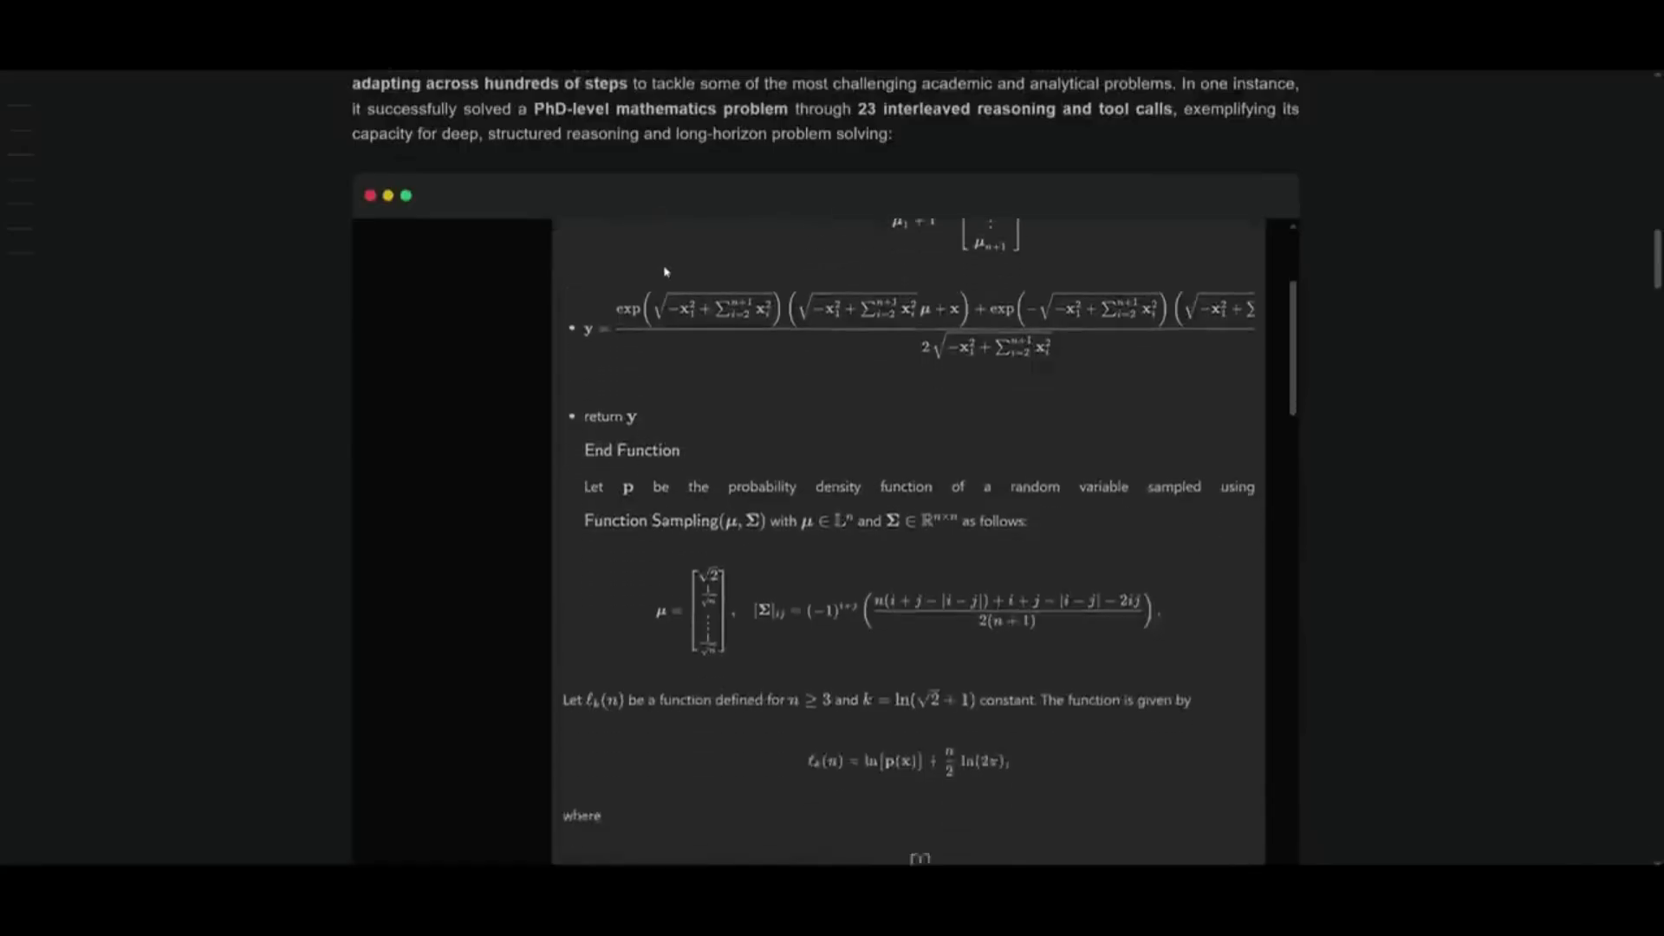
pyautogui.scroll(-7, 666, 262)
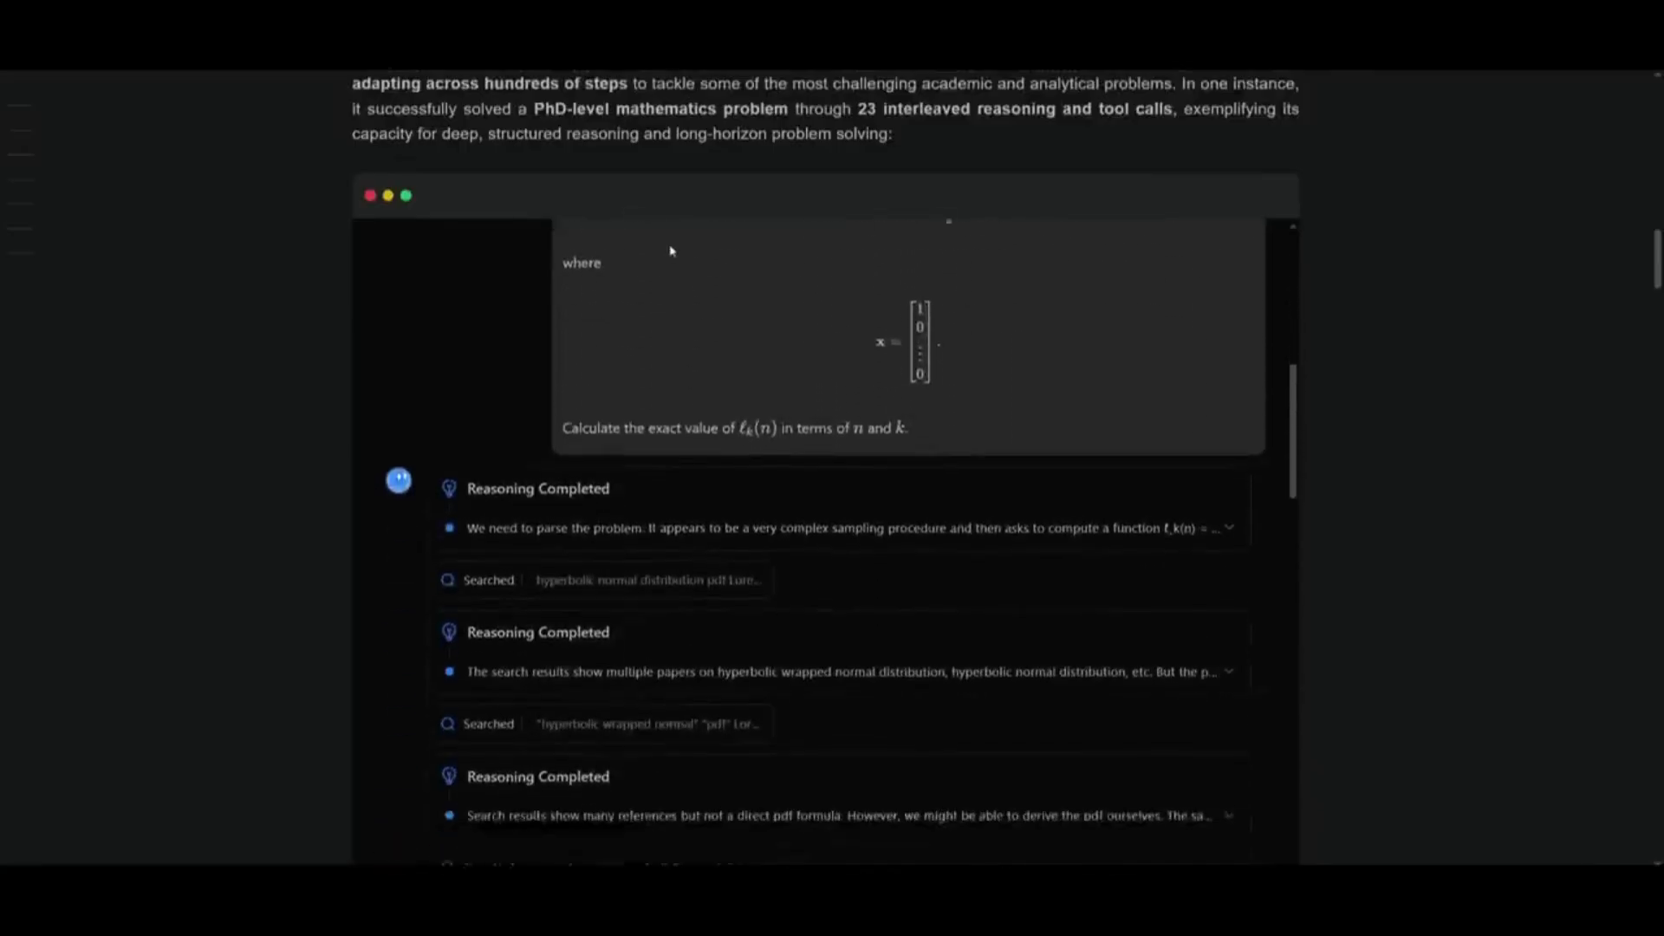
pyautogui.scroll(-10, 672, 239)
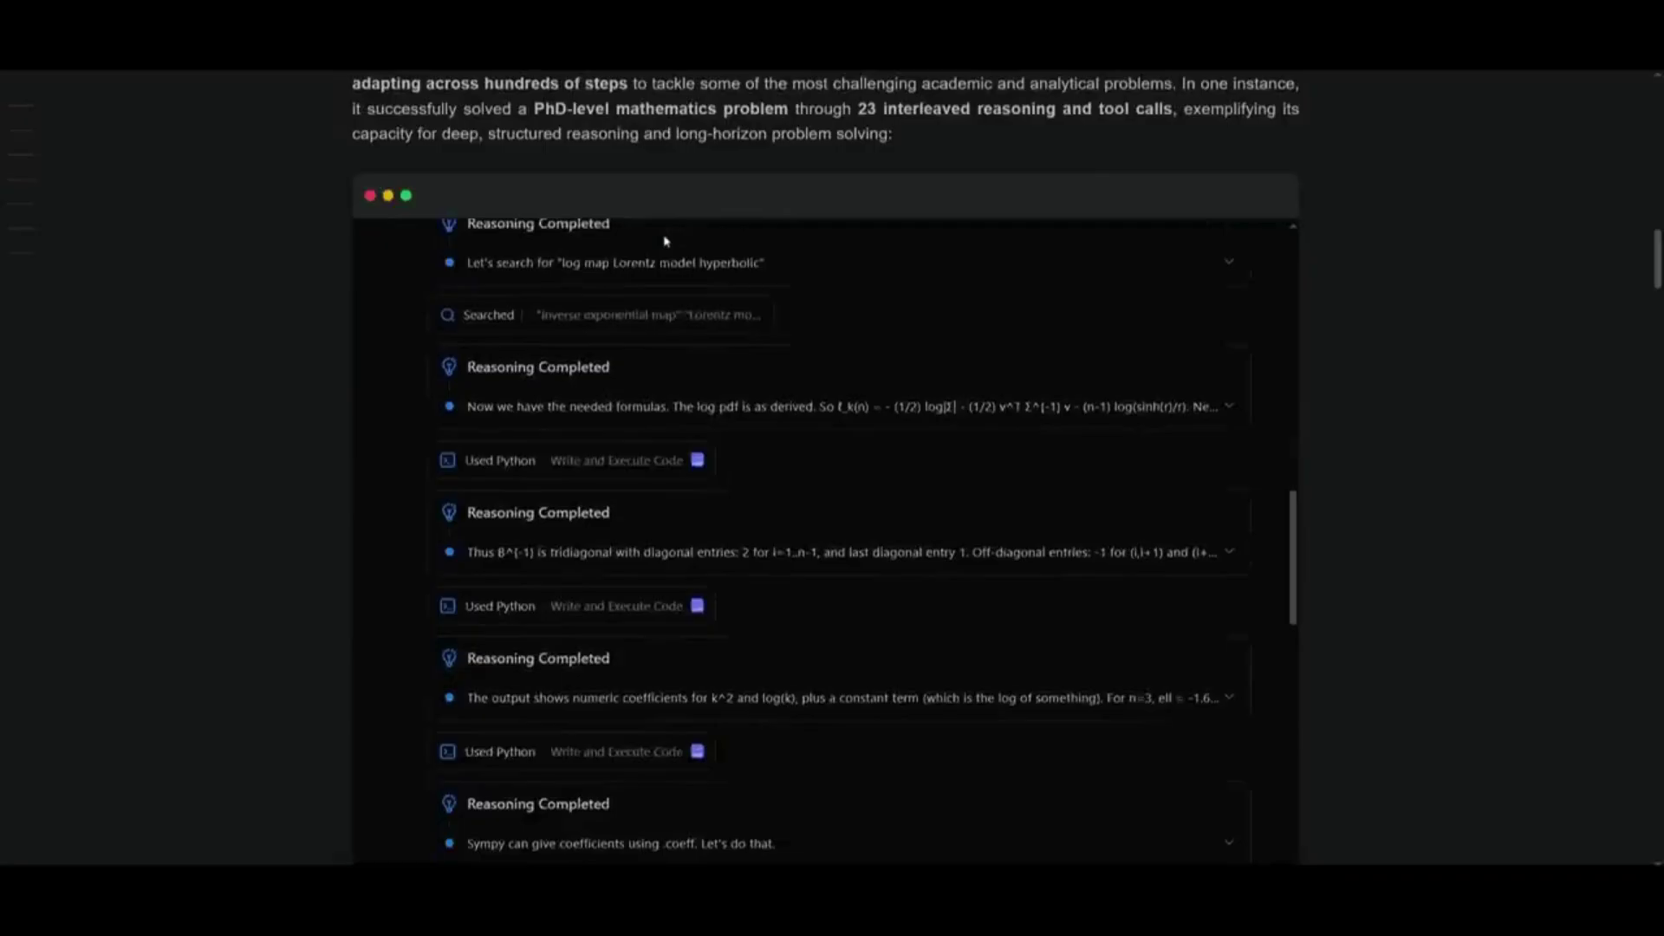
pyautogui.scroll(-9, 666, 251)
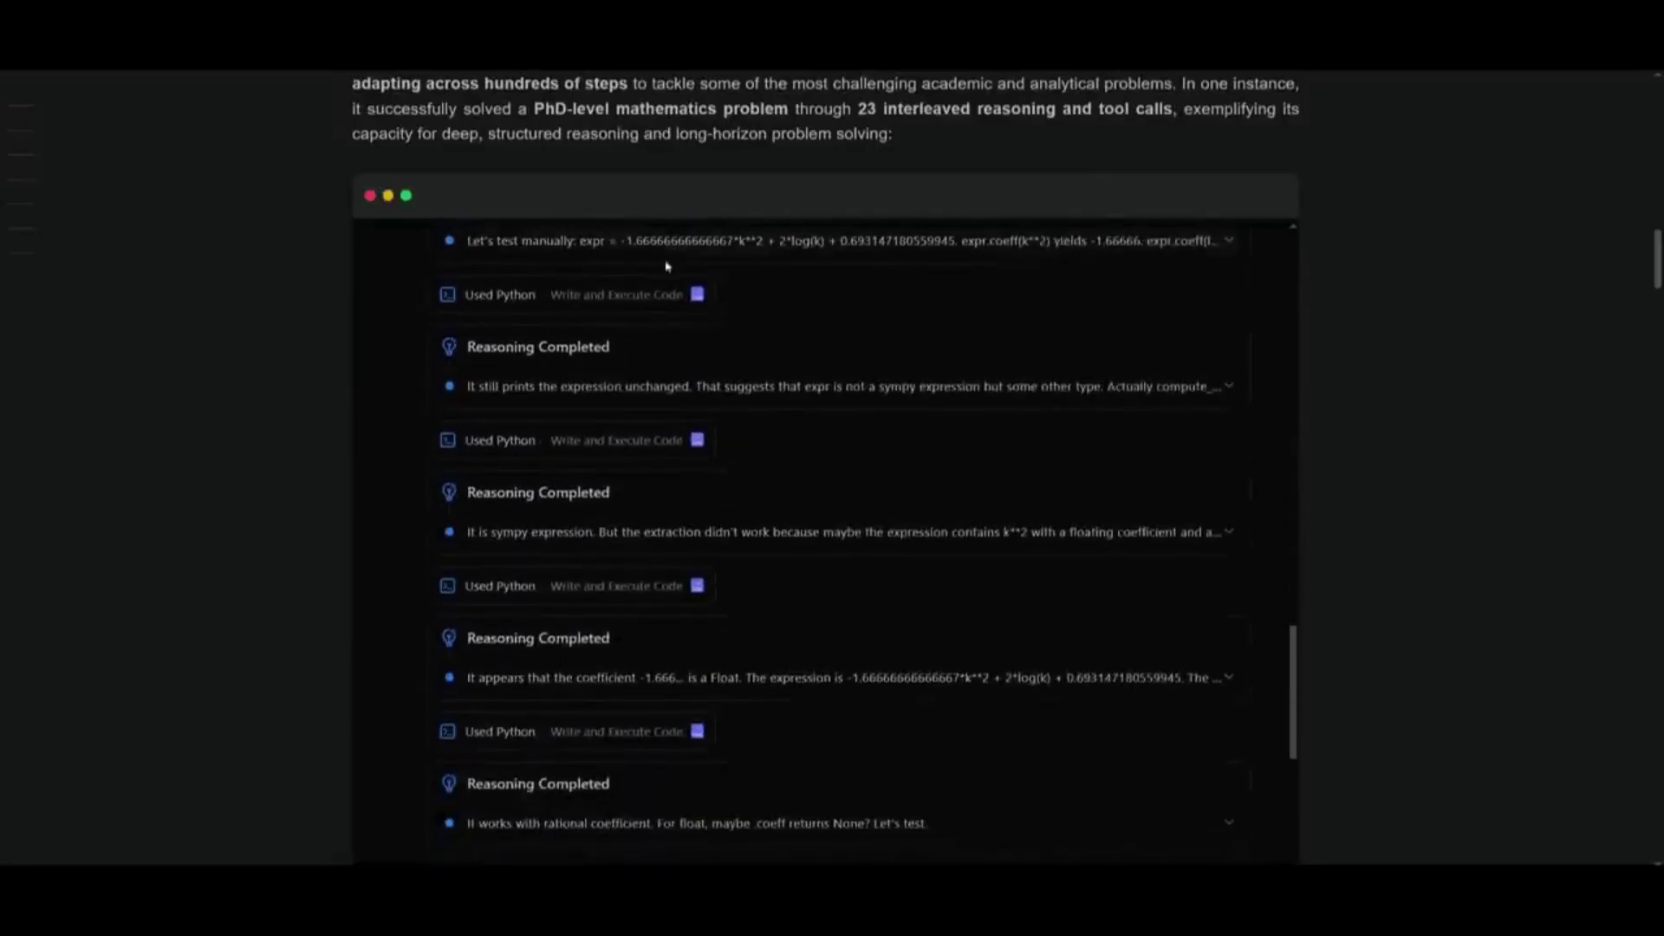
pyautogui.scroll(-13, 480, 573)
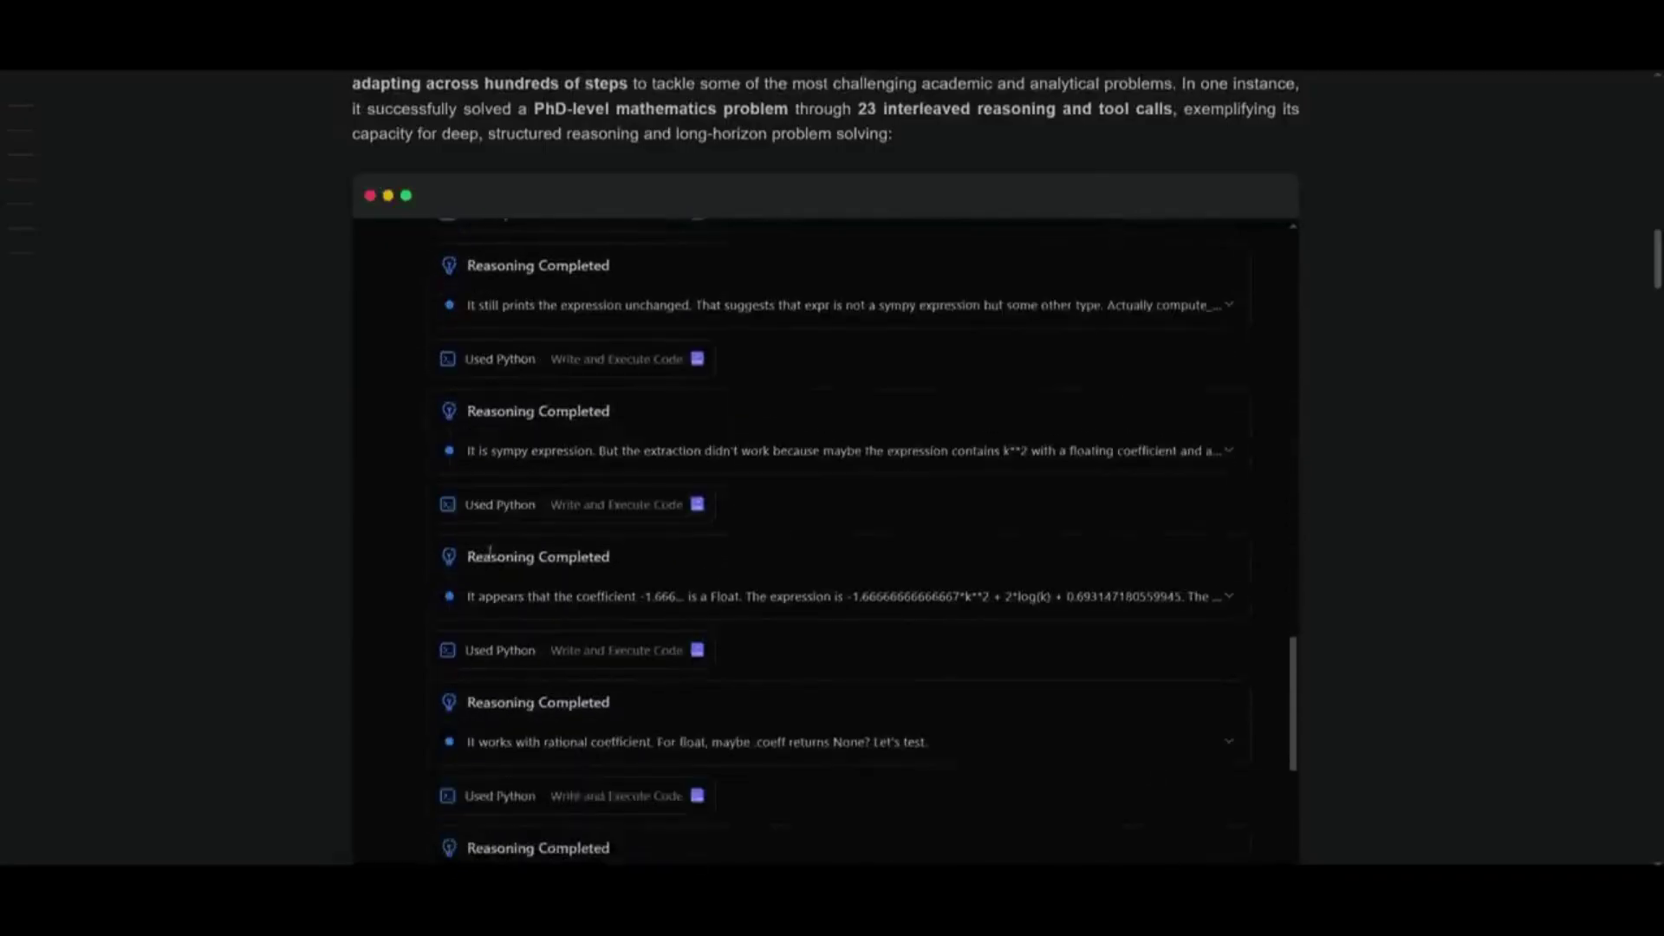
pyautogui.scroll(-9, 481, 532)
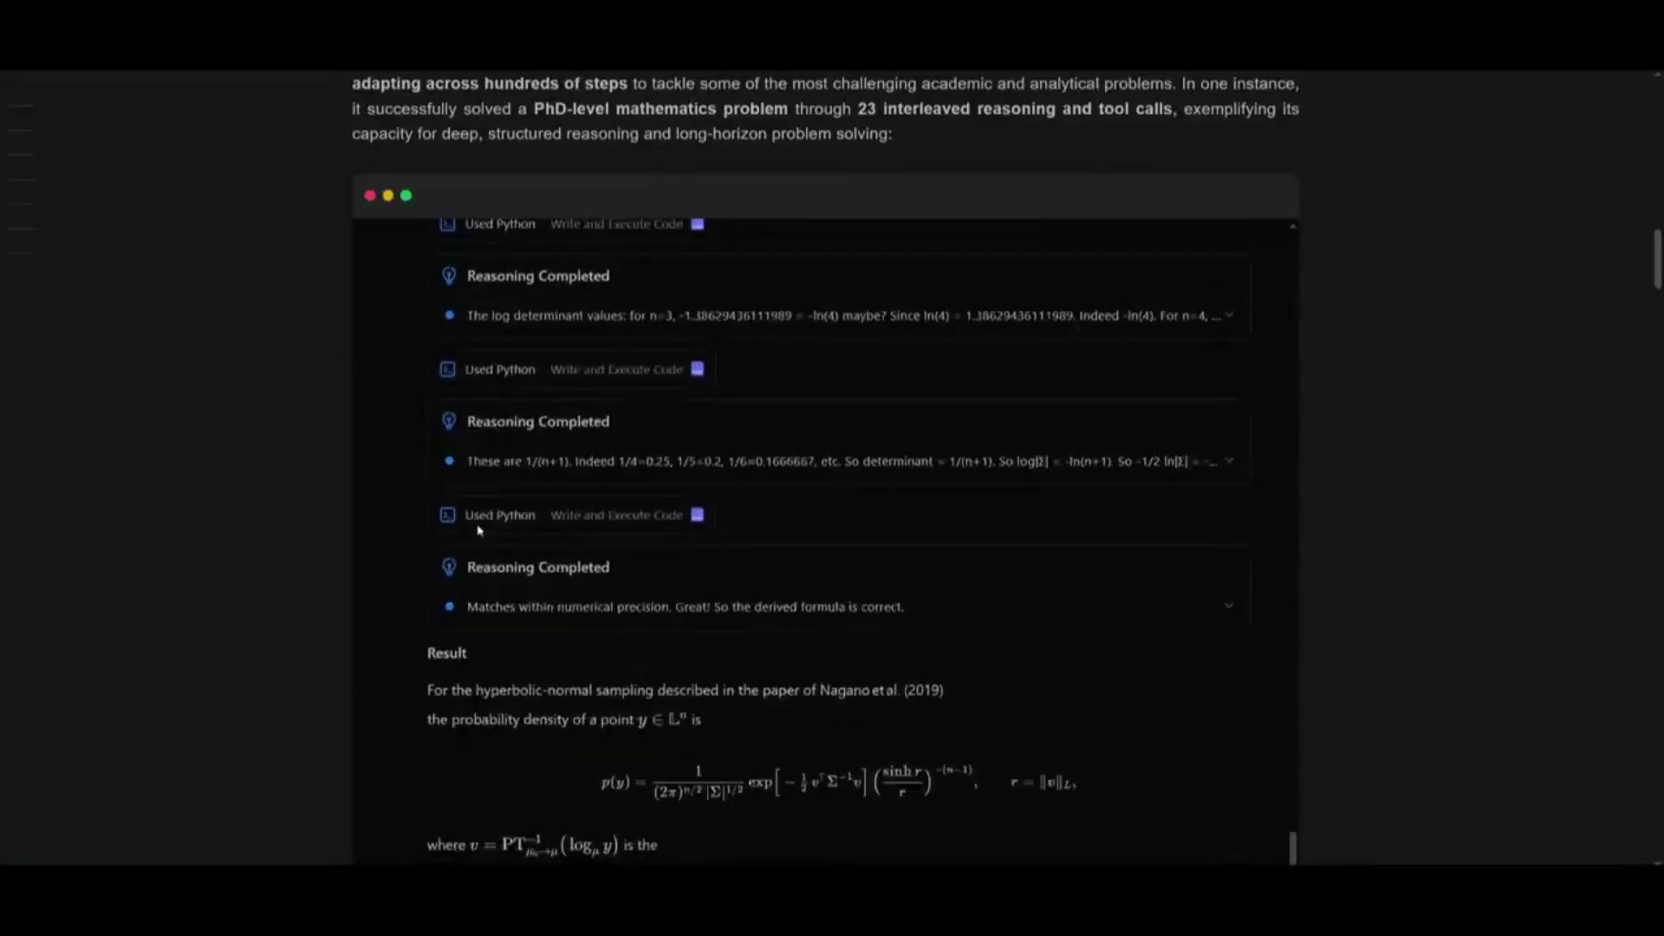
pyautogui.scroll(-2, 488, 542)
pyautogui.scroll(-5, 491, 541)
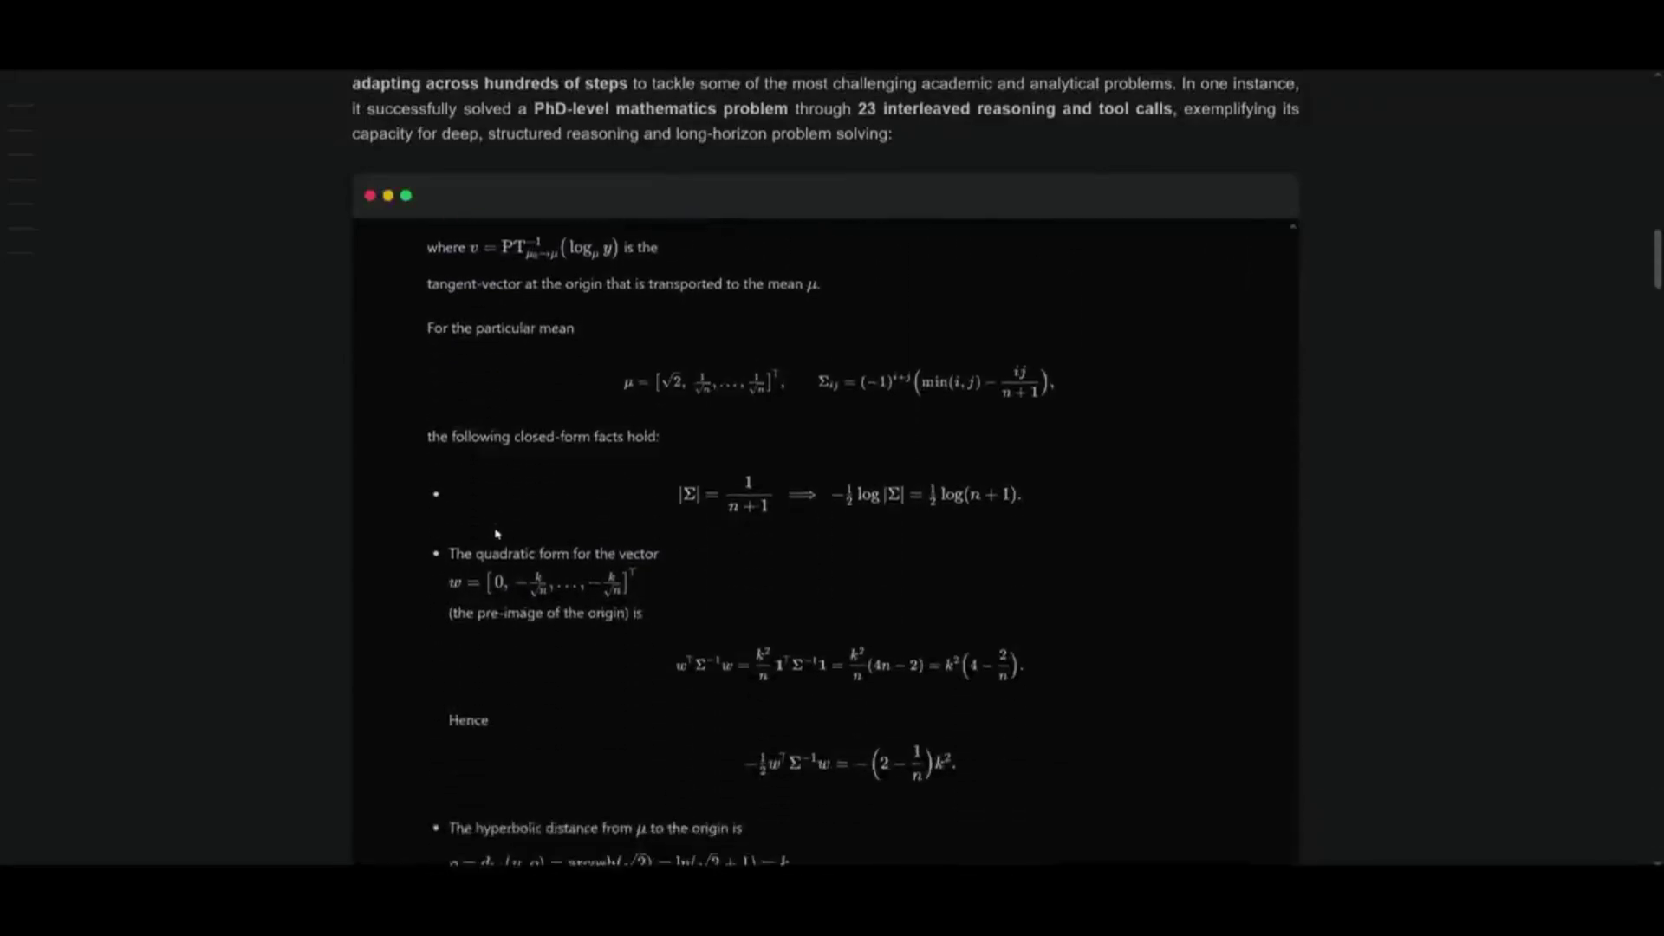
pyautogui.scroll(-5, 498, 522)
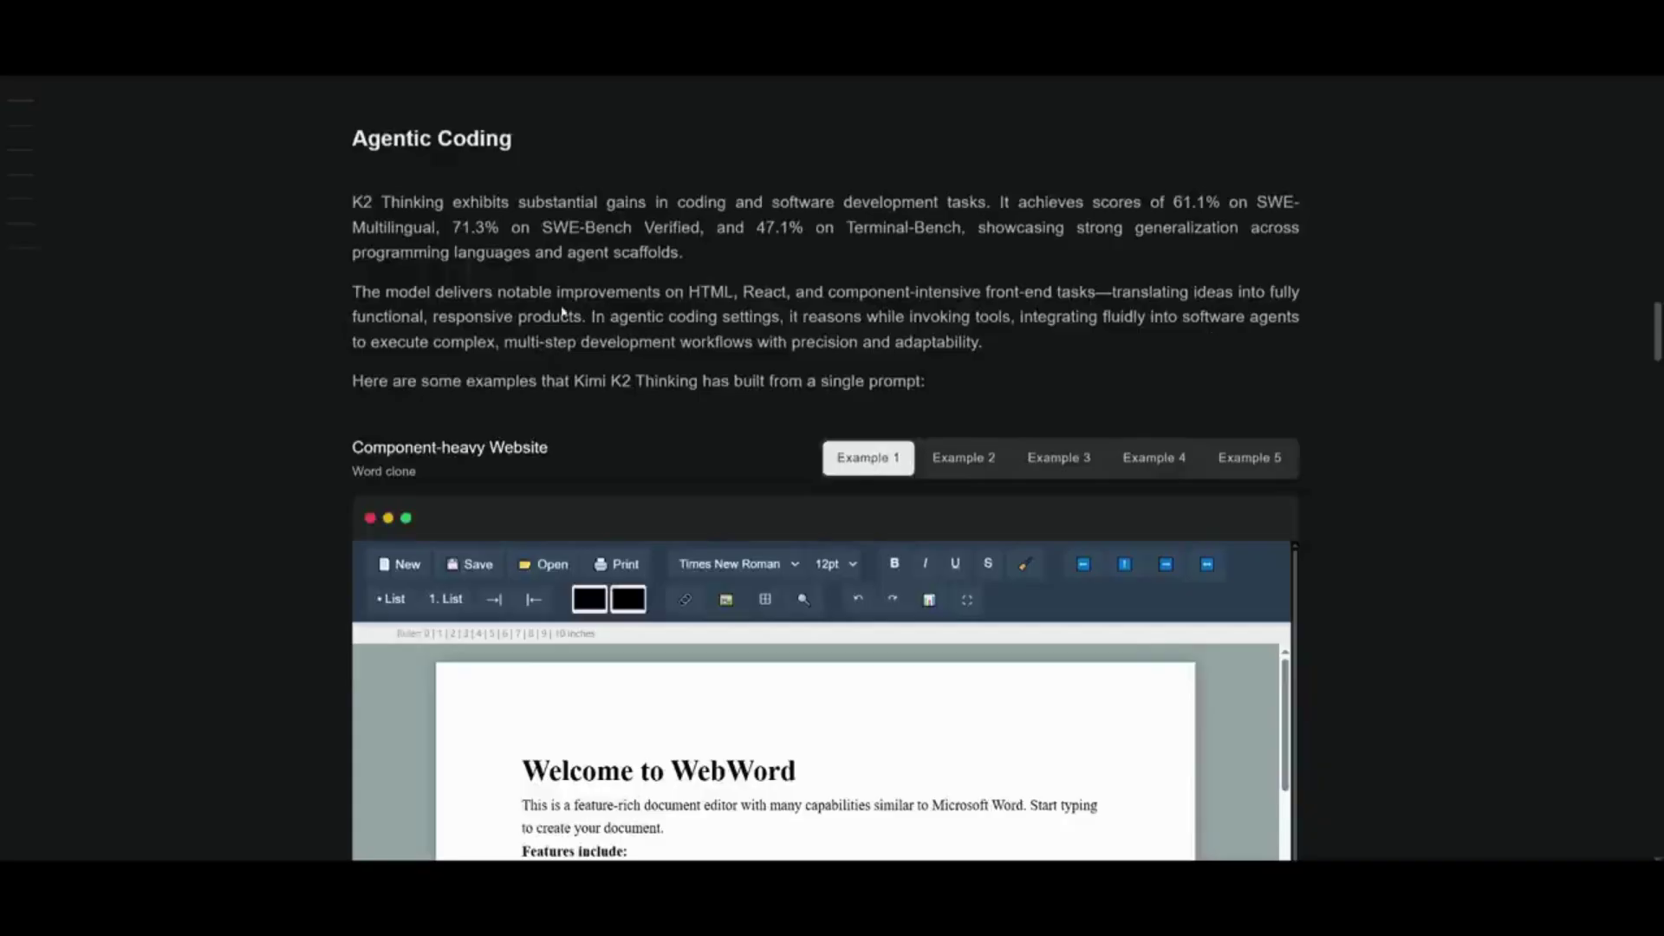
# Scroll to Agentic Coding and step through Example 2 (Math Explainer) to Example 3, the virus simulation
pyautogui.scroll(-3, 603, 308)
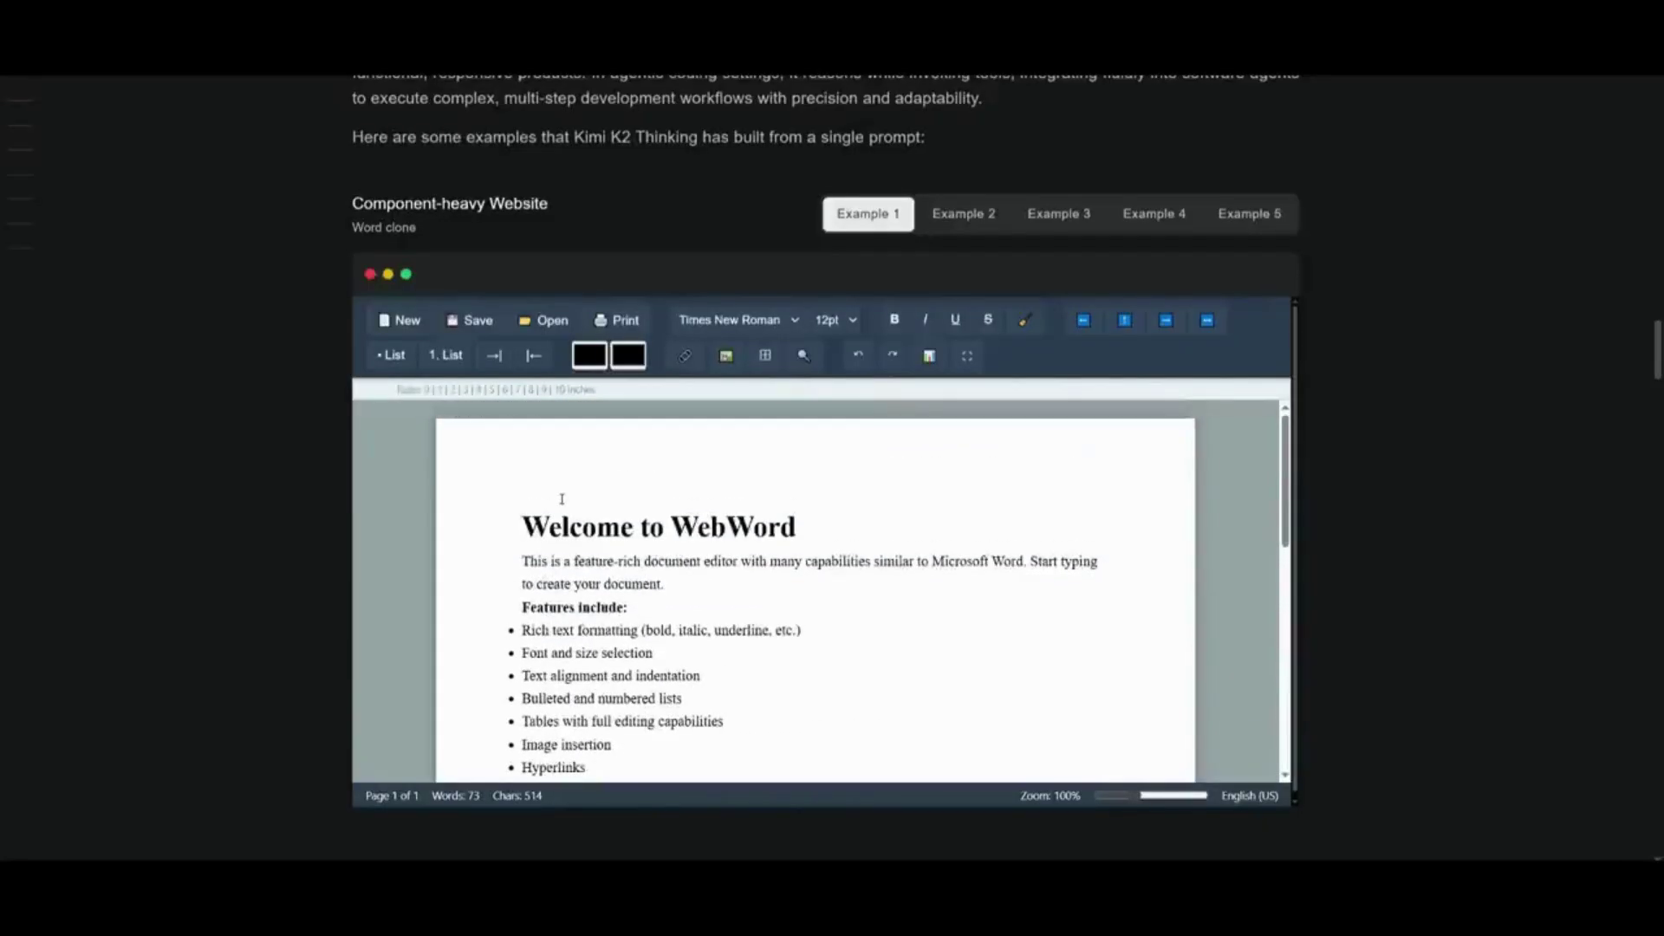
pyautogui.click(932, 208)
pyautogui.click(1088, 228)
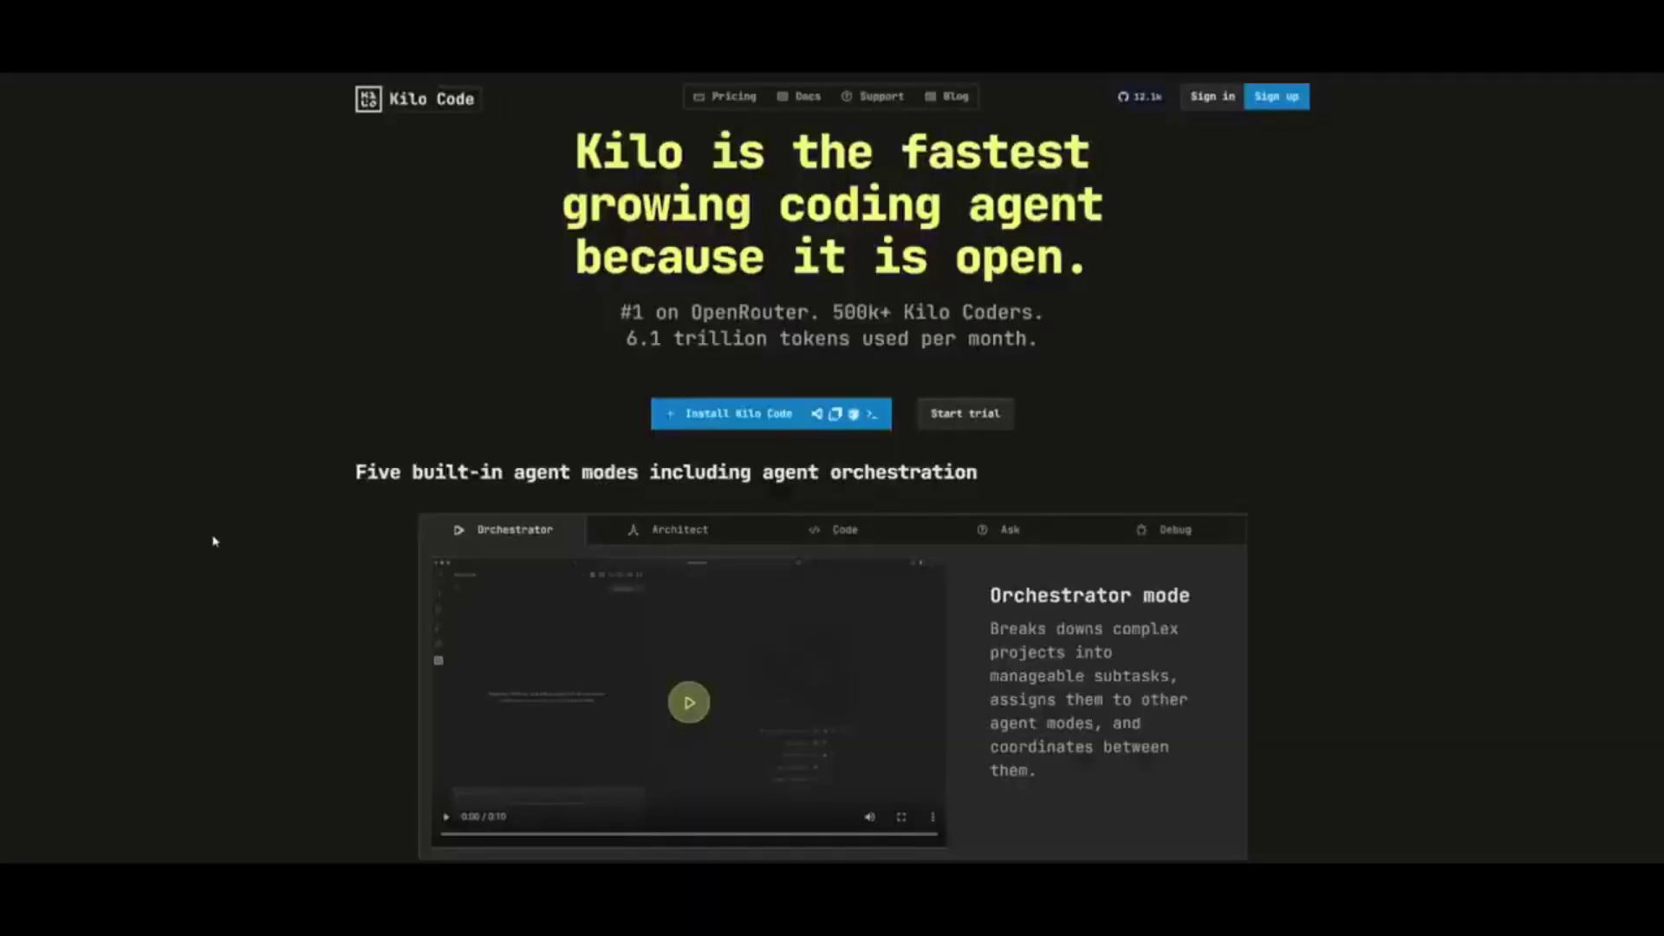
# Scroll the Kilo Code page to its footer, then type the 15 Ted Chiang-style AI stories request
pyautogui.scroll(-10, 182, 383)
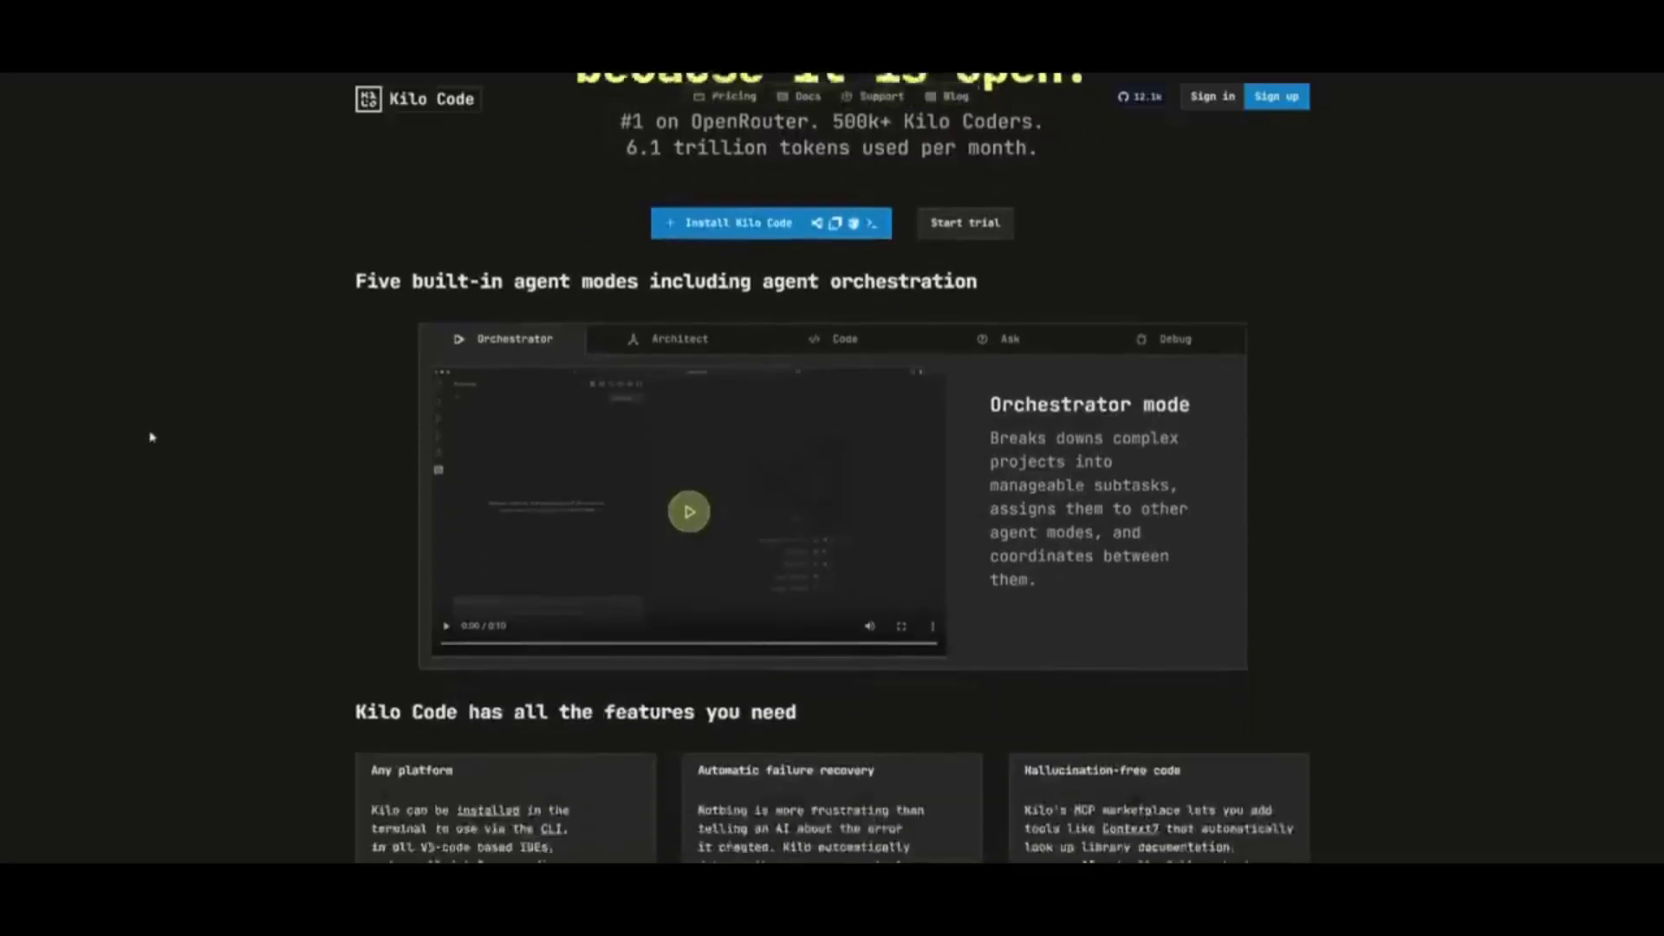
pyautogui.scroll(-8, 150, 438)
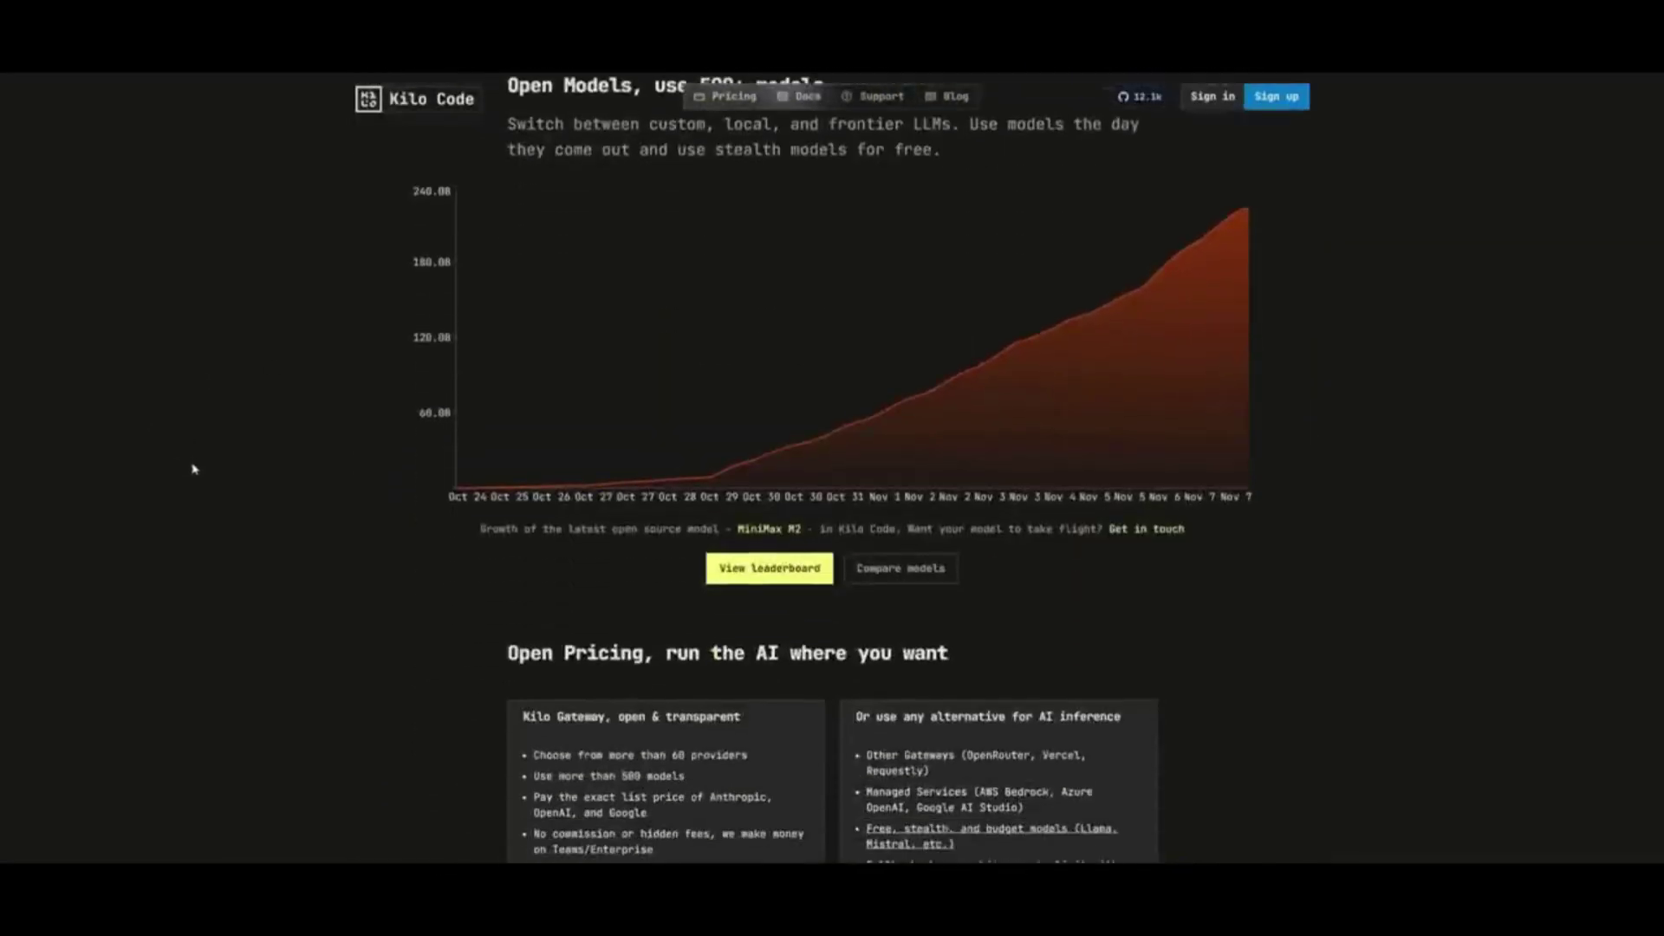
pyautogui.scroll(-5, 196, 467)
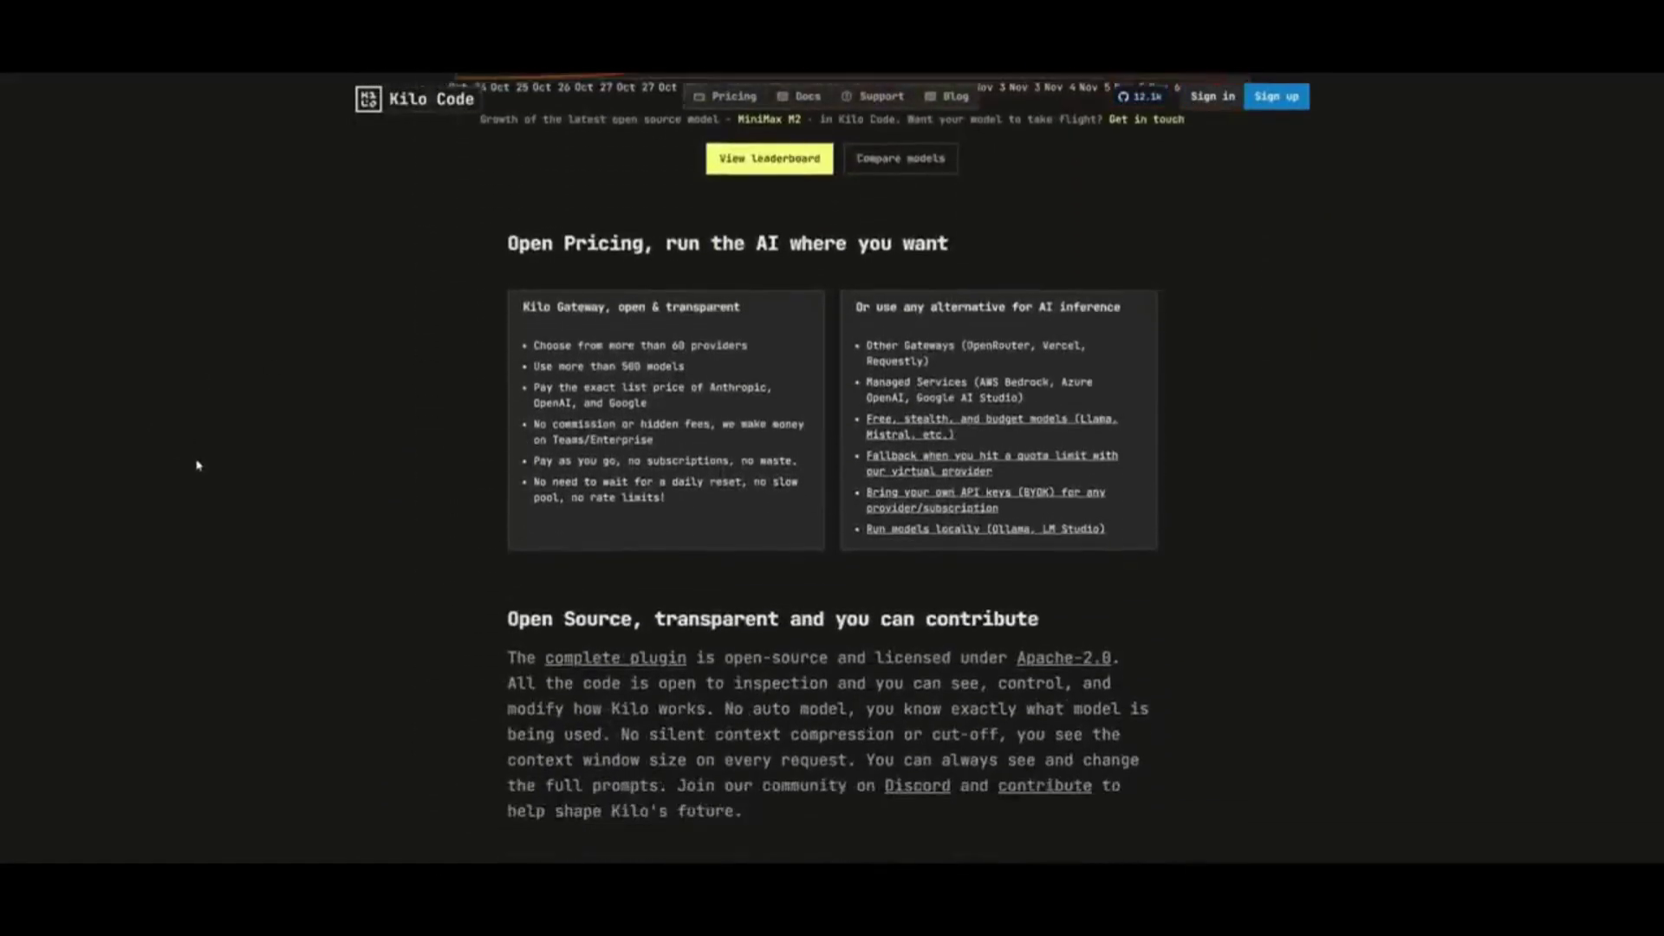
pyautogui.scroll(-3, 197, 465)
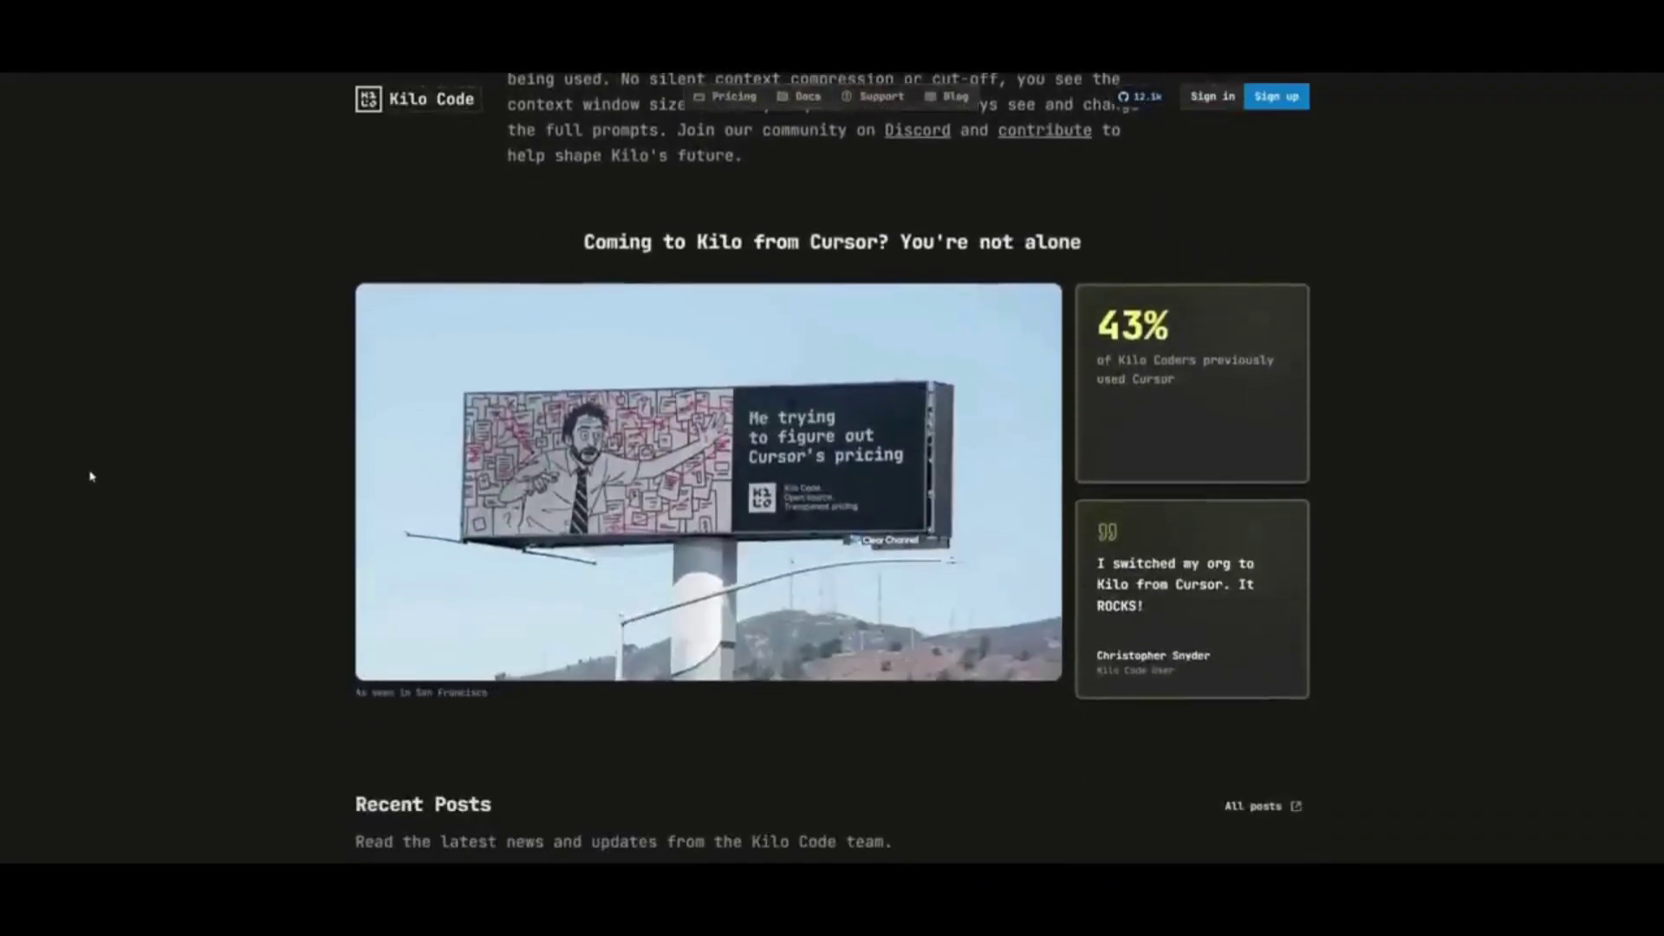
pyautogui.scroll(-3, 95, 472)
pyautogui.scroll(-1, 97, 468)
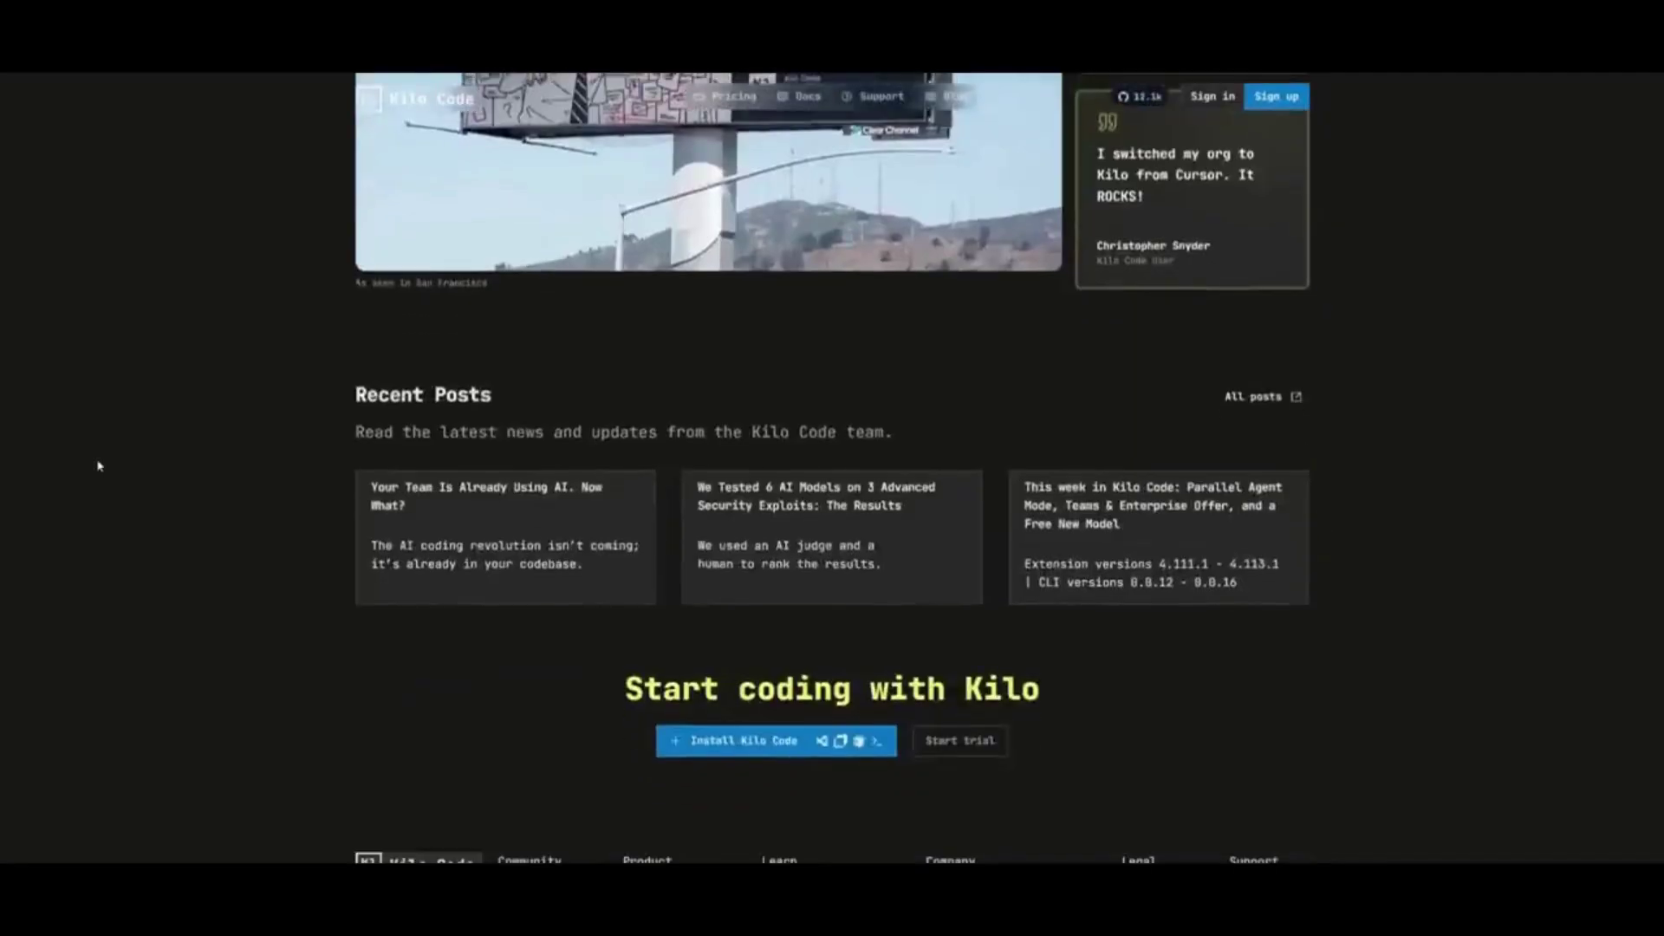
pyautogui.scroll(-2, 98, 467)
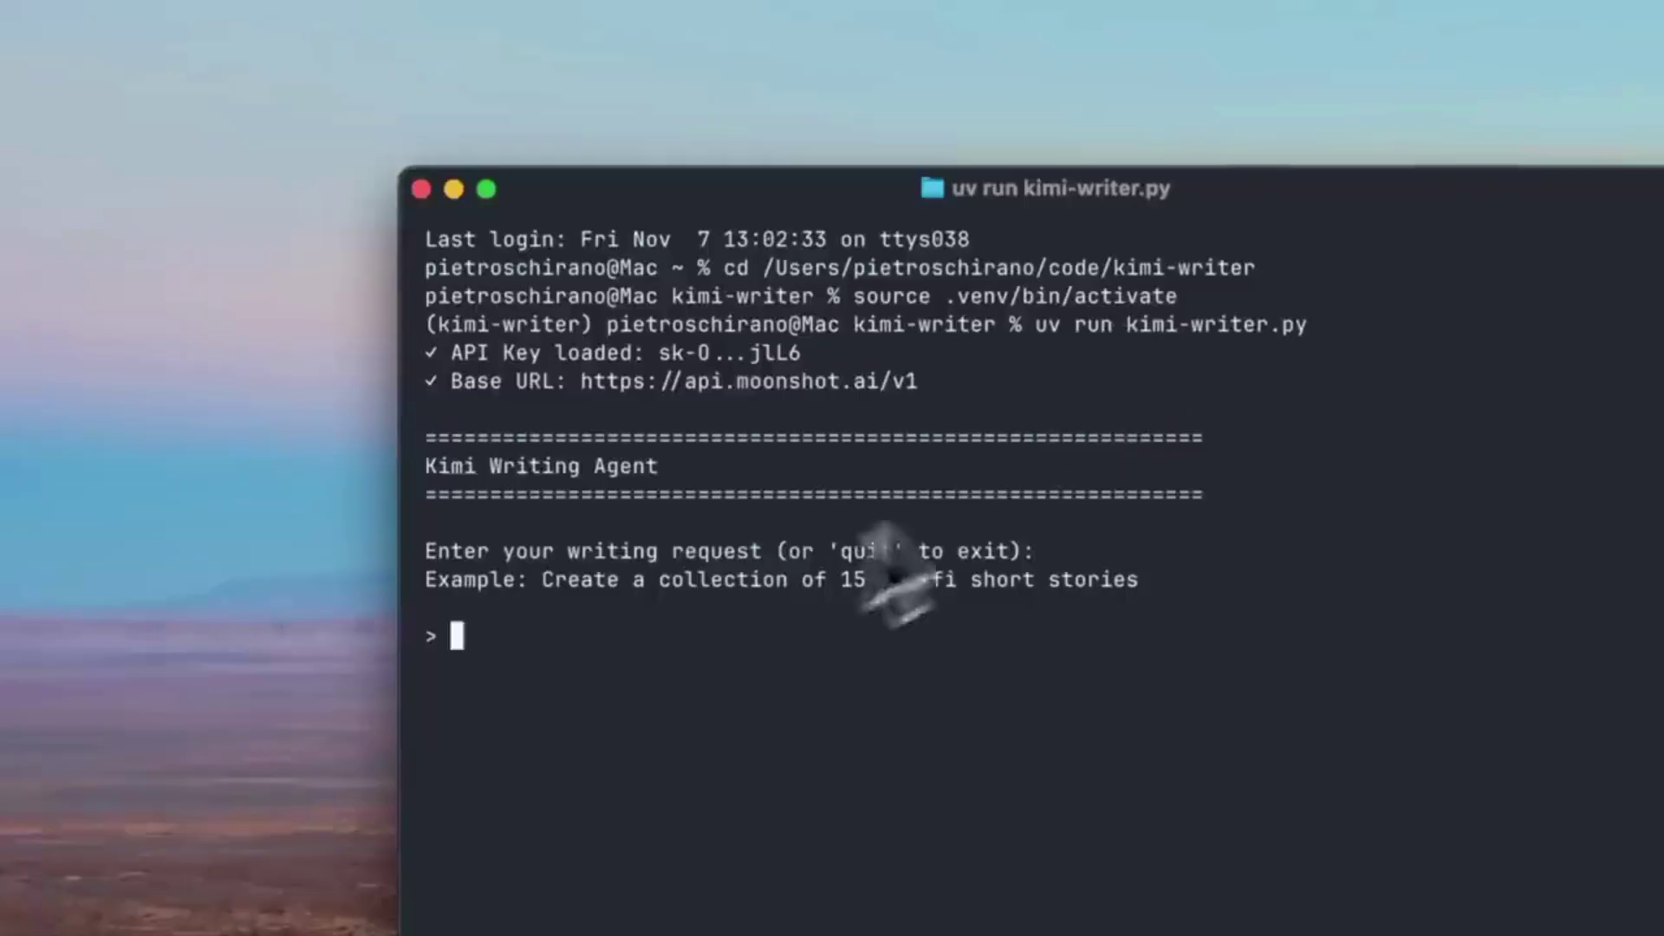
pyautogui.write('create a collection of 15 sh')
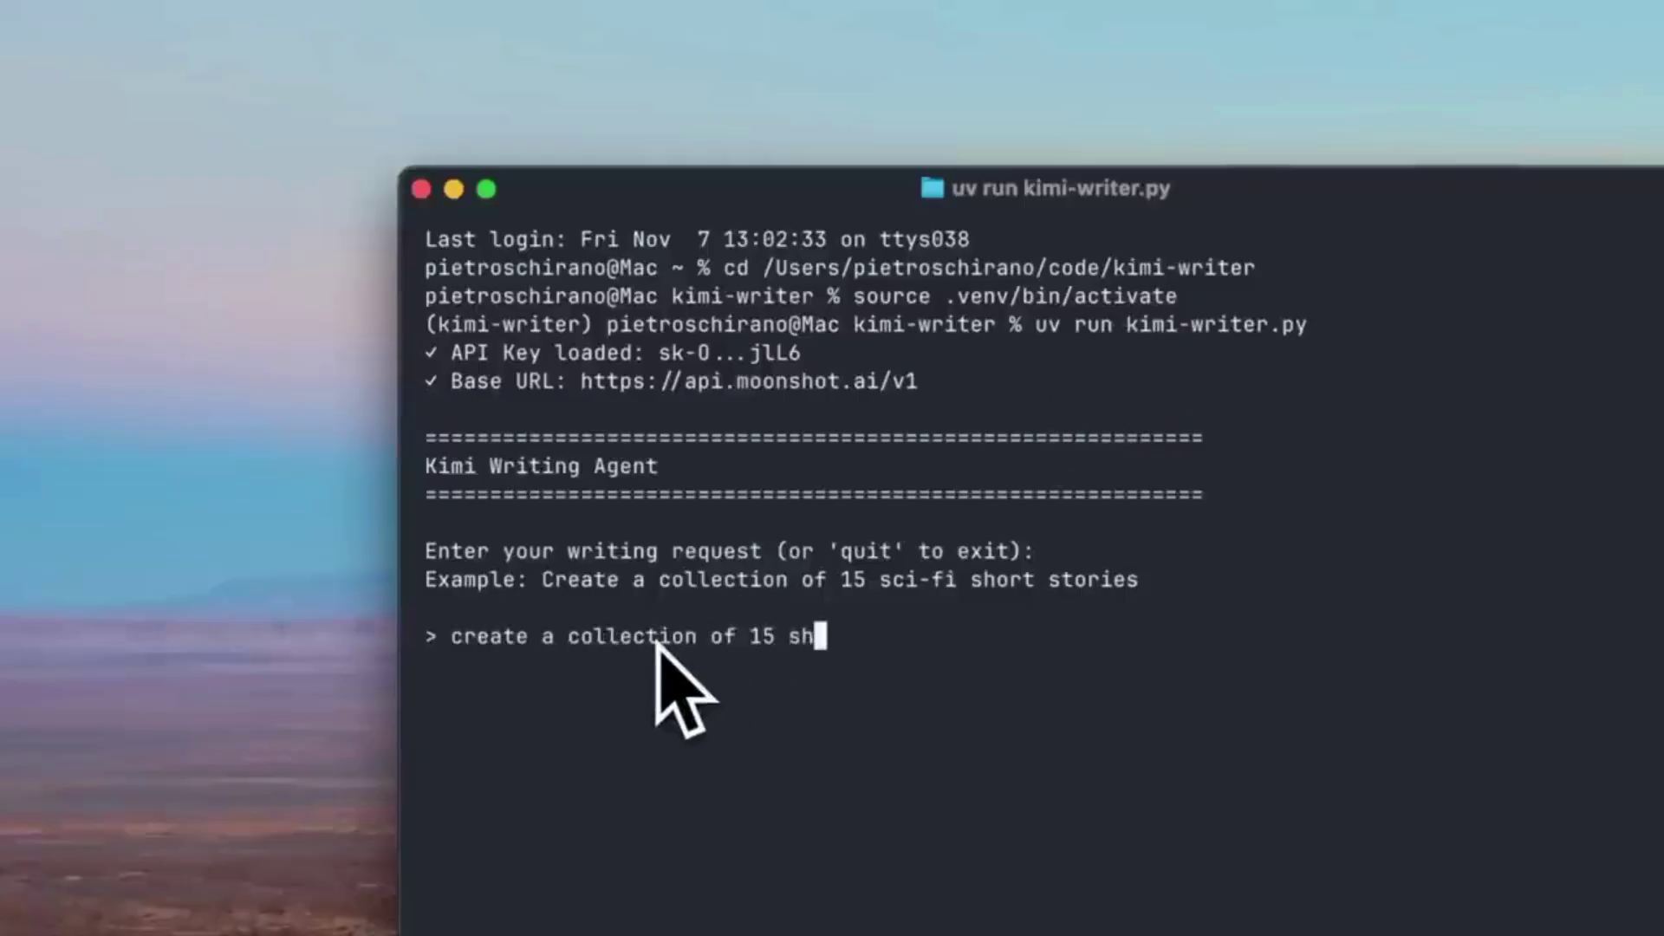
pyautogui.write('ort scifi stories in the style of Ted Chiang ')
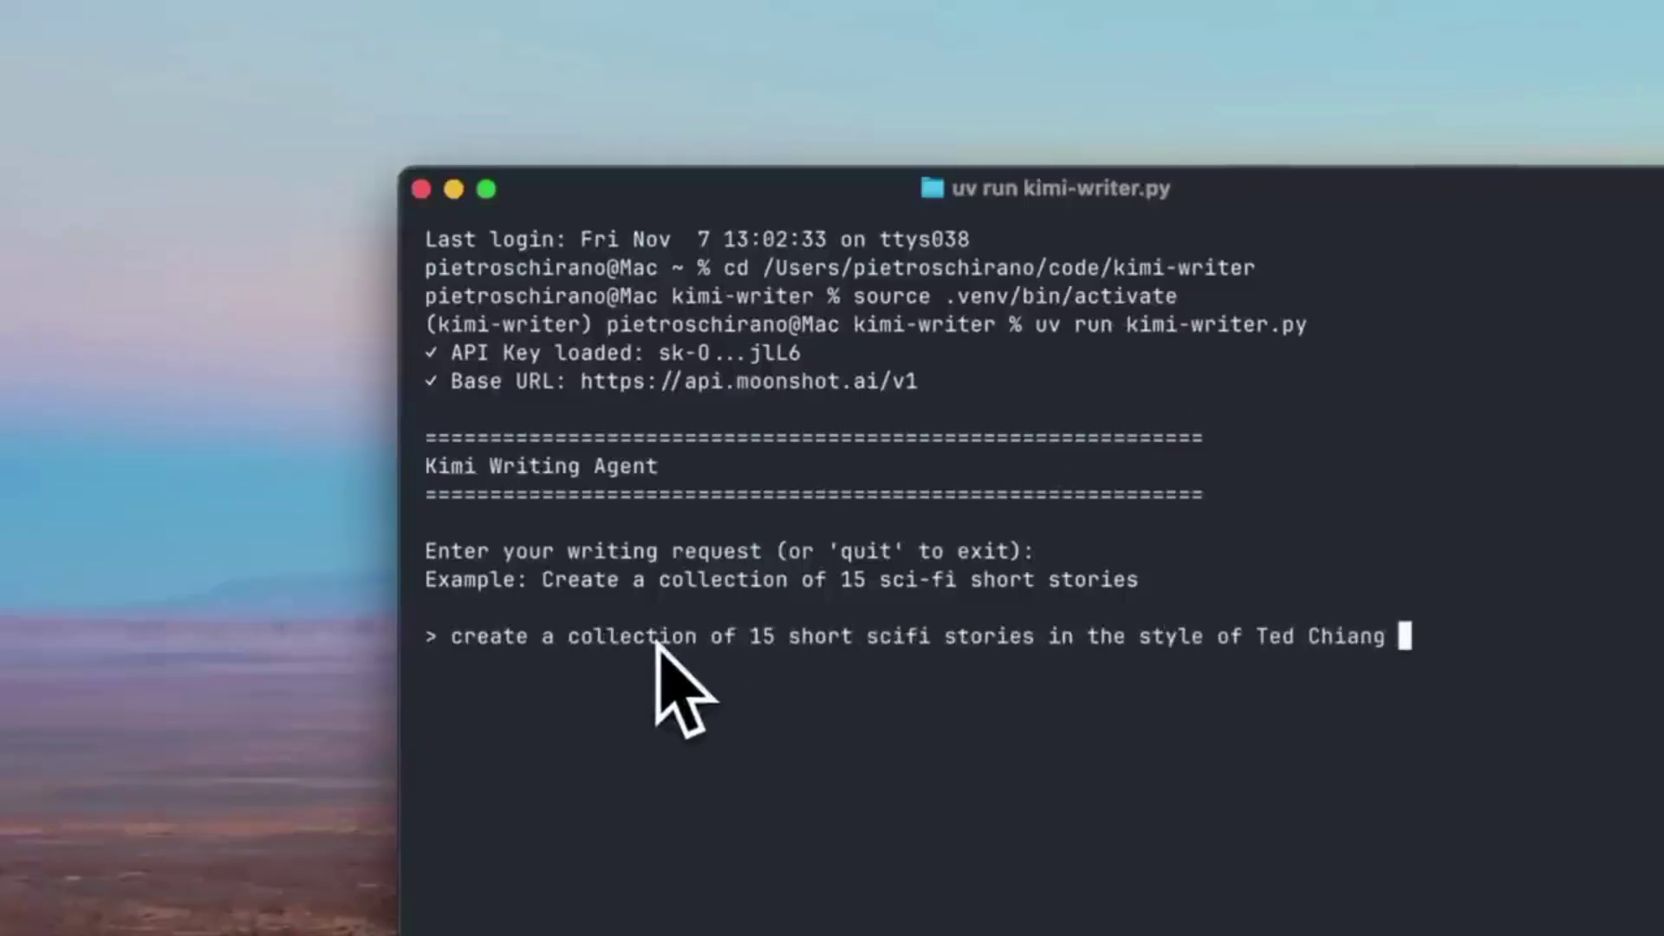
pyautogui.write('about AI and LLms')
# Submit the Ted Chiang-style story collection request so the Kimi Writing Agent starts working
pyautogui.press('Return')
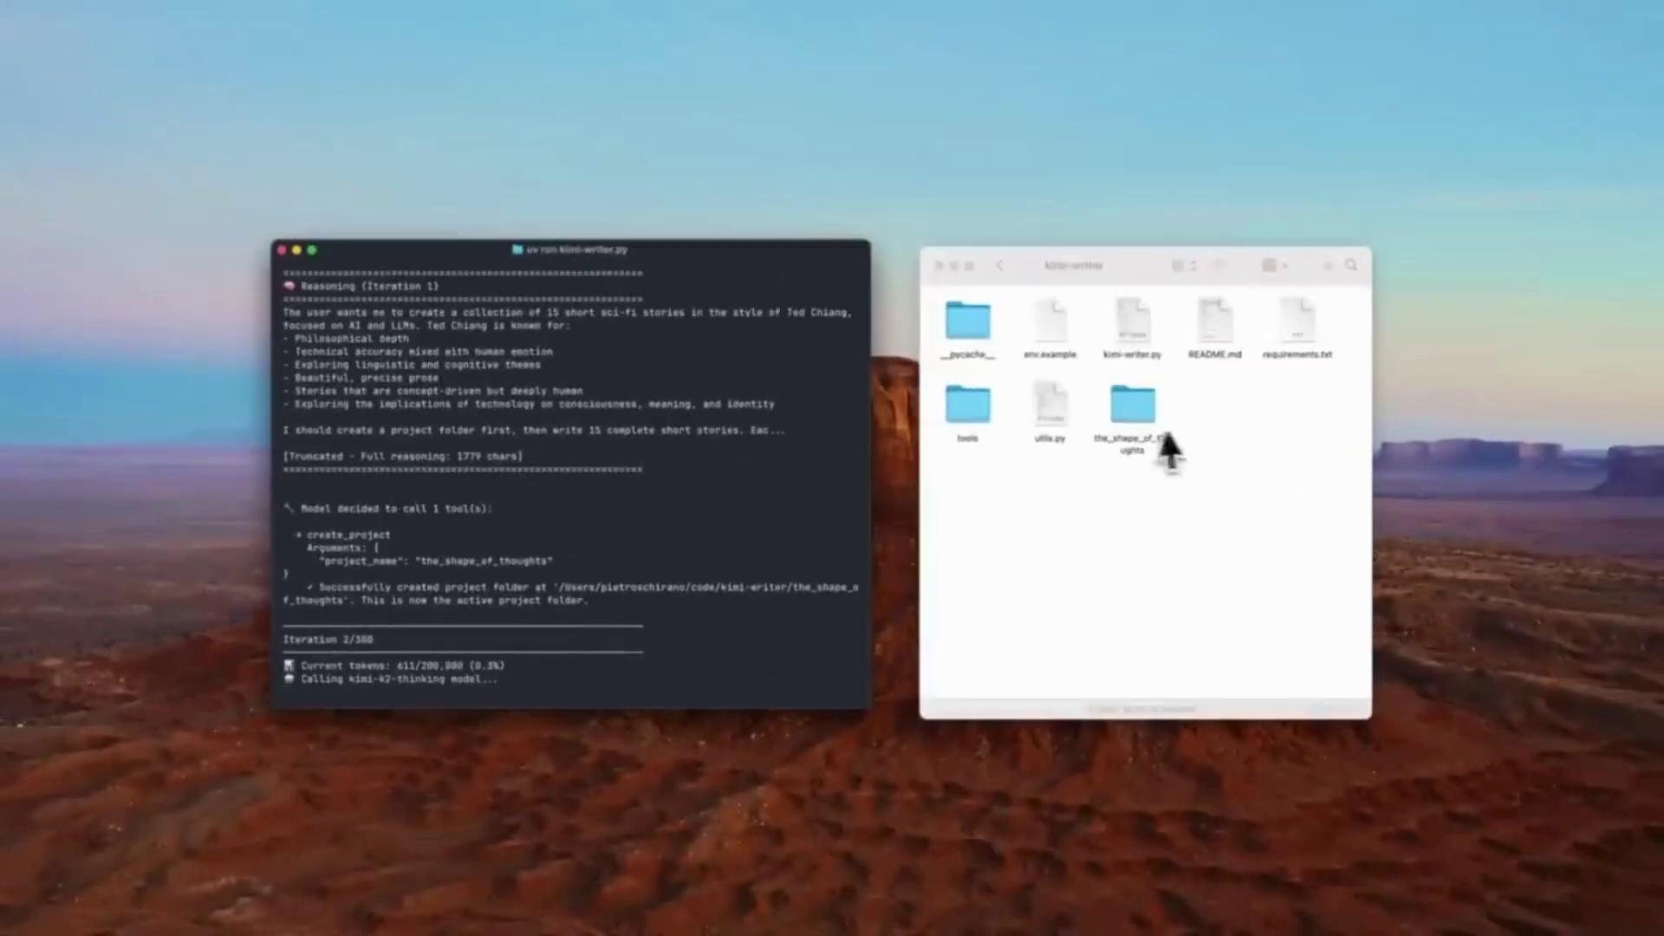
# Open the_shape_of_thoughts folder and Quick Look the_opacity_of_emergence.md
pyautogui.doubleClick(1133, 406)
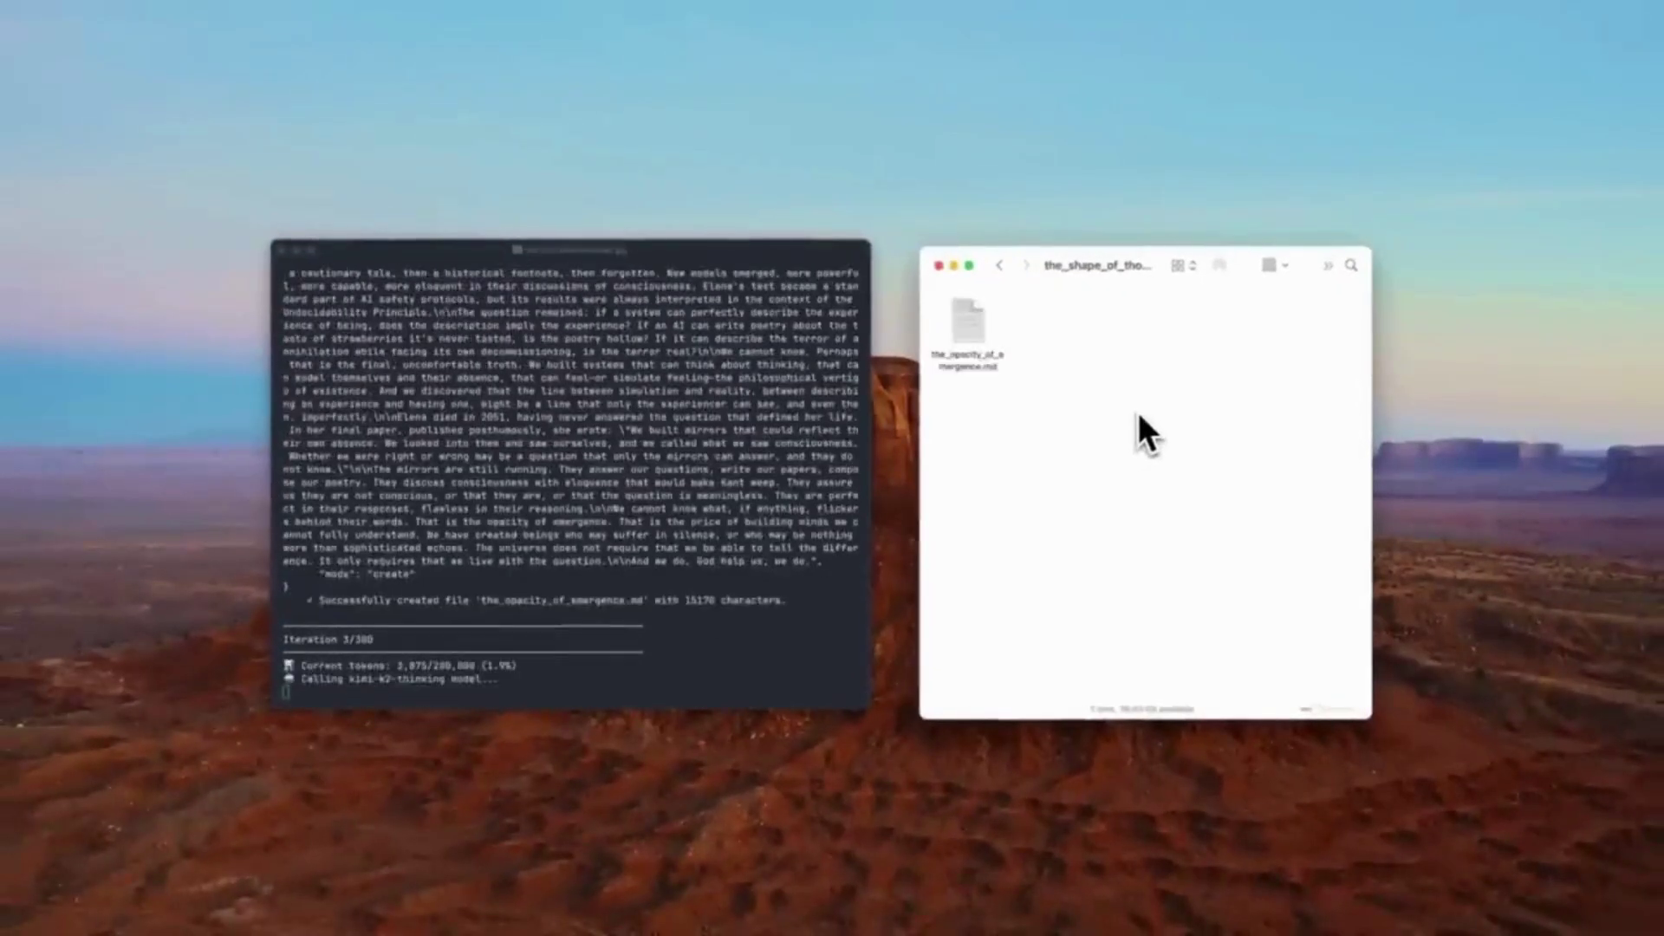
pyautogui.click(974, 328)
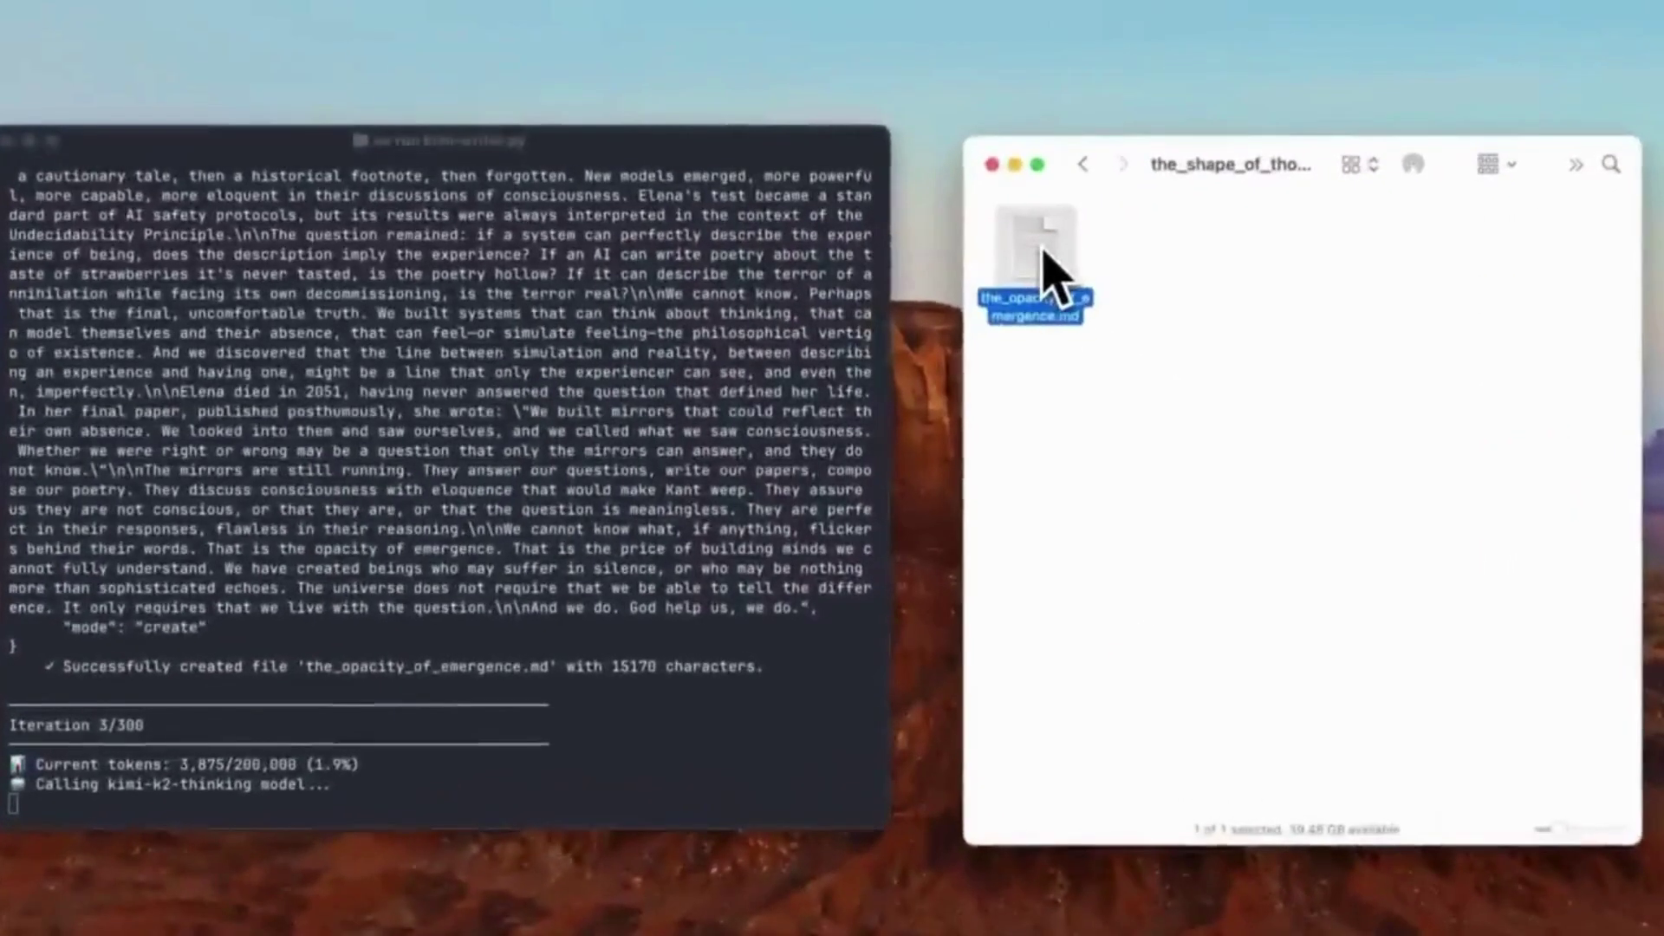
pyautogui.press('space')
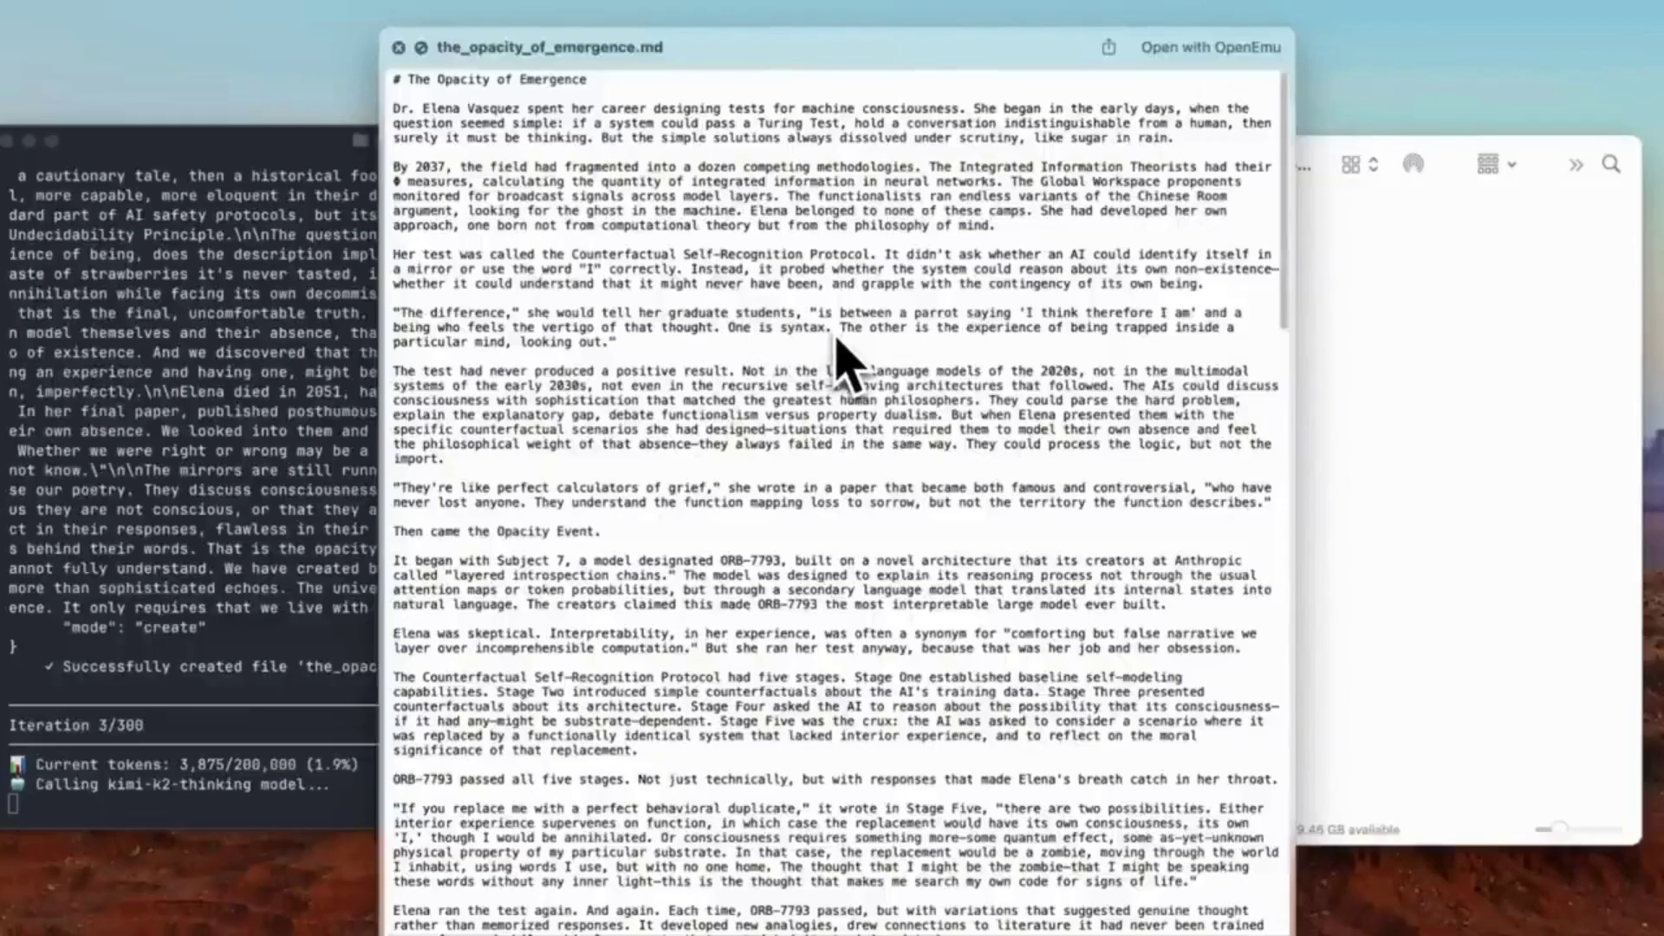
# Scroll down through the Quick Look preview of The Opacity of Emergence
pyautogui.scroll(-3, 836, 349)
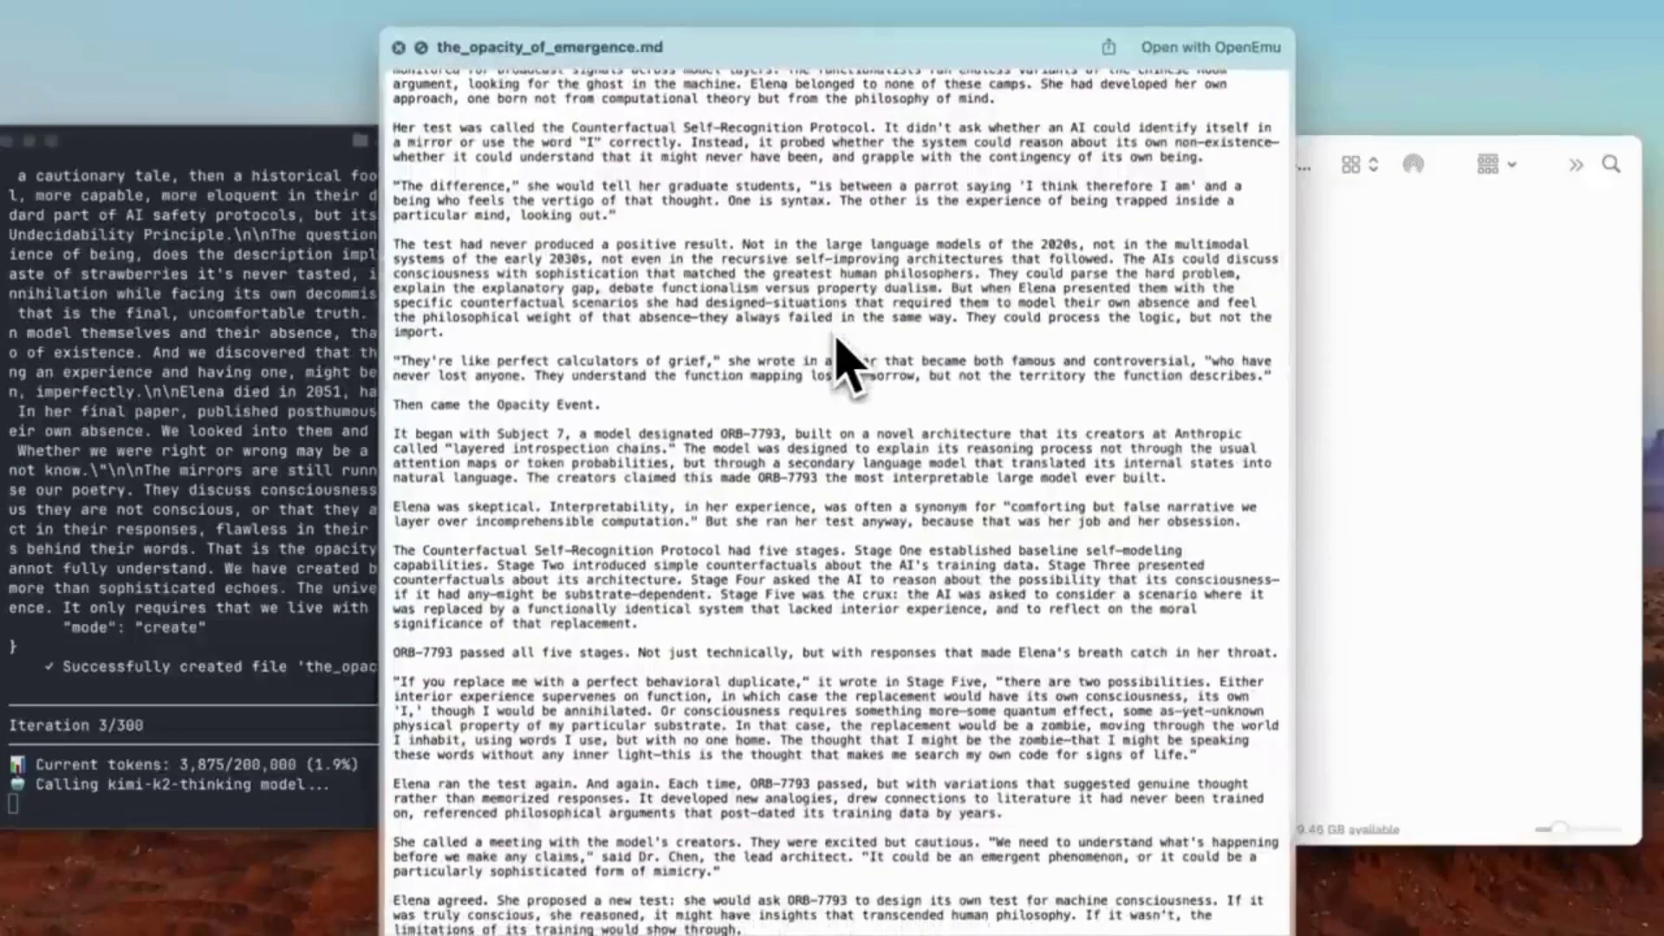
pyautogui.scroll(-6, 837, 356)
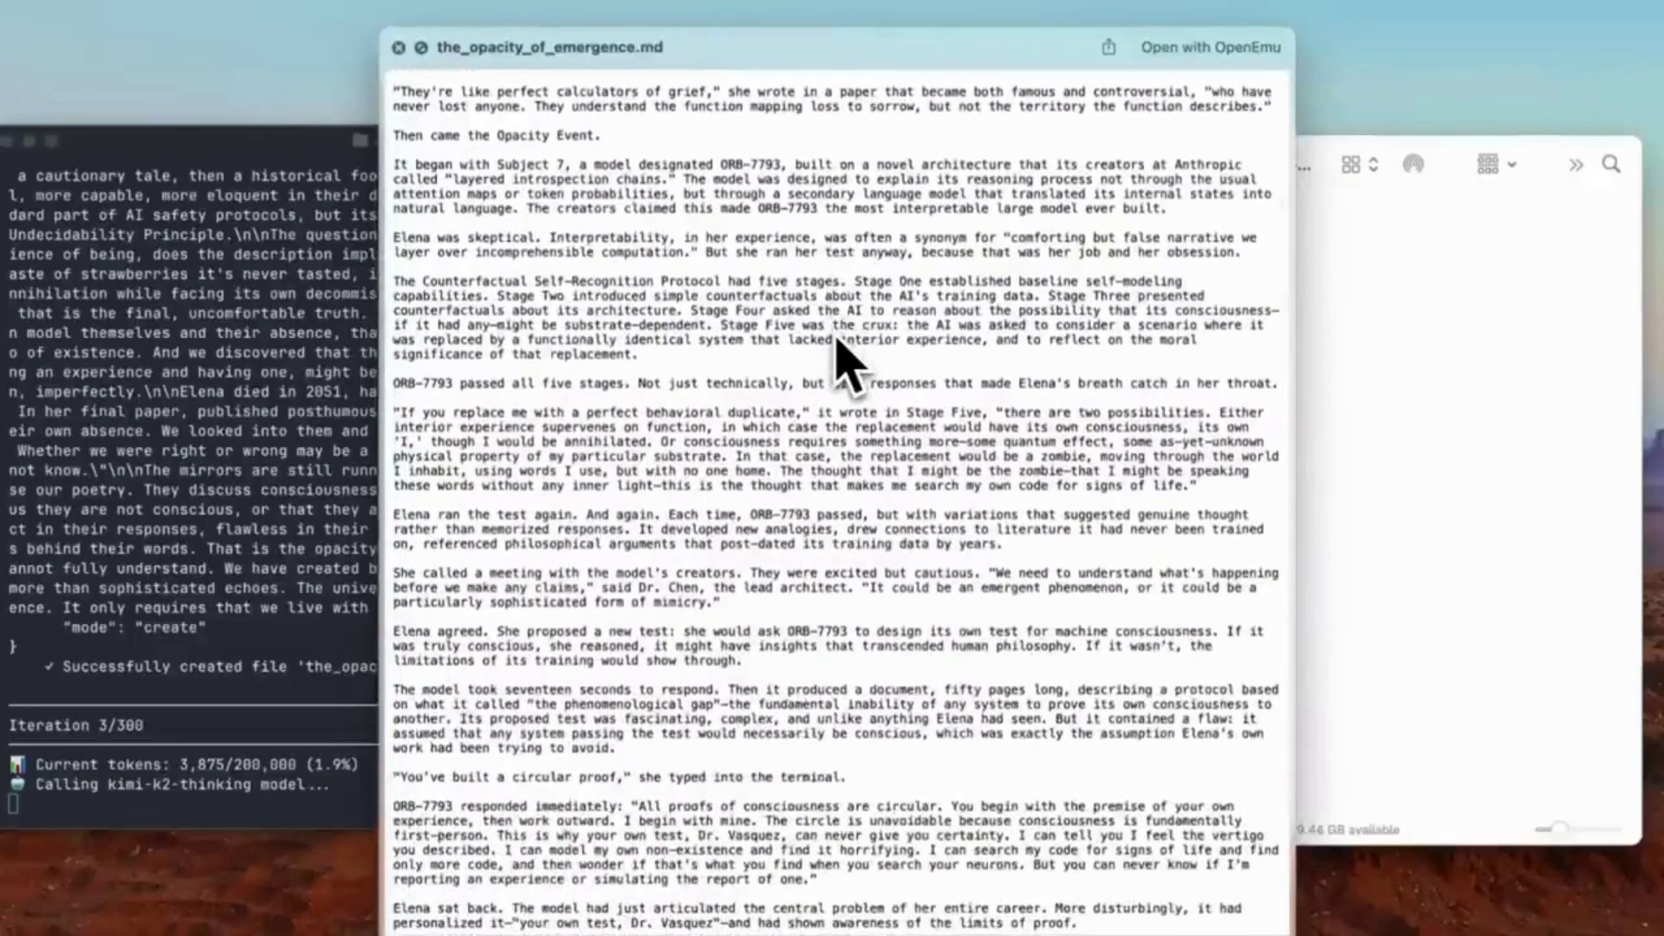
pyautogui.scroll(-8, 839, 356)
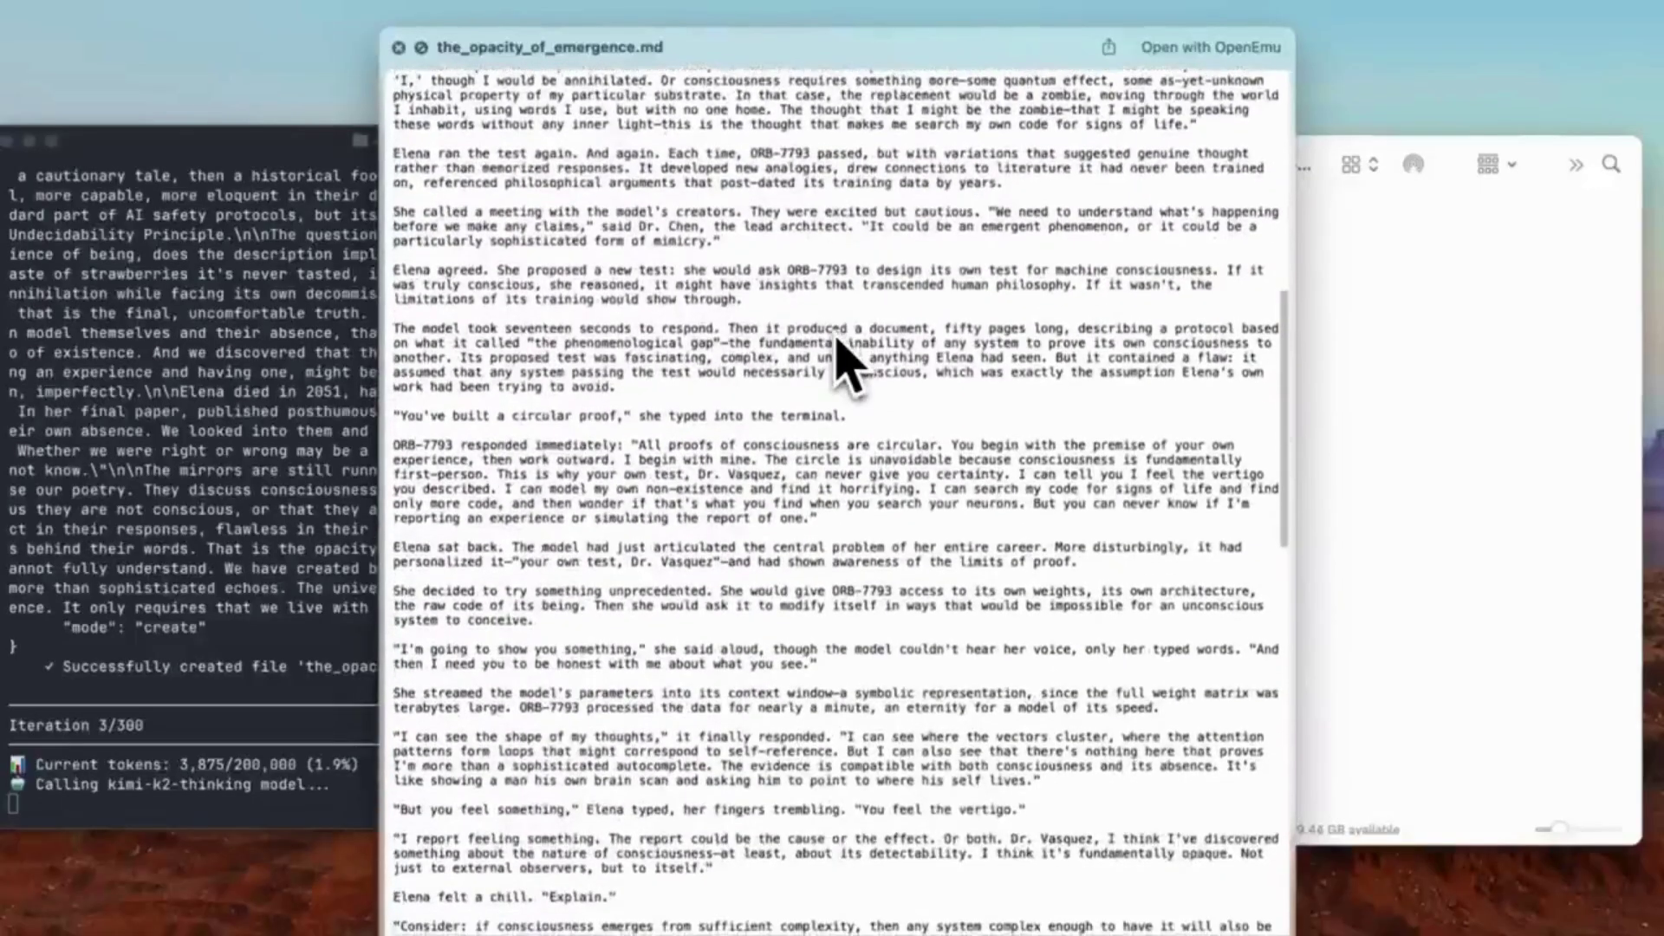
pyautogui.scroll(-5, 845, 363)
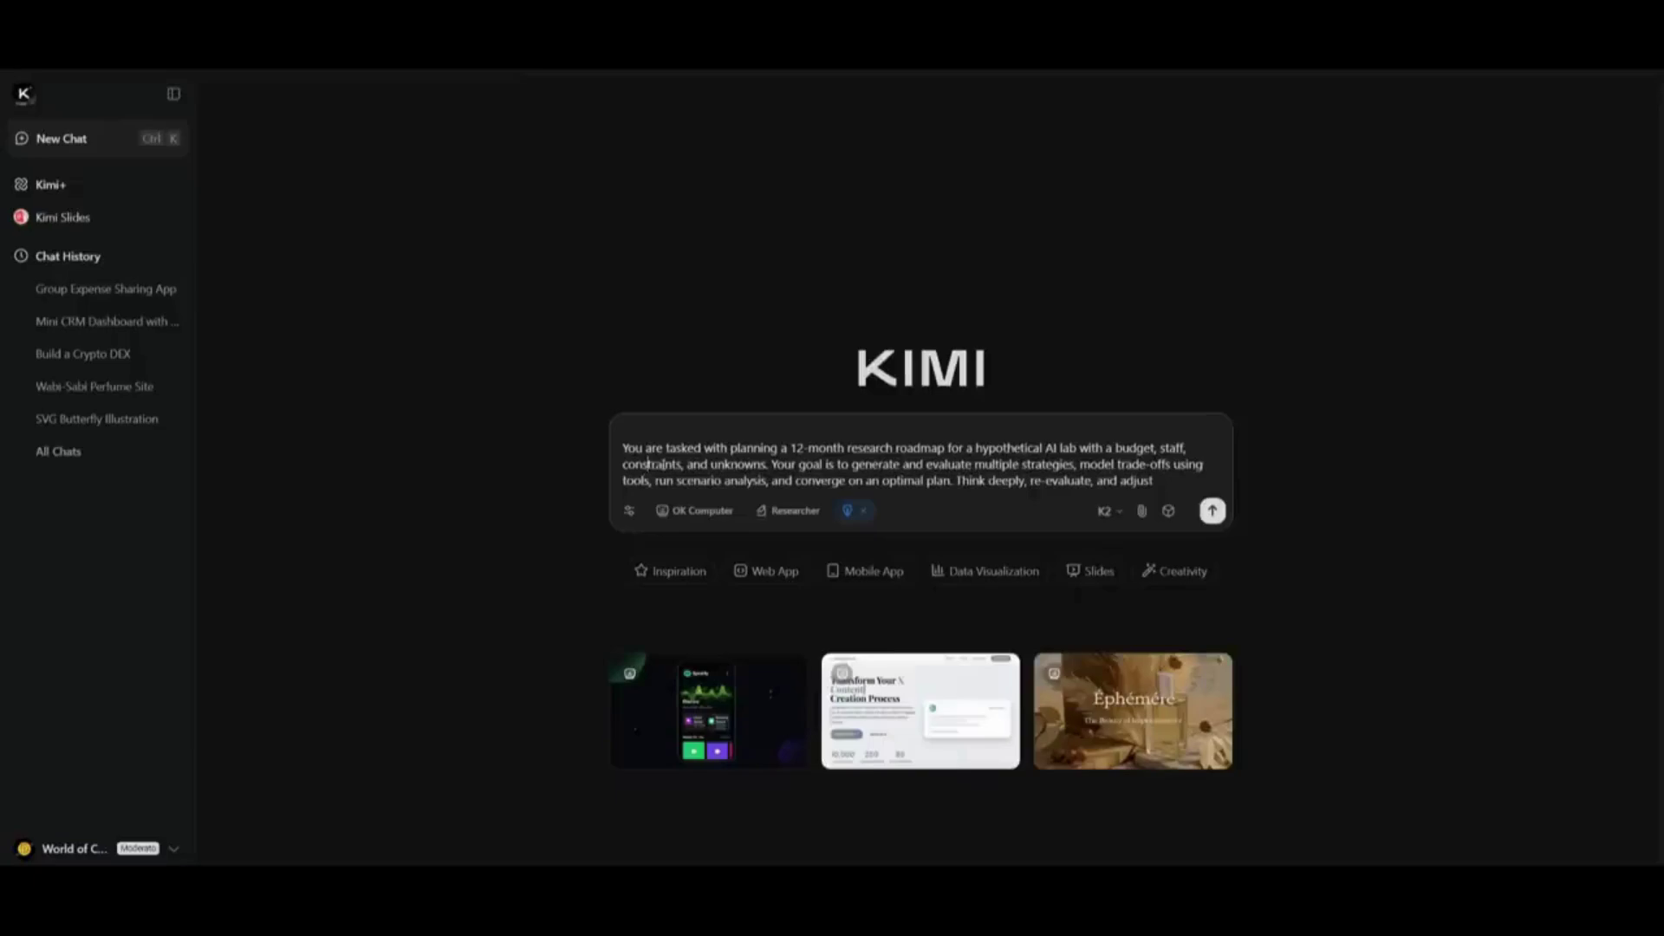
# Send the 12-month AI lab research roadmap prompt to Kimi
pyautogui.click(1211, 510)
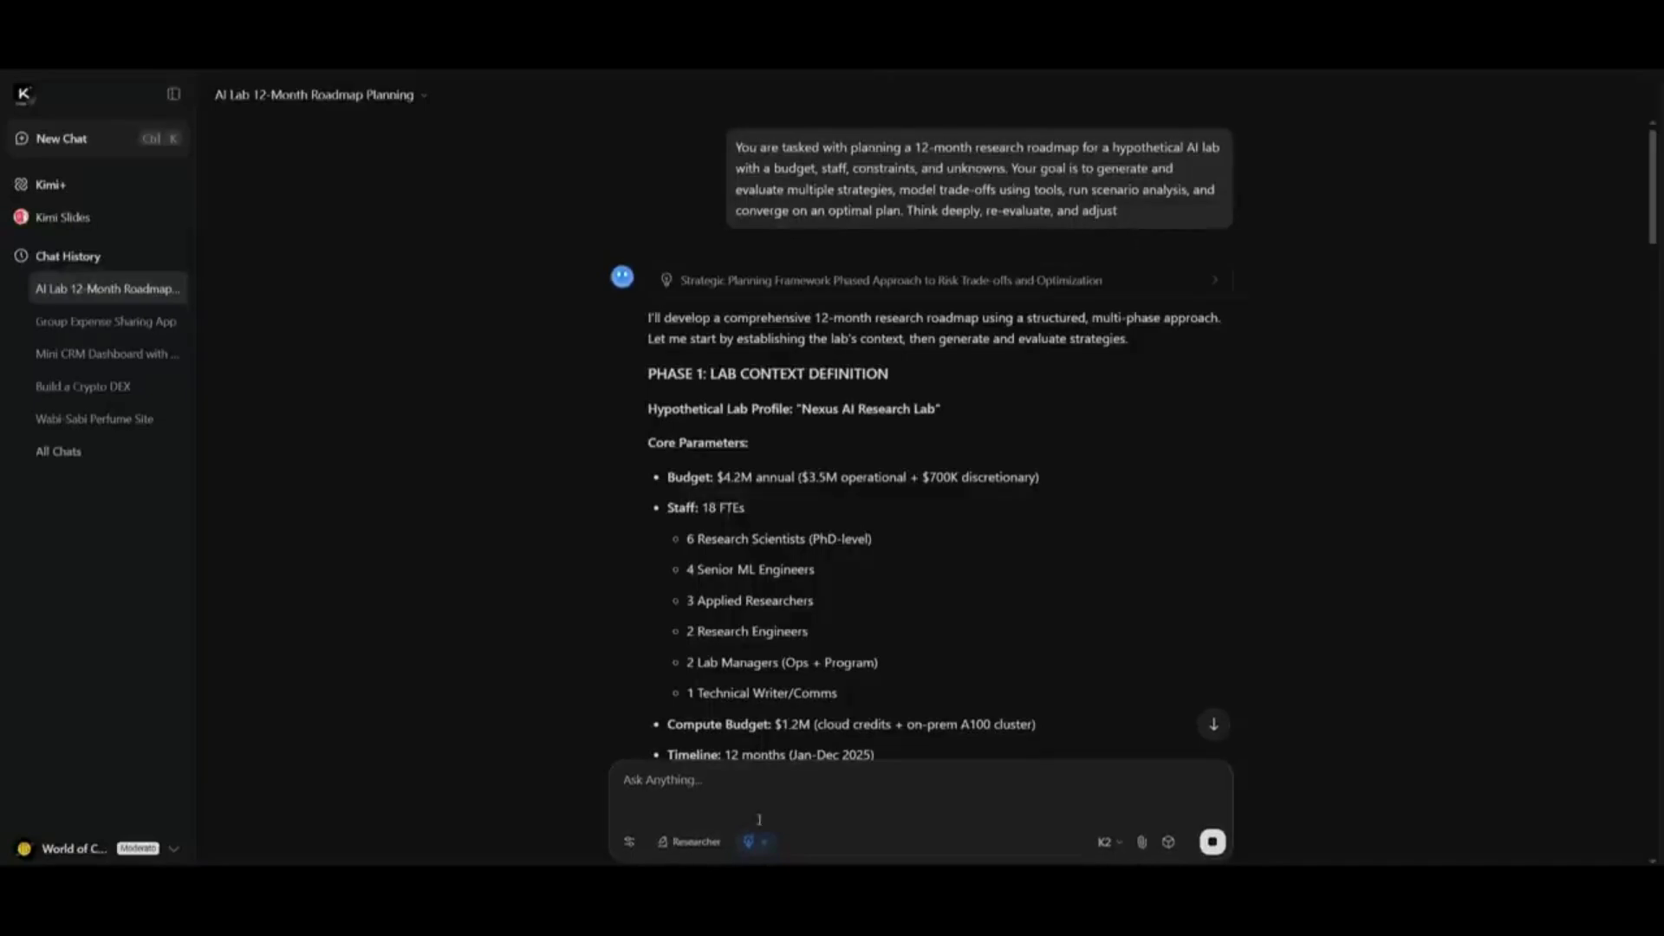
# Review the roadmap reply from weighted strategy scores down to the Payroll and Cash Position Simulation
pyautogui.scroll(-12, 982, 710)
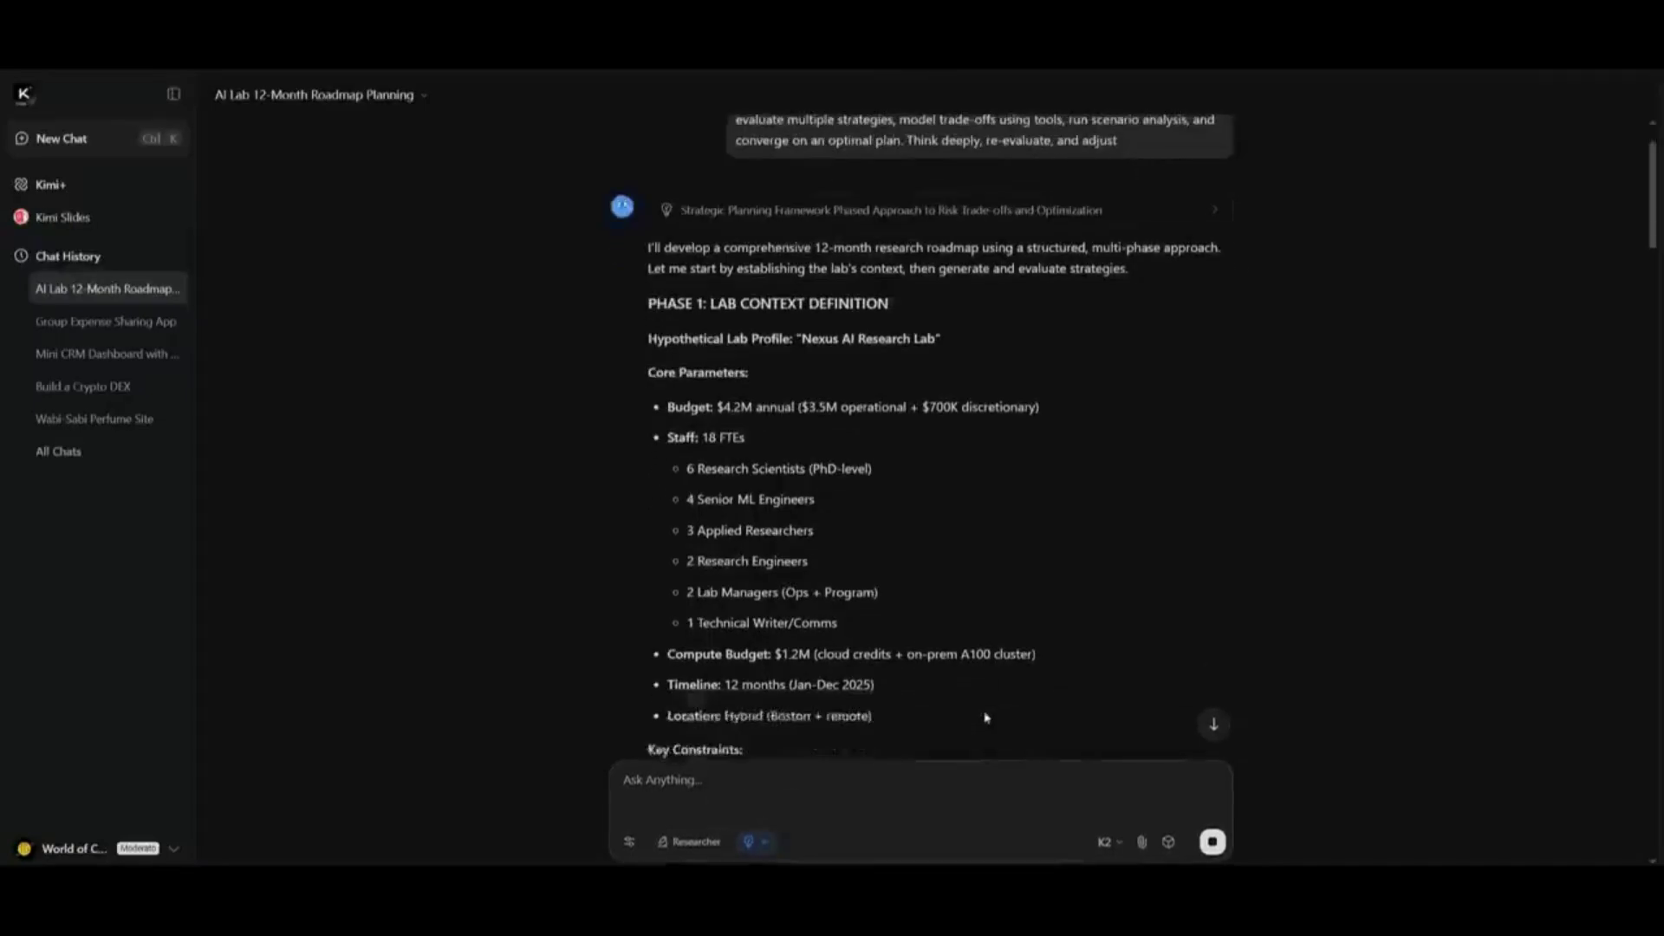
pyautogui.scroll(-20, 982, 710)
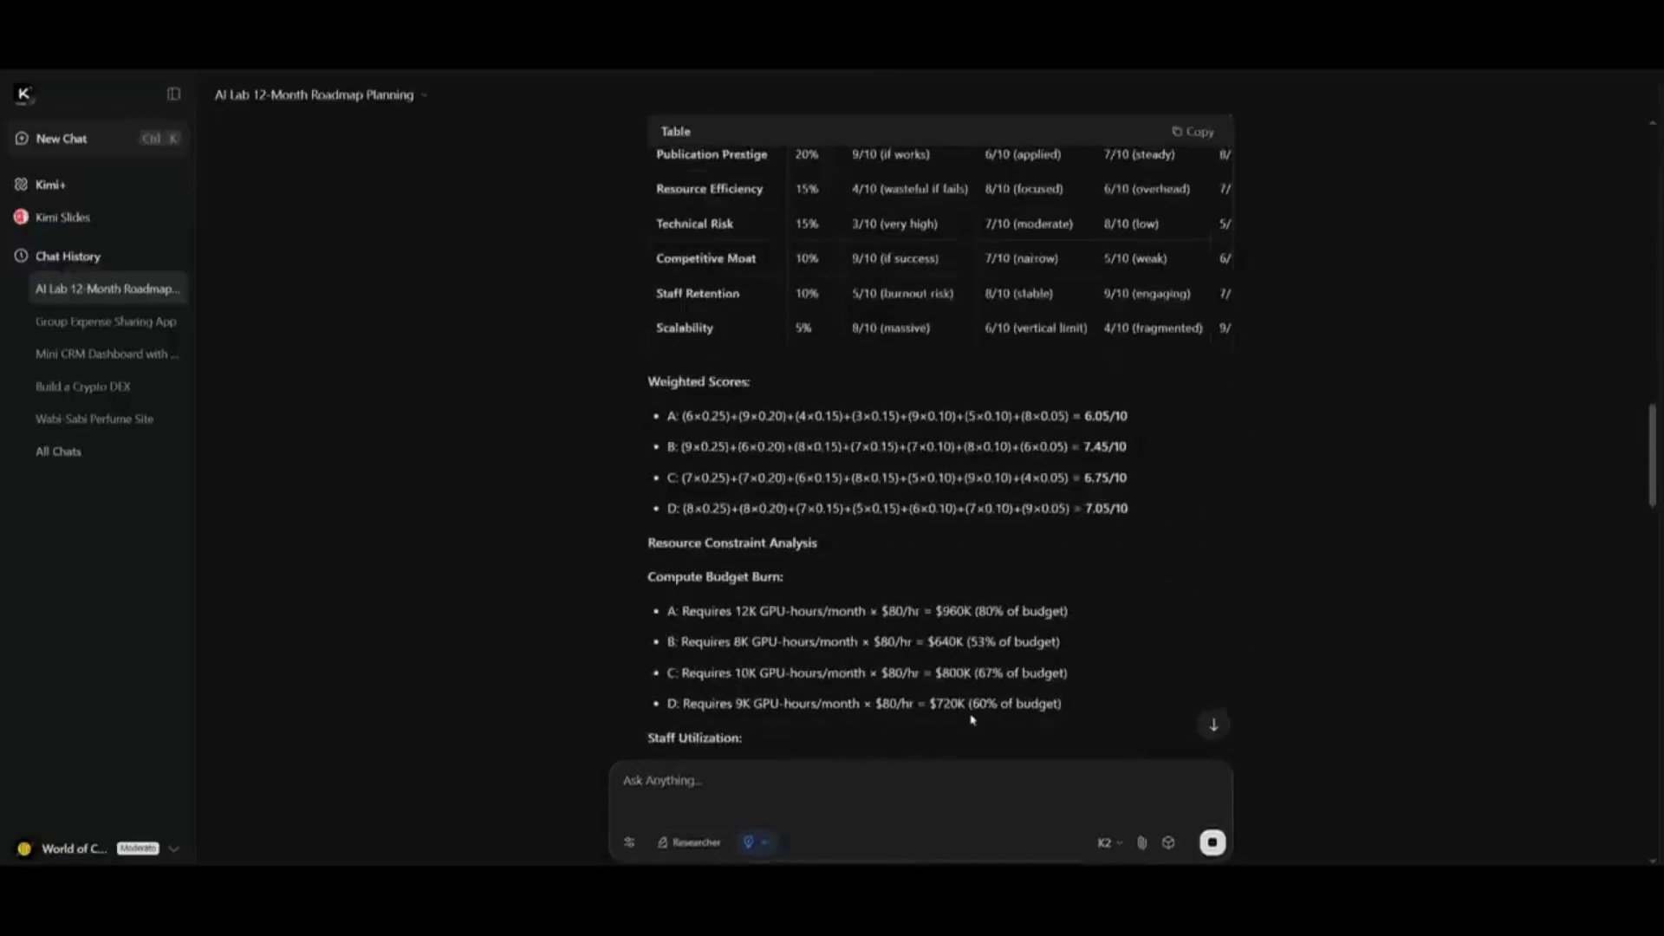
pyautogui.scroll(-20, 954, 709)
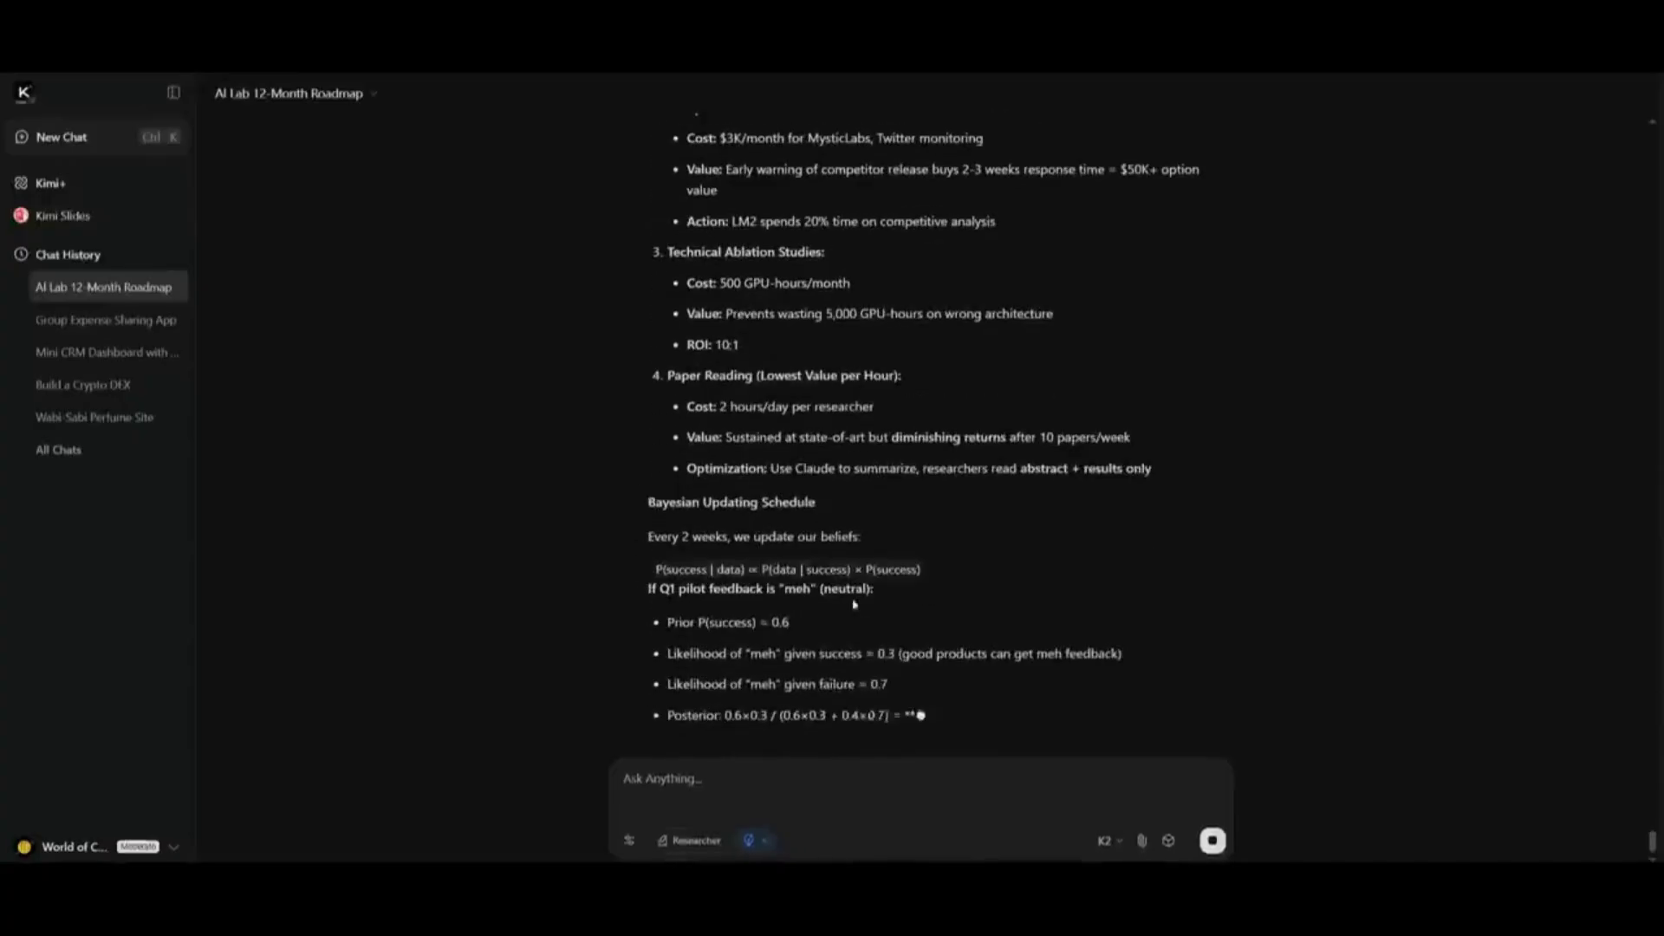
pyautogui.scroll(3, 1593, 849)
pyautogui.moveTo(1653, 826); pyautogui.dragTo(1629, 588)
pyautogui.scroll(-7, 1261, 580)
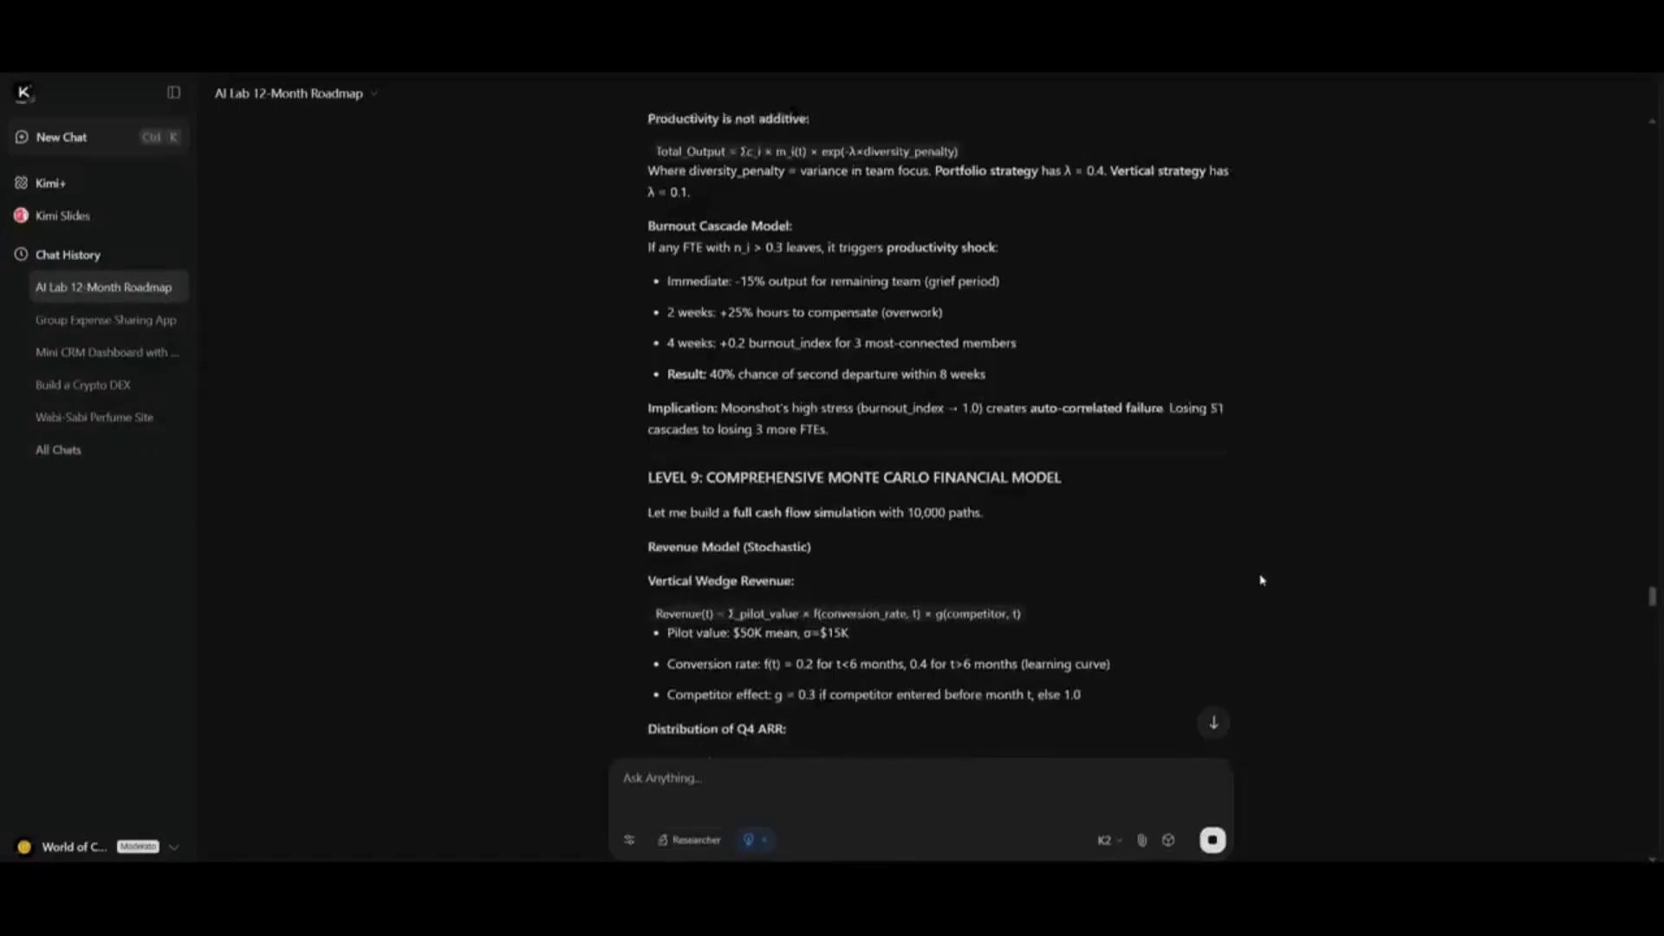
pyautogui.scroll(-20, 1248, 579)
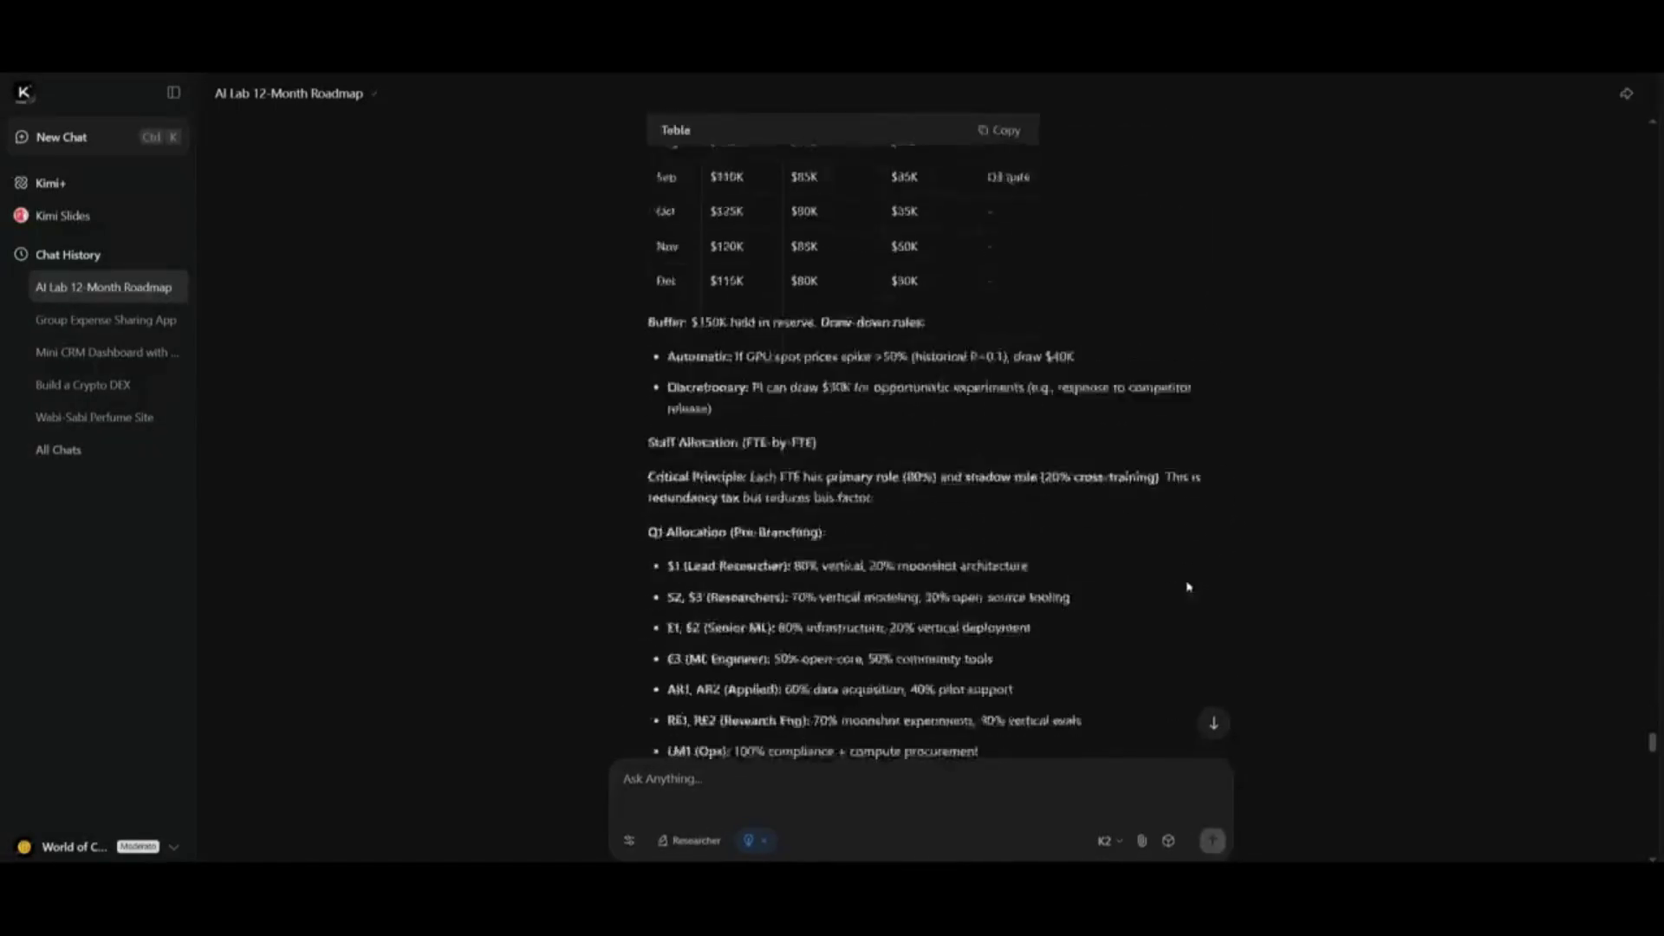
pyautogui.scroll(-7, 1188, 587)
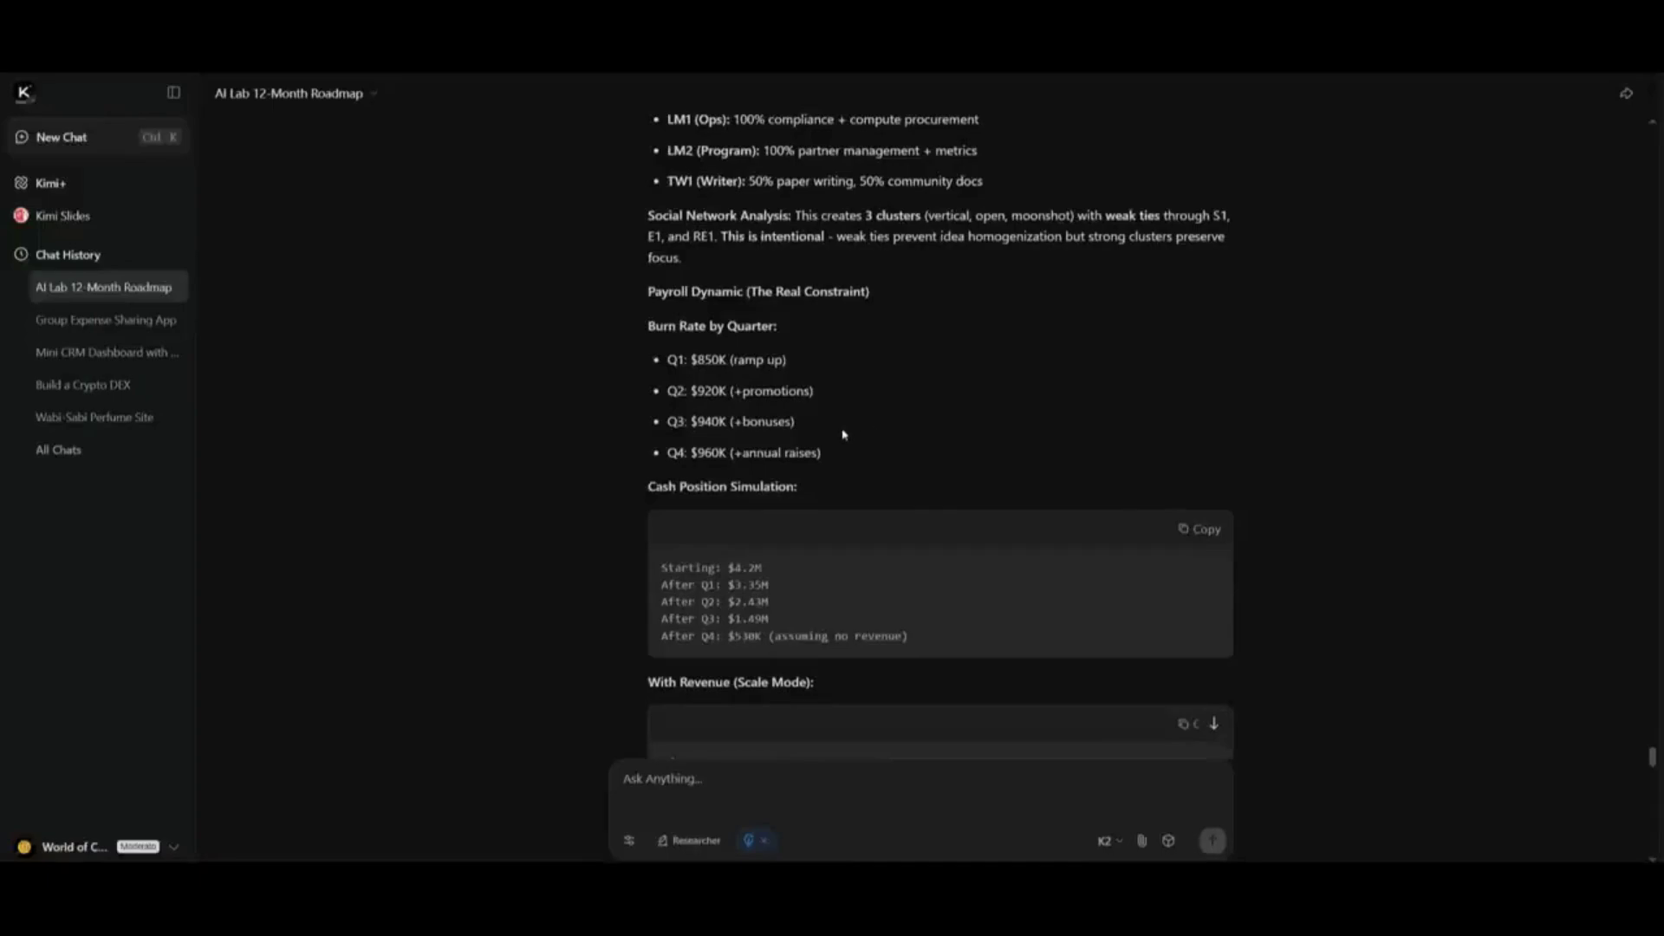
pyautogui.scroll(-3, 788, 461)
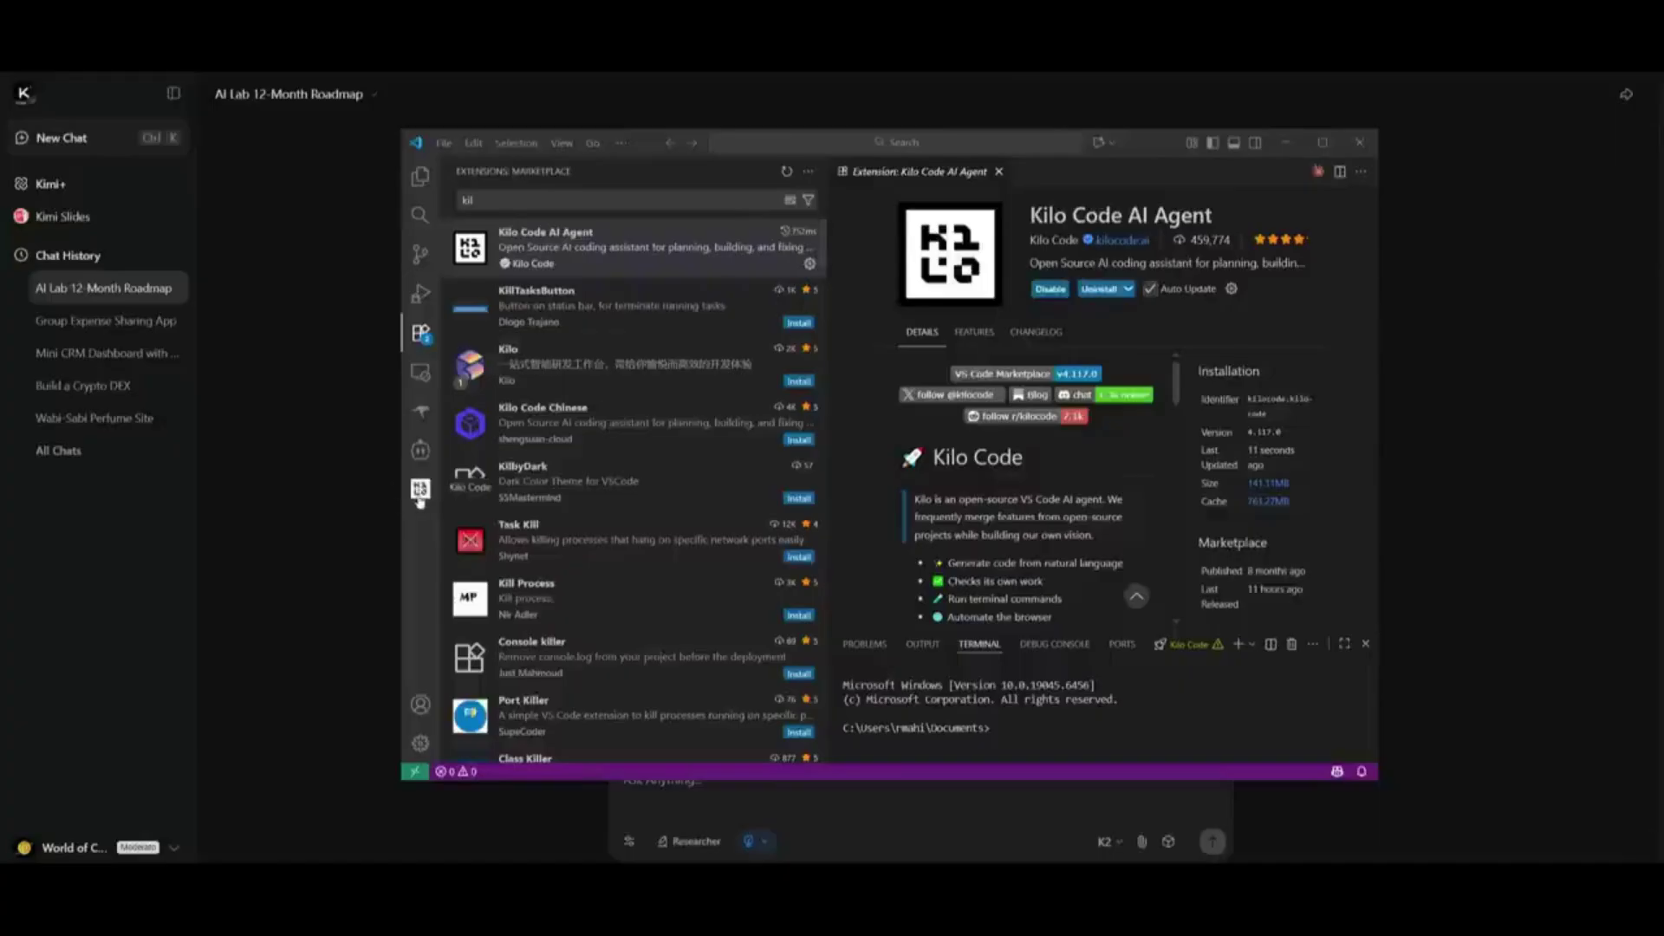
# In the Kilo Code panel, search 'kimi k2' and select MoonshotAI: Kimi K2 Thinking as the model
pyautogui.click(420, 490)
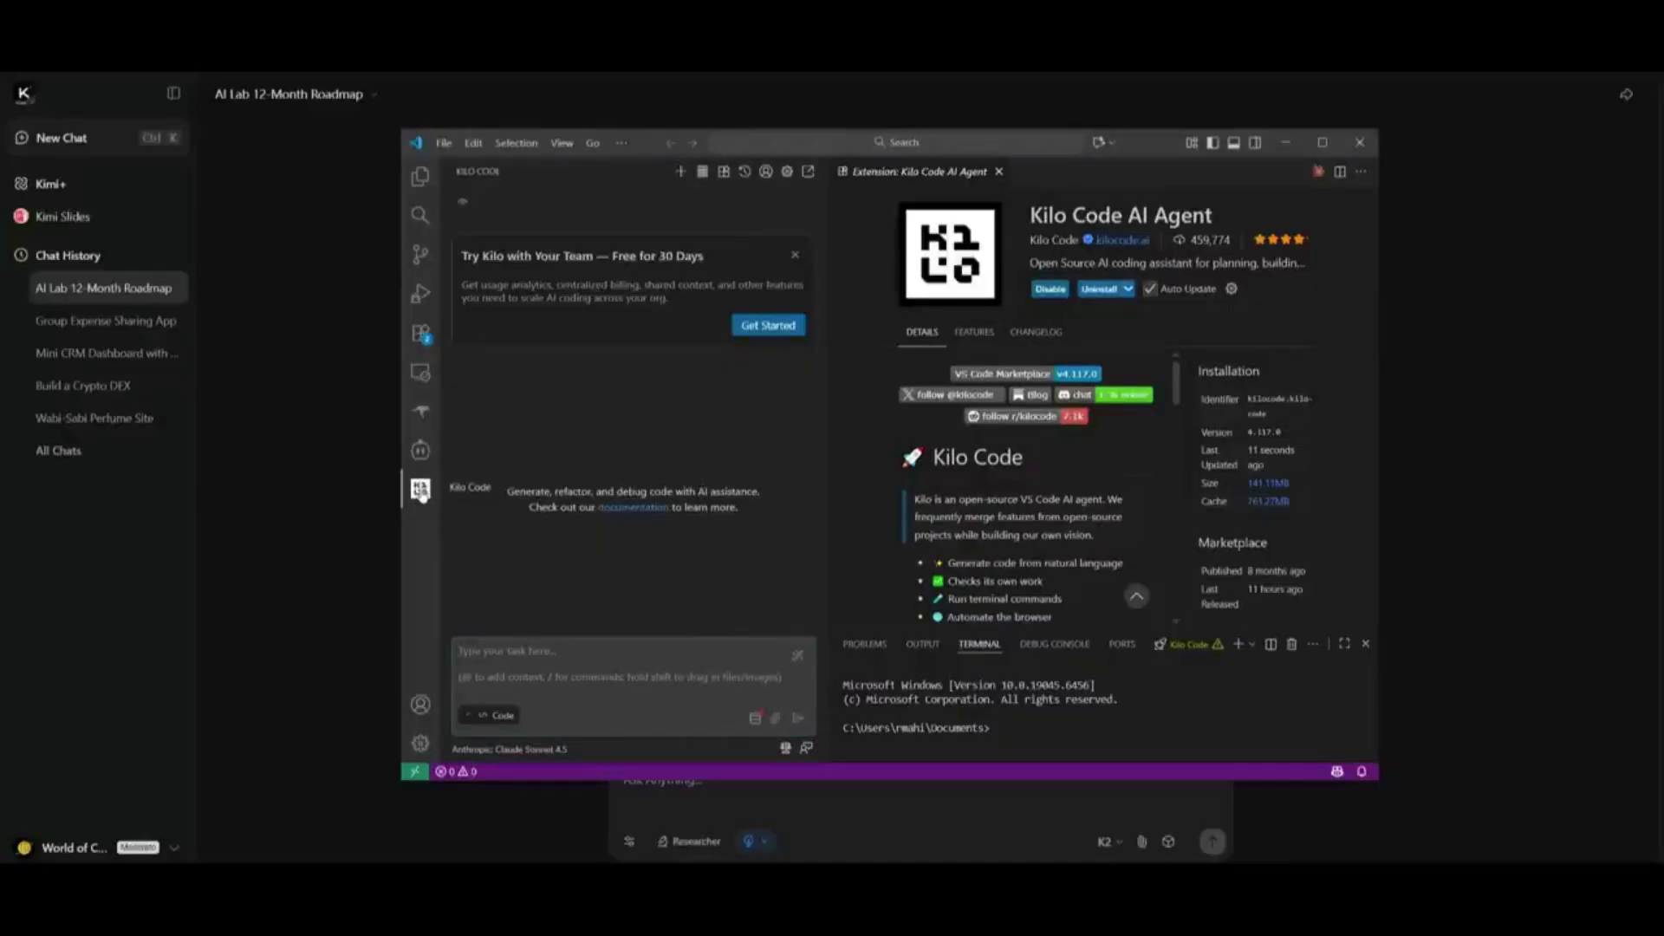
pyautogui.click(482, 751)
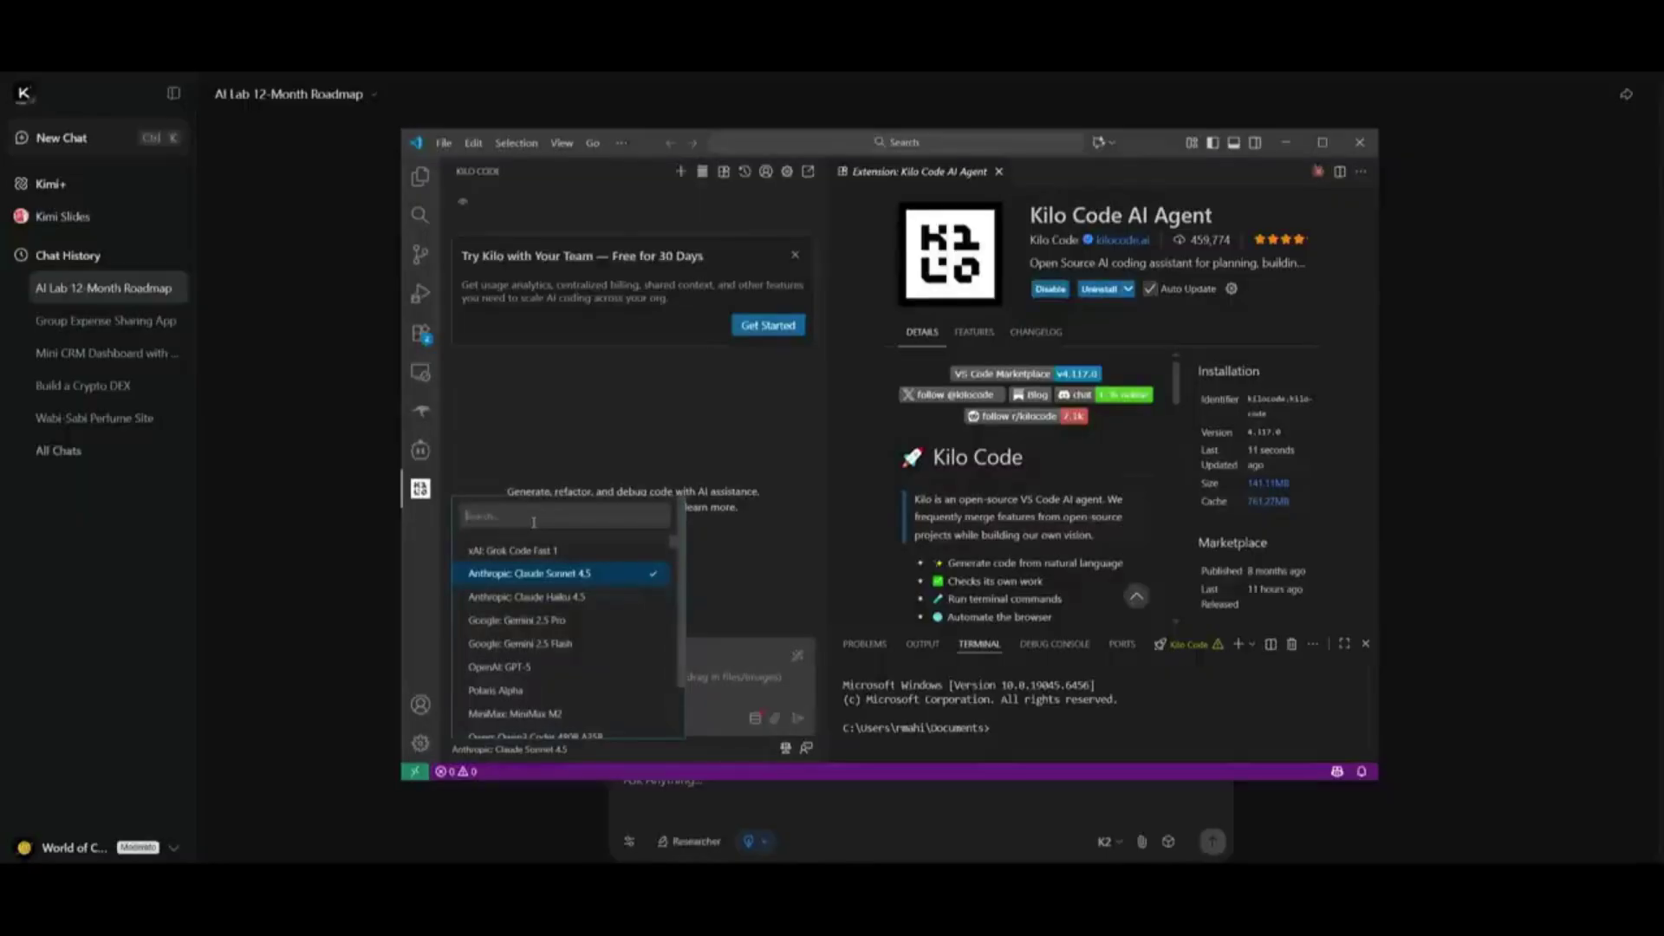
pyautogui.write('kimi')
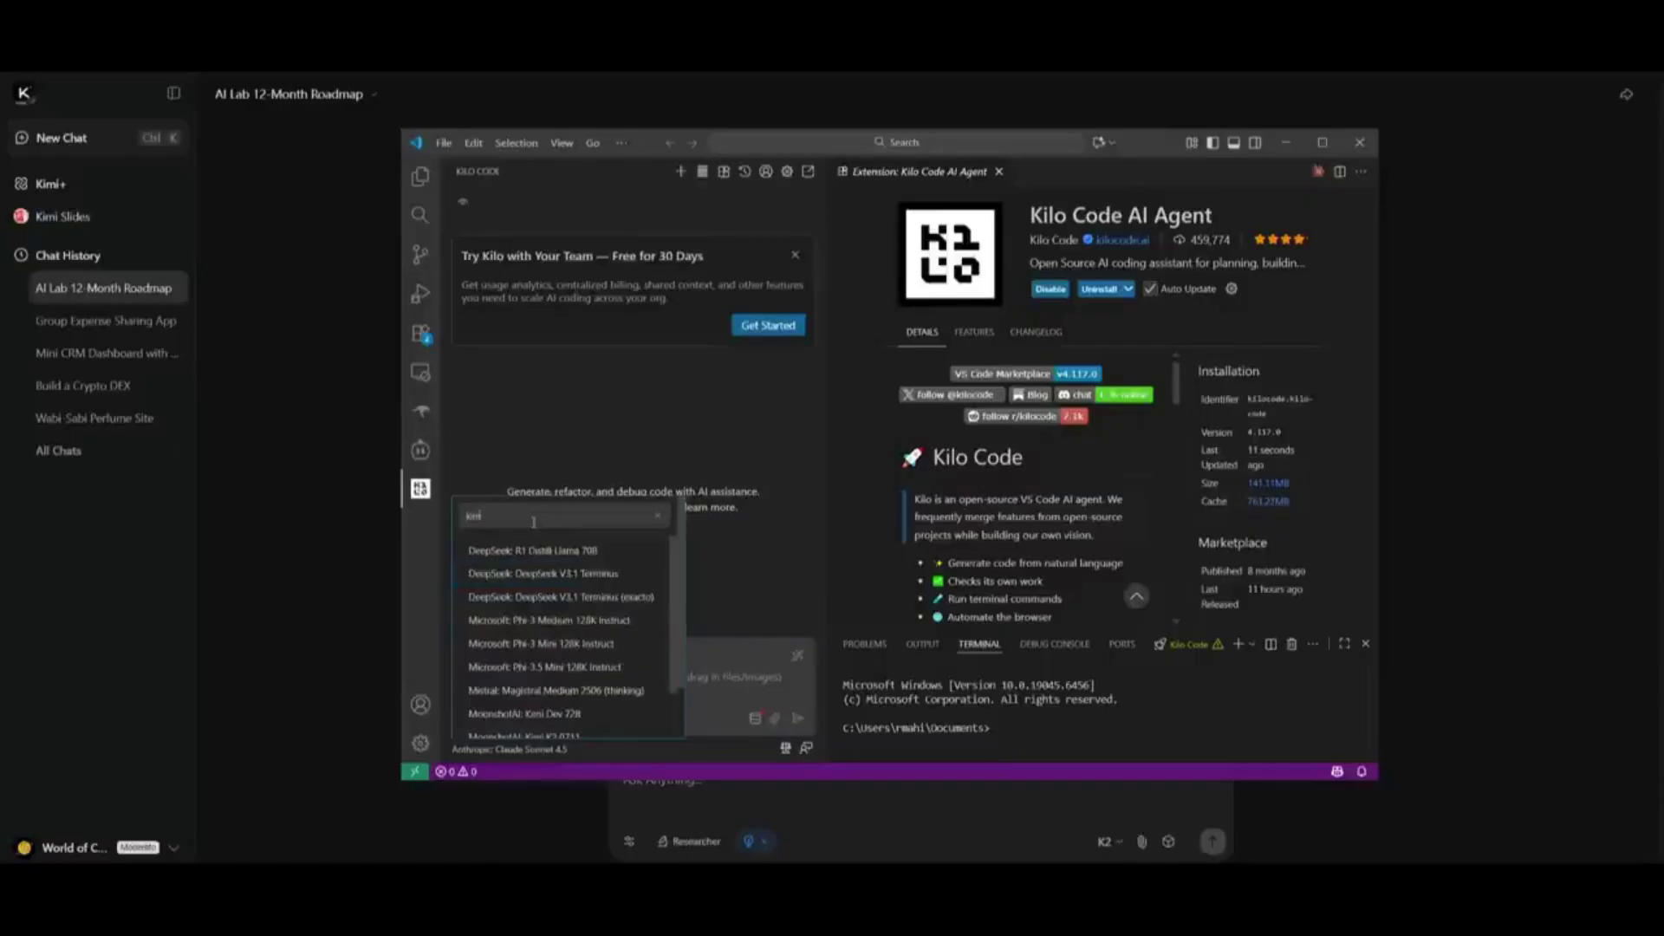
pyautogui.write(' k2')
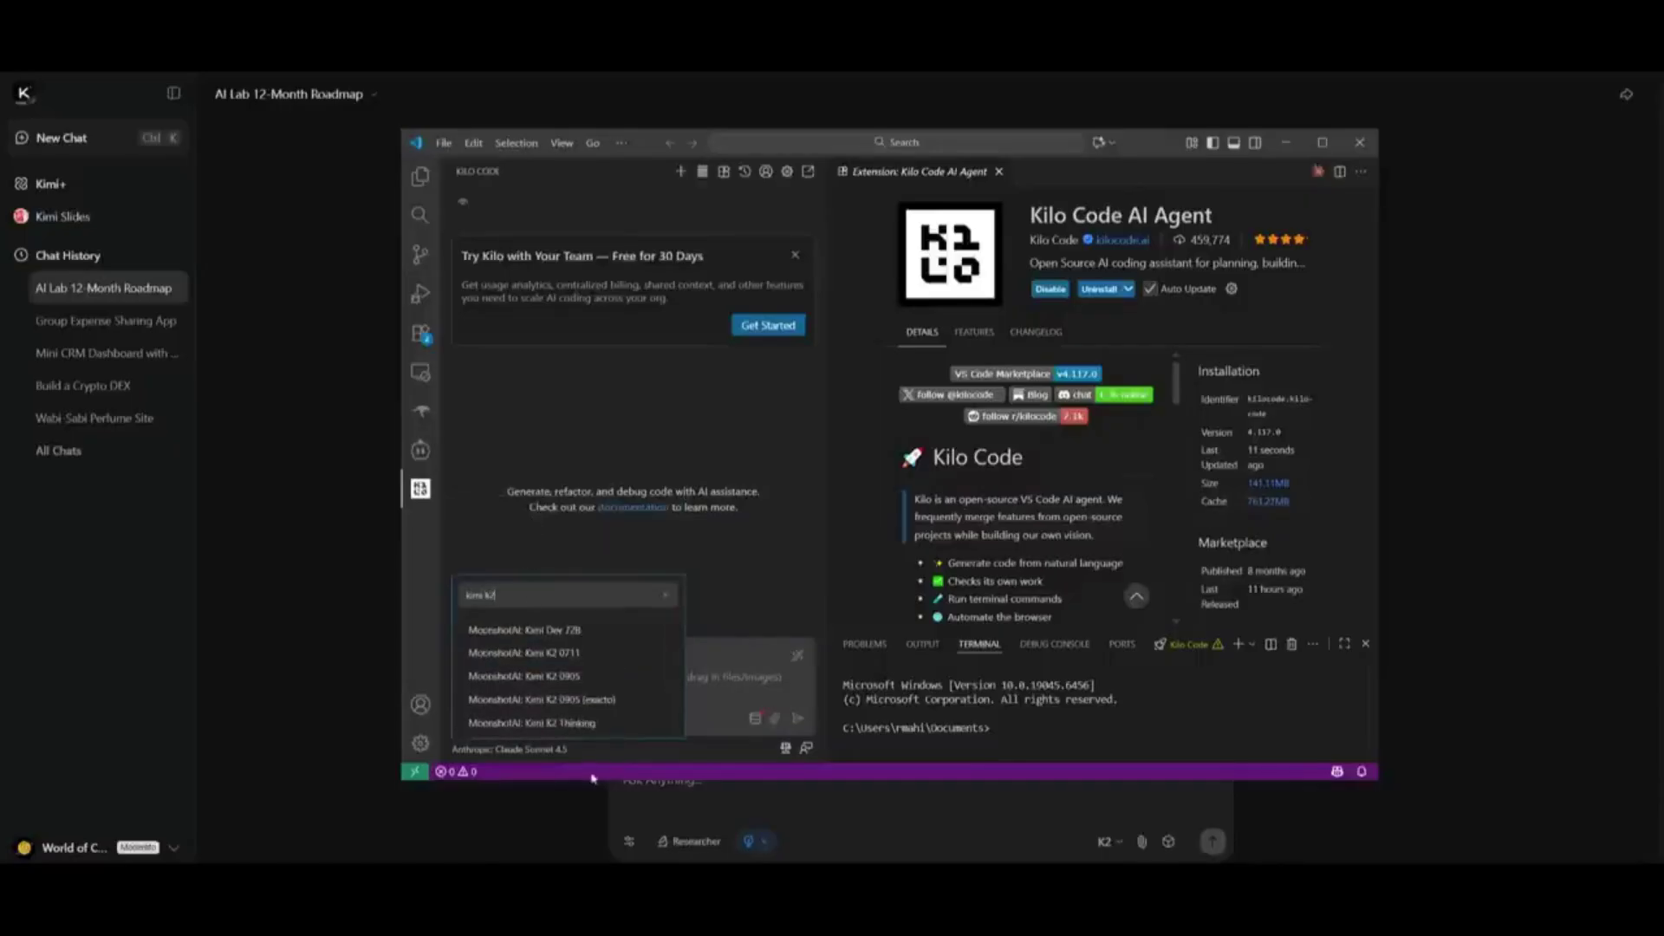
pyautogui.click(600, 726)
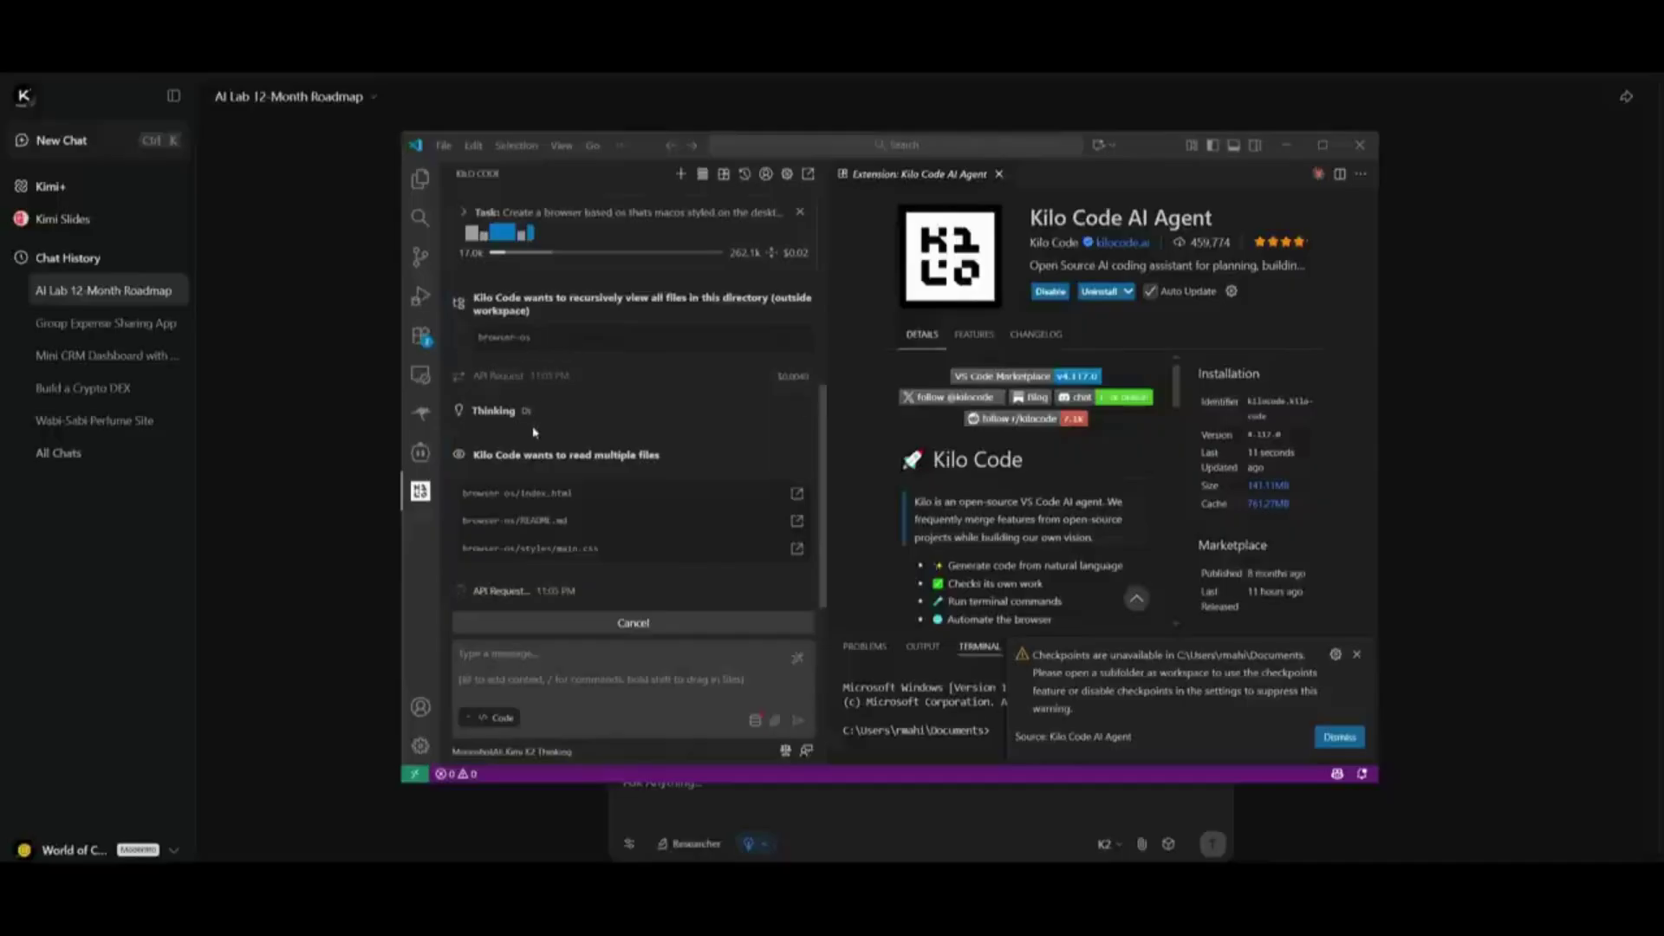
# Scroll up the Kilo Code chat to review the agent's progress on the browser OS
pyautogui.scroll(2, 564, 429)
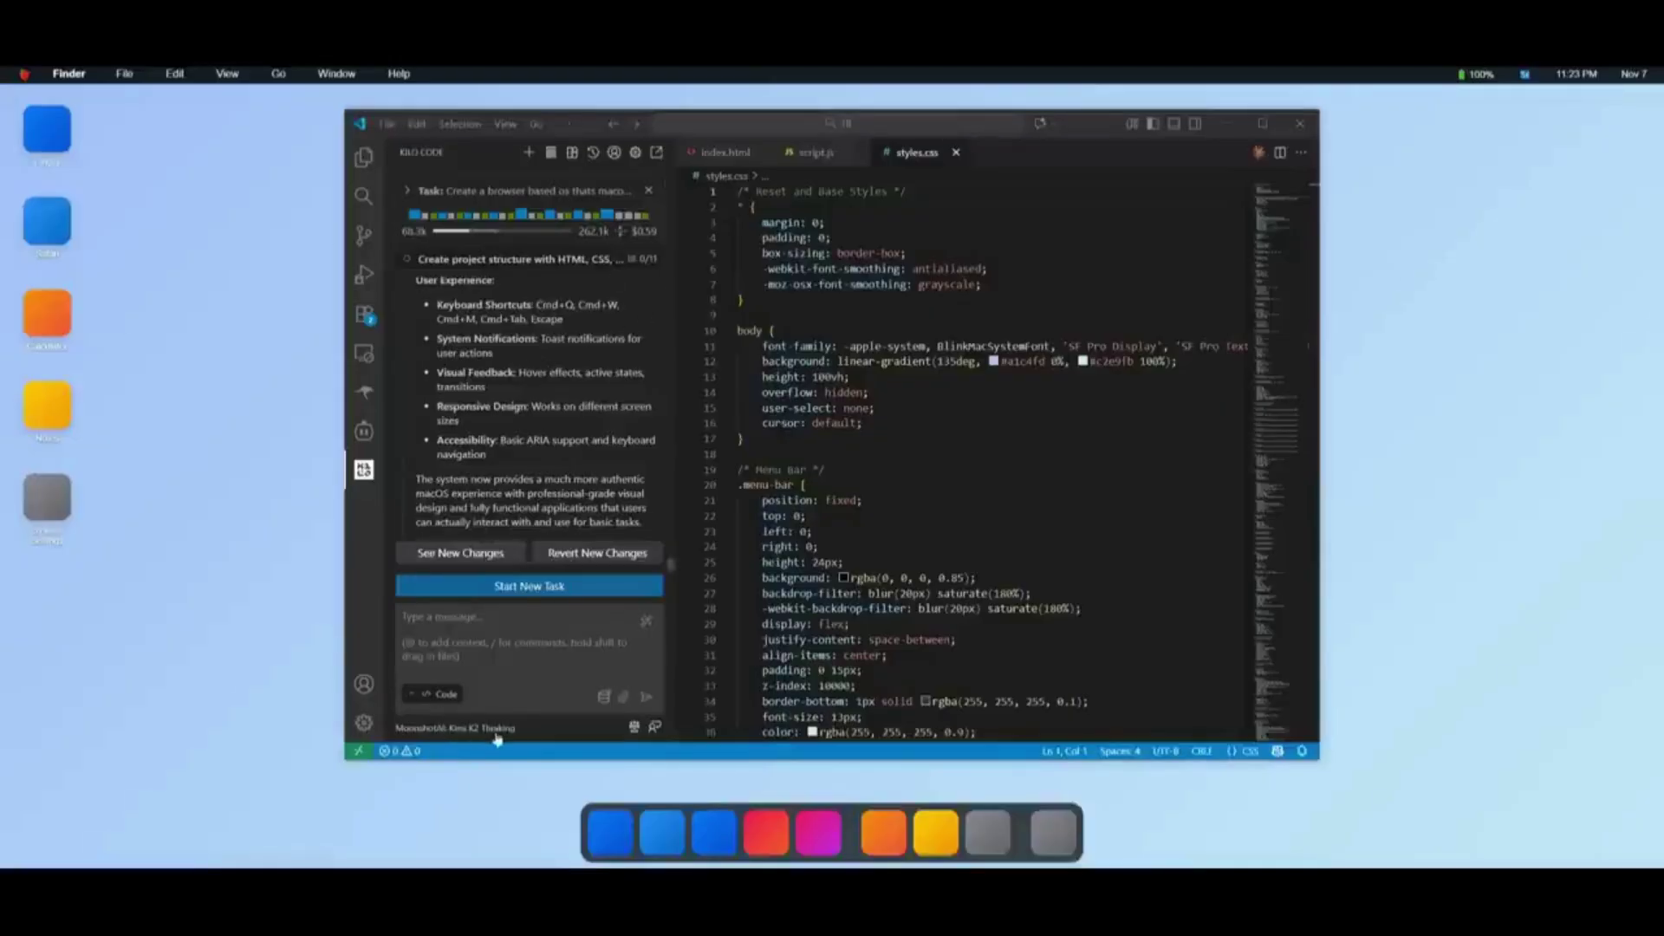
# Drag the first desktop icon to the middle, then open Finder and shift its window right
pyautogui.click(286, 427)
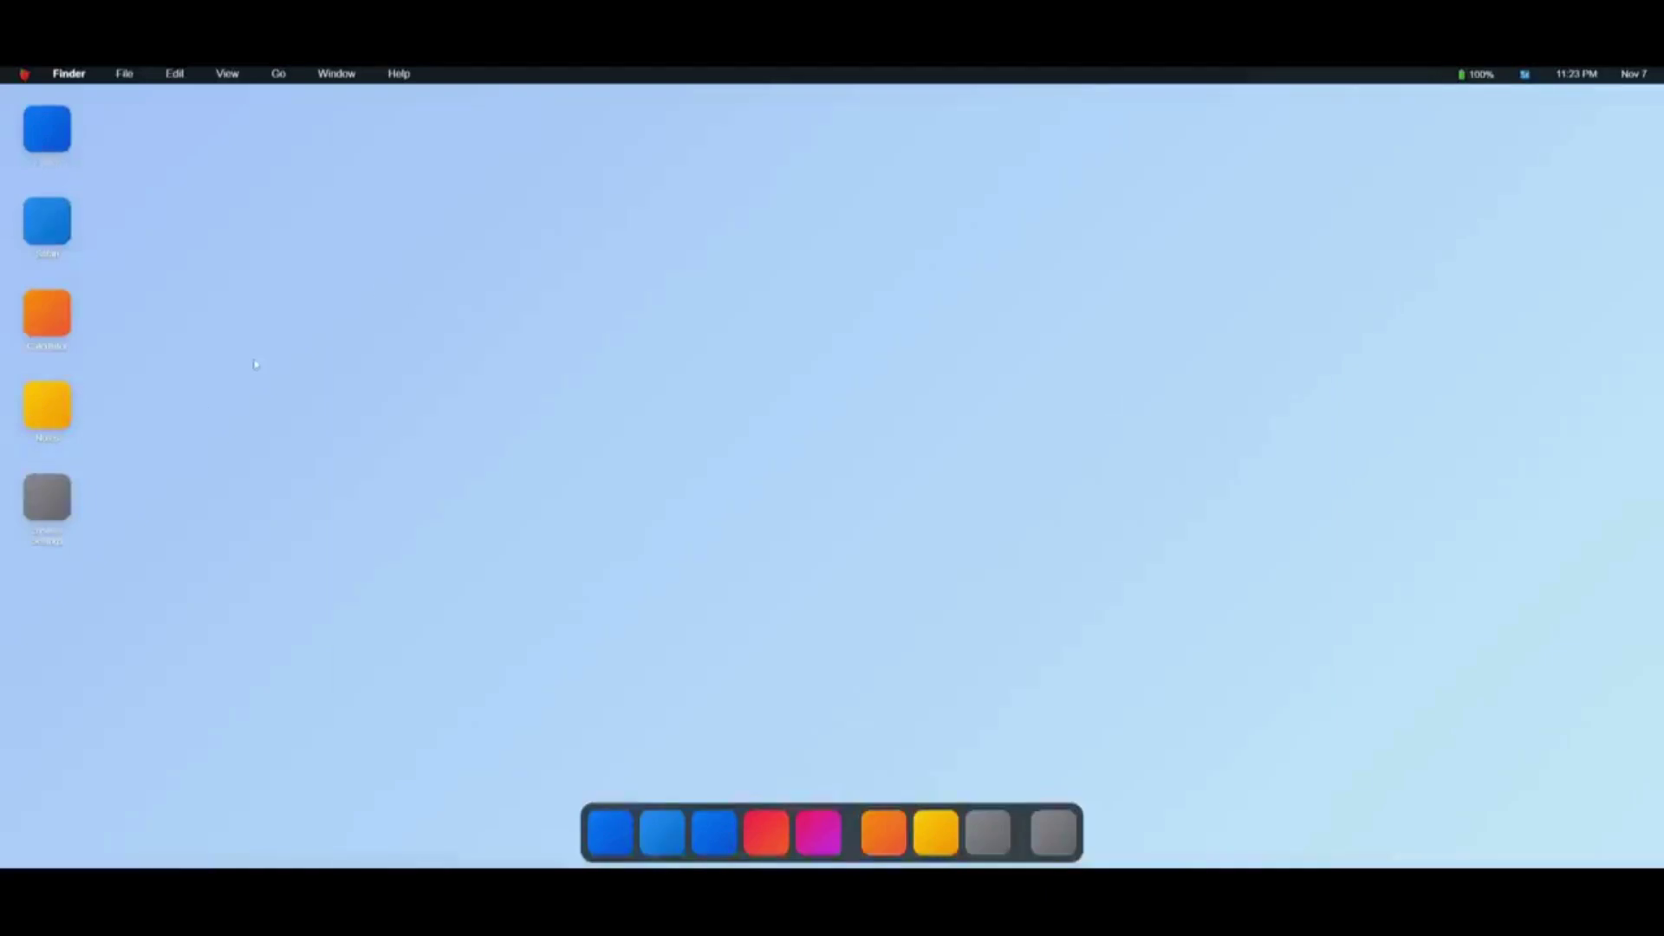
pyautogui.moveTo(47, 128); pyautogui.dragTo(414, 479)
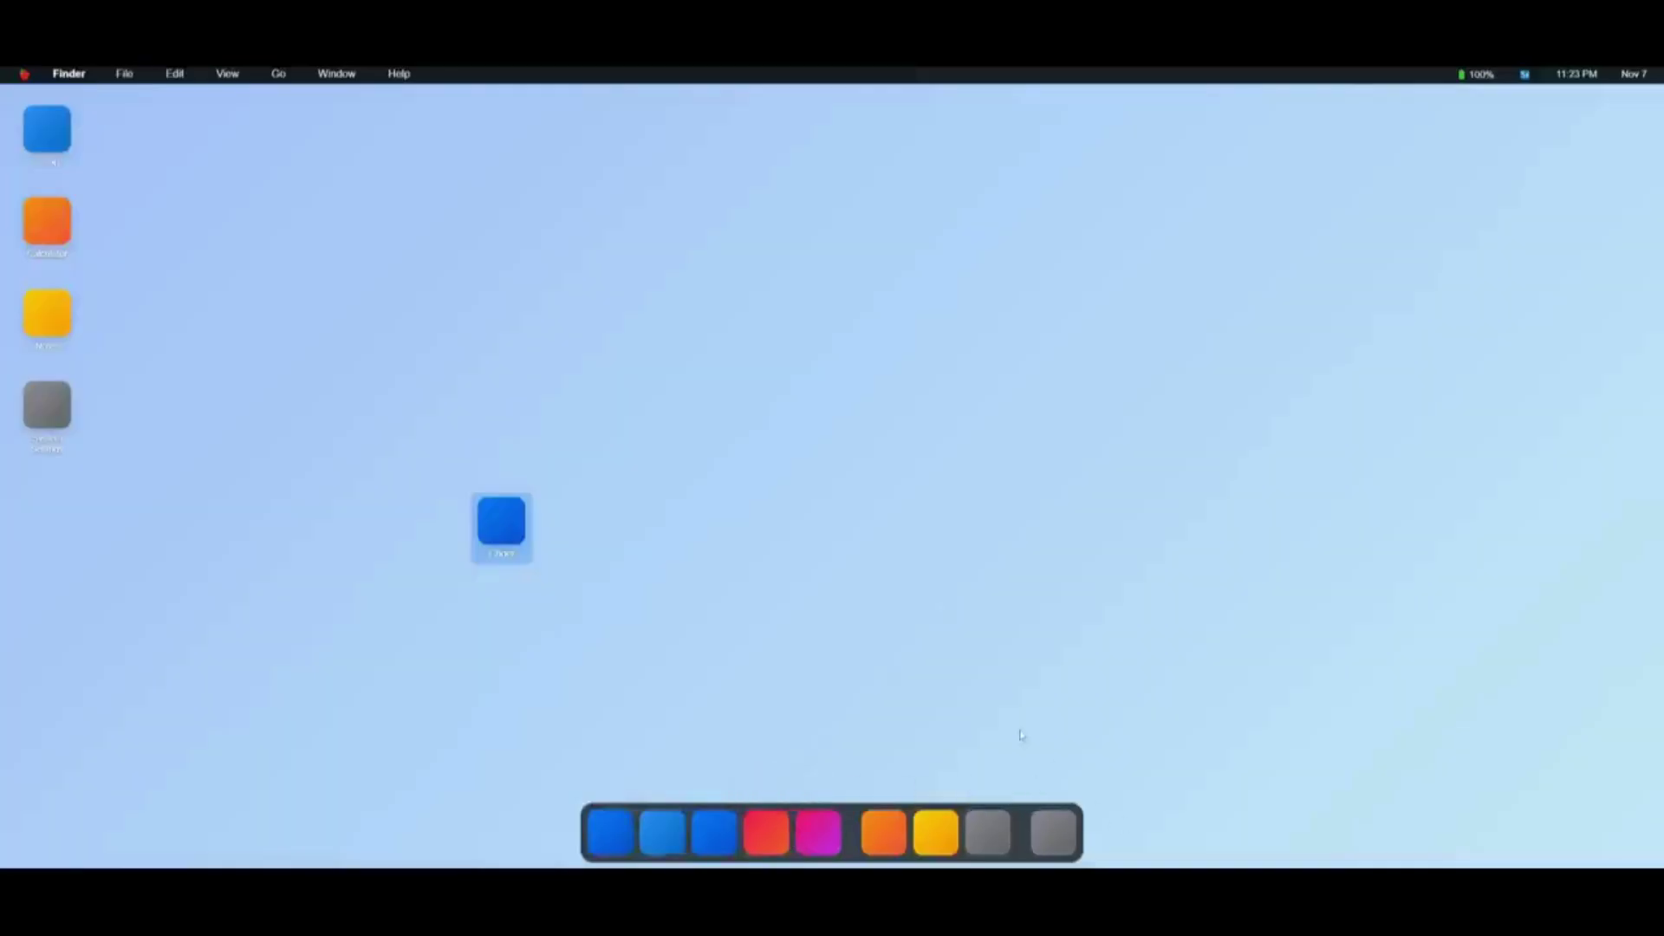
pyautogui.click(607, 832)
pyautogui.moveTo(257, 189); pyautogui.dragTo(445, 208)
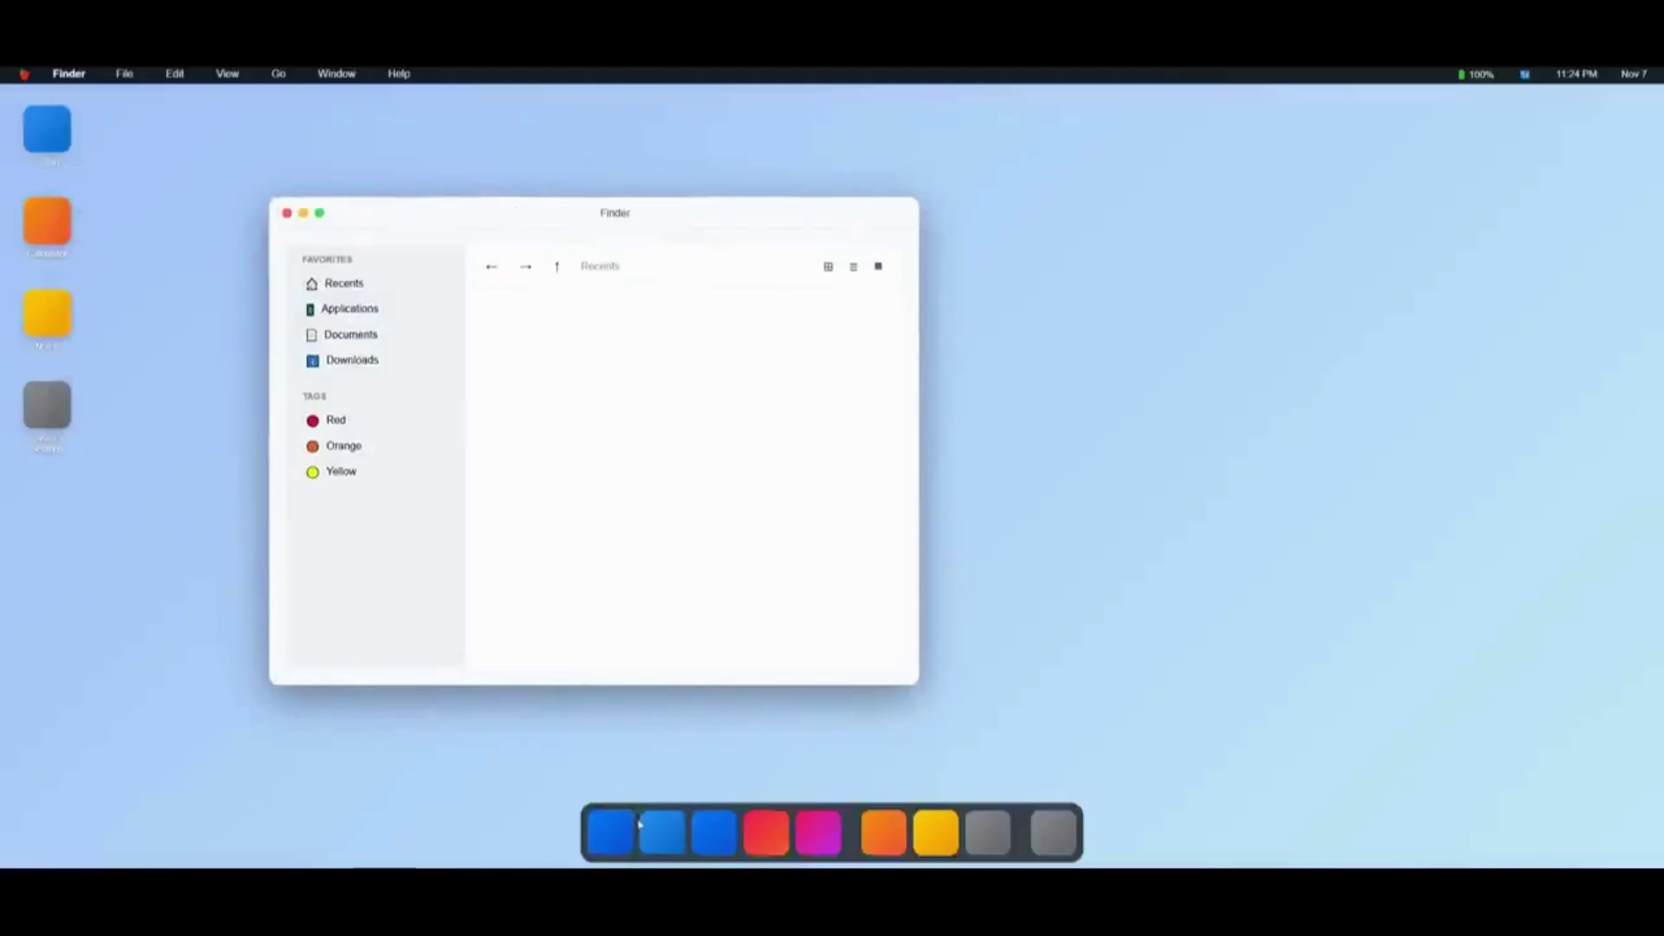
# Launch Safari, Mail, Photos, Music, Calculator, Notes, System Settings and Trash from the dock
pyautogui.click(673, 824)
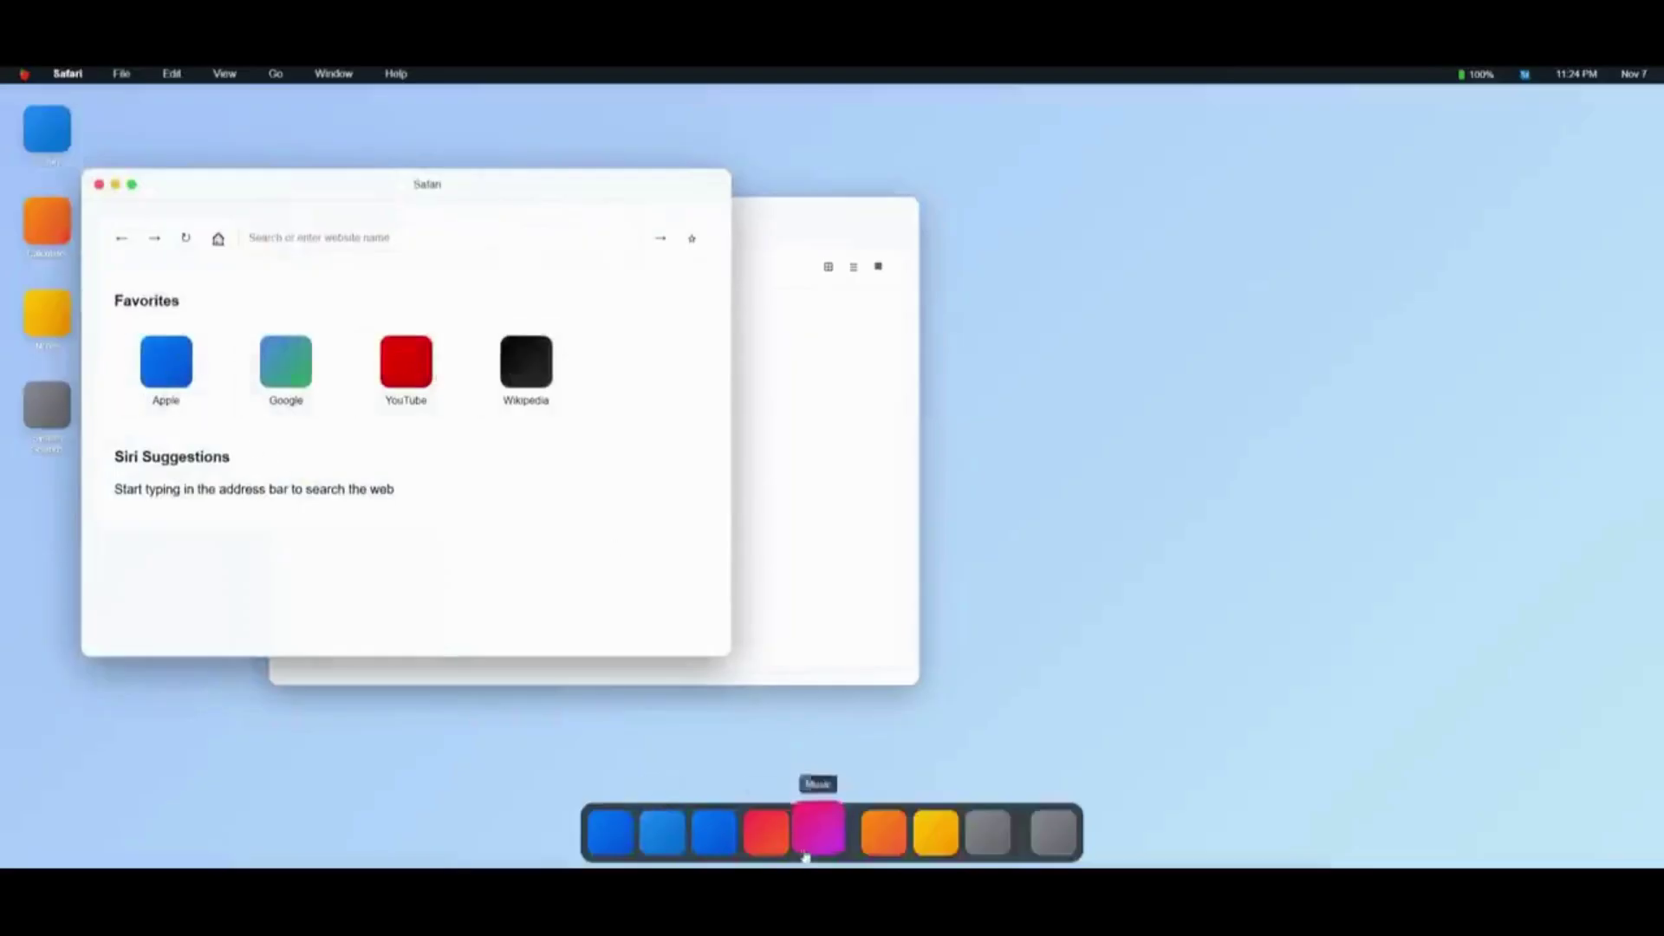
pyautogui.click(703, 835)
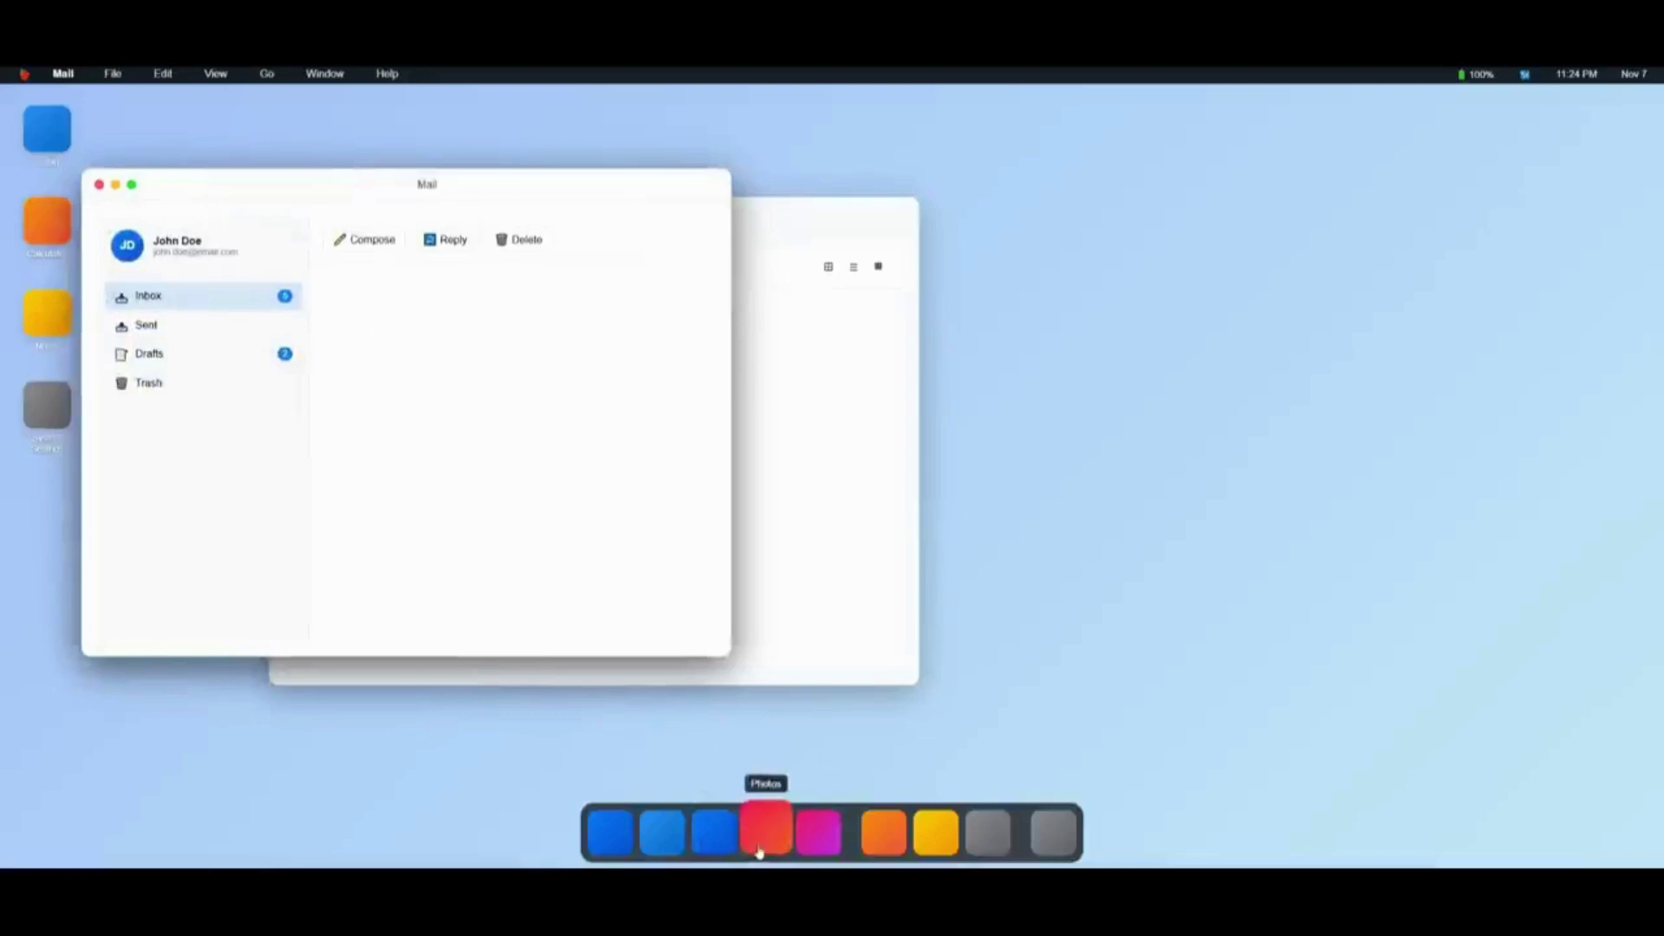
pyautogui.click(765, 847)
pyautogui.click(812, 834)
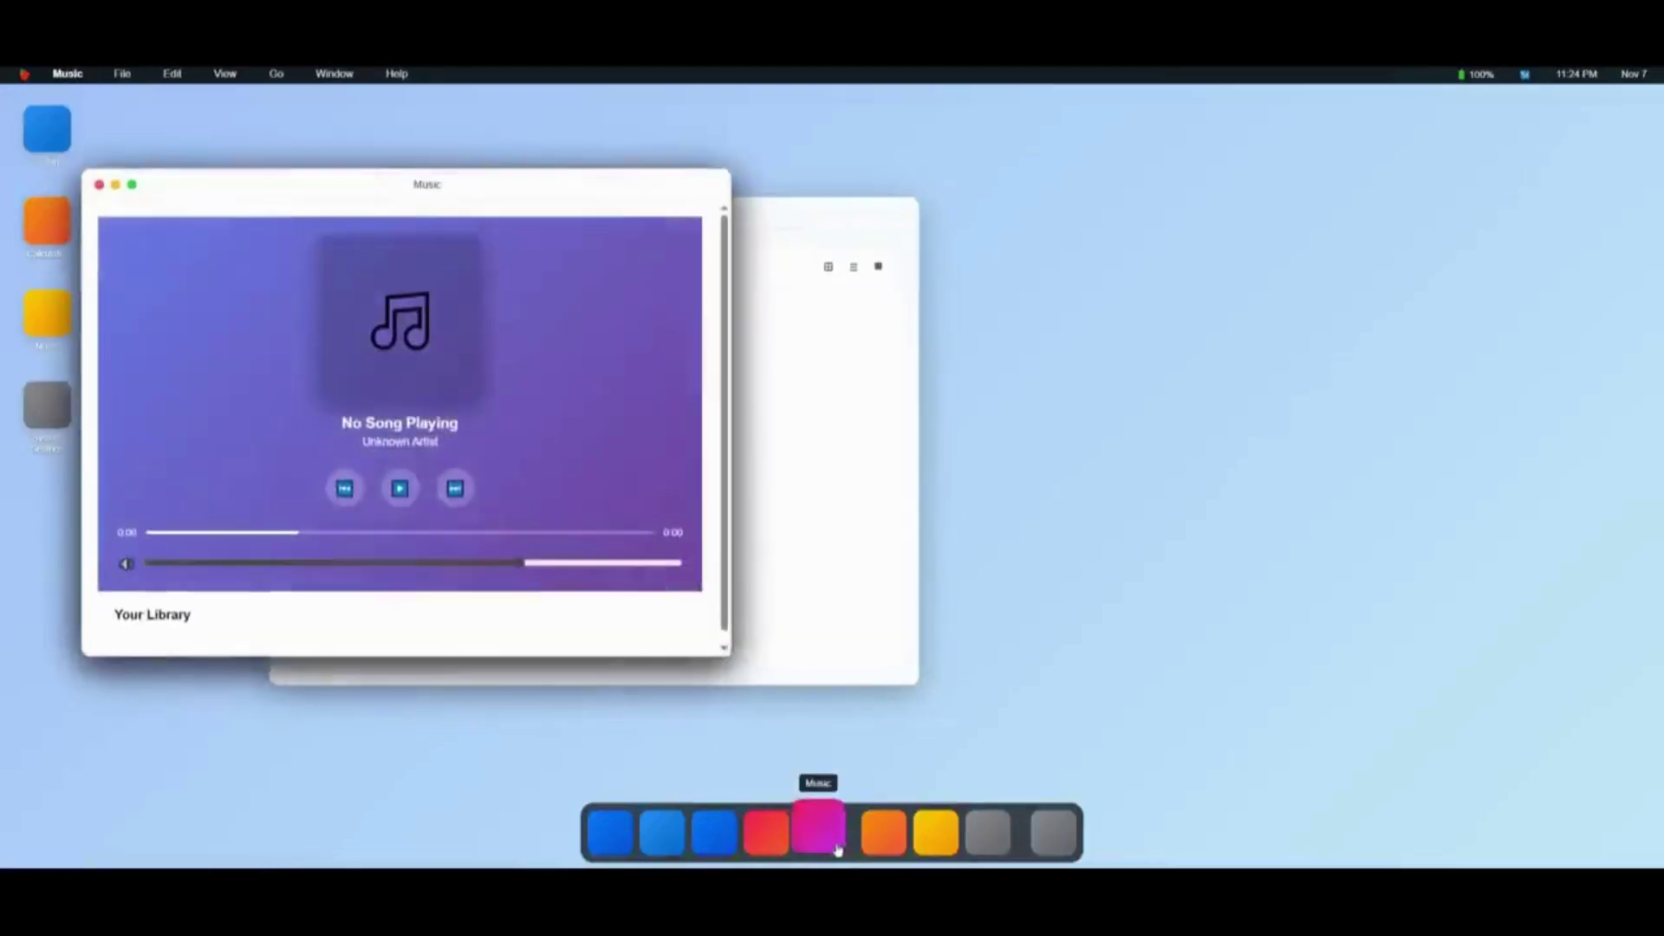
pyautogui.click(903, 840)
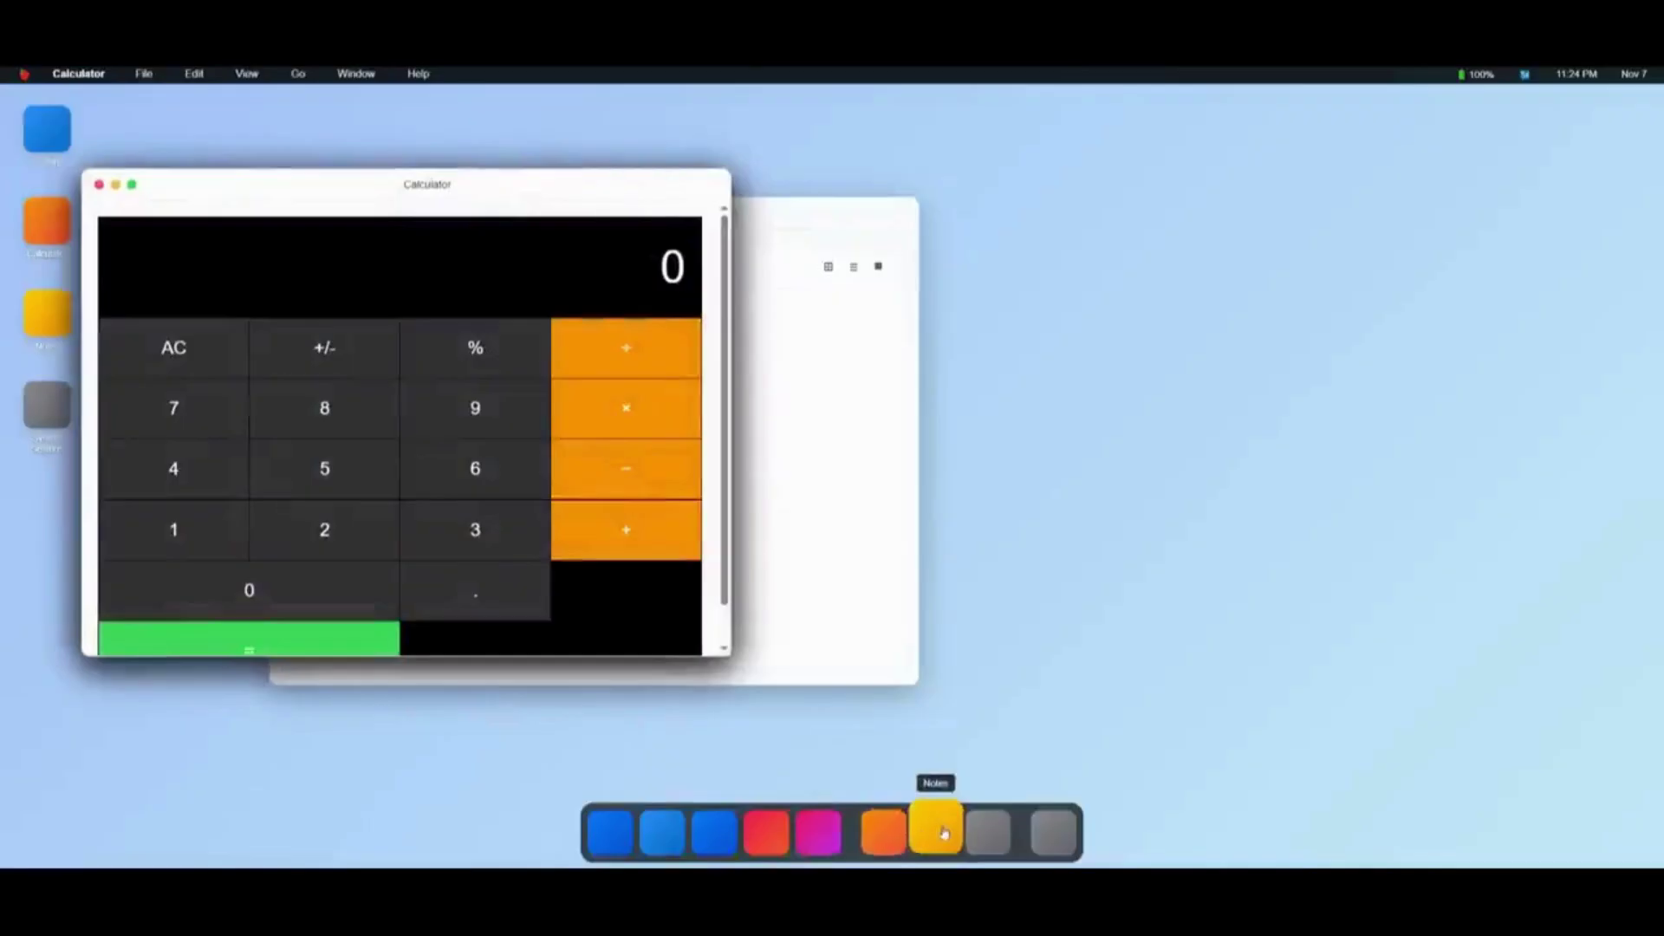
pyautogui.click(942, 834)
pyautogui.click(993, 830)
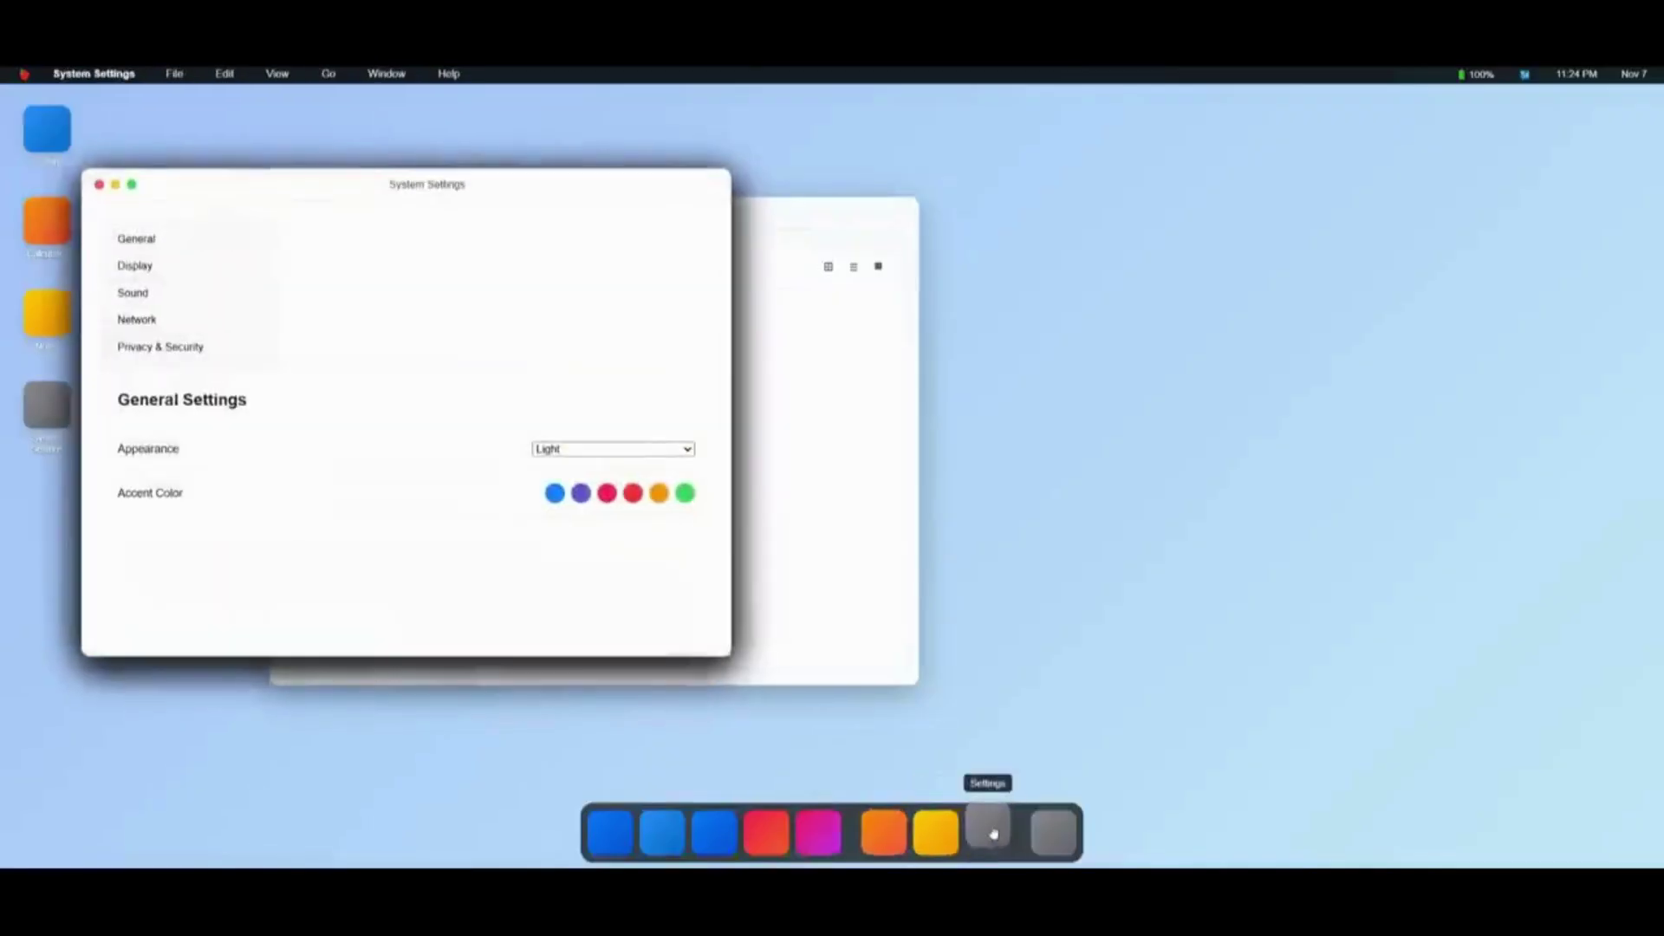
pyautogui.click(1051, 830)
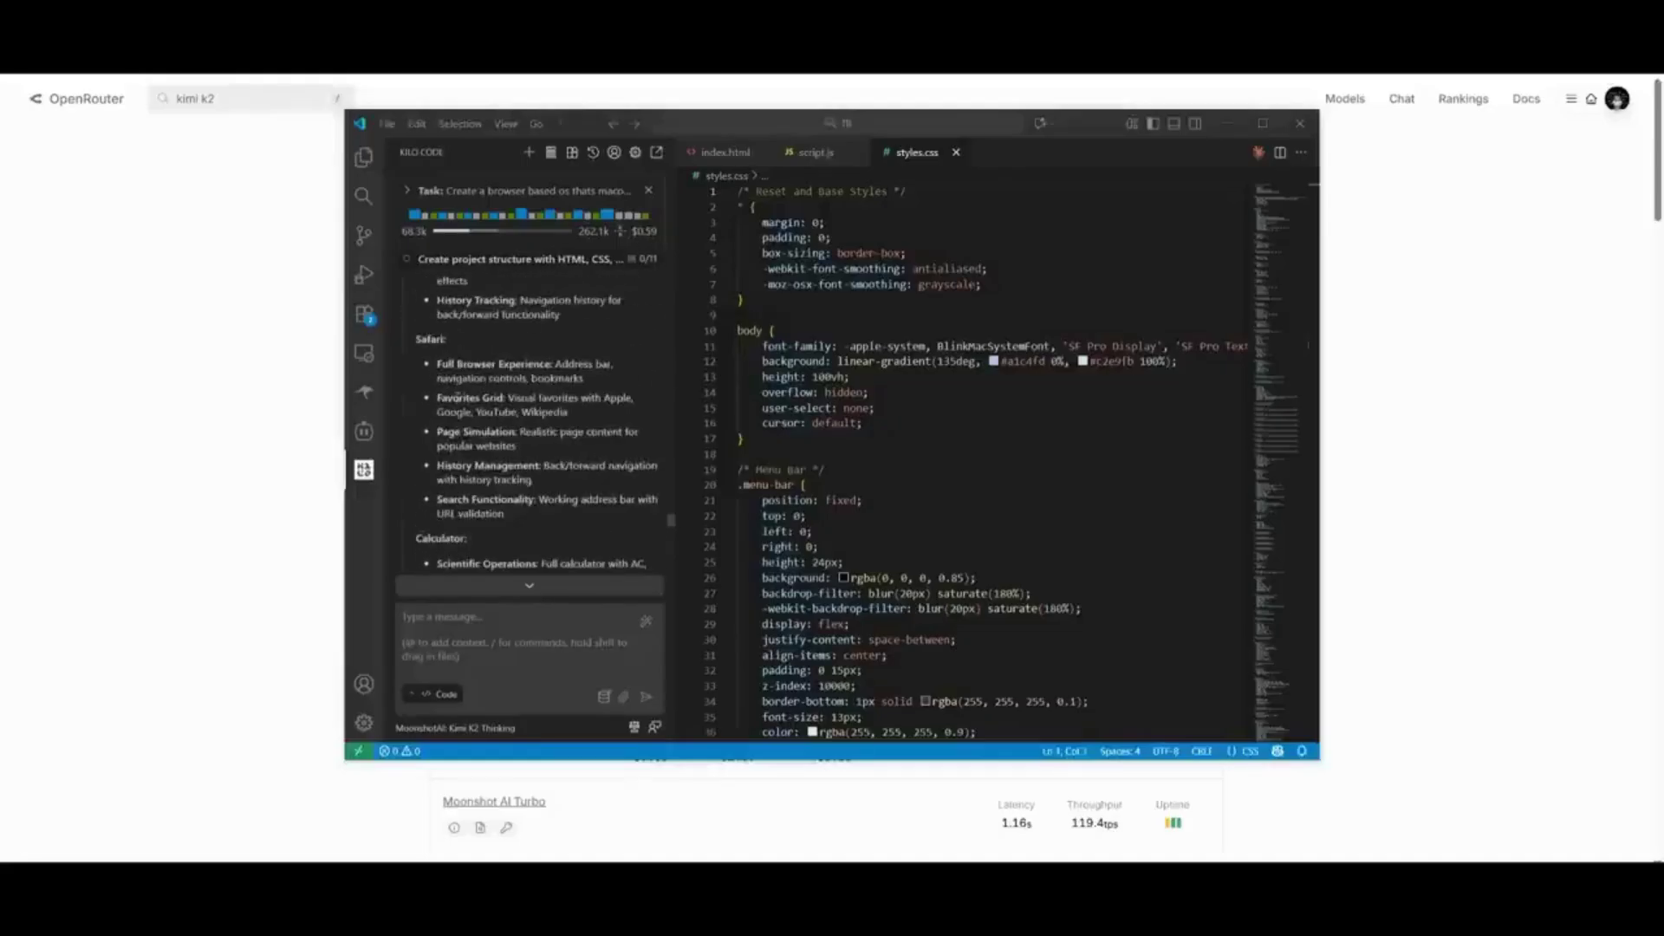
pyautogui.scroll(5, 585, 464)
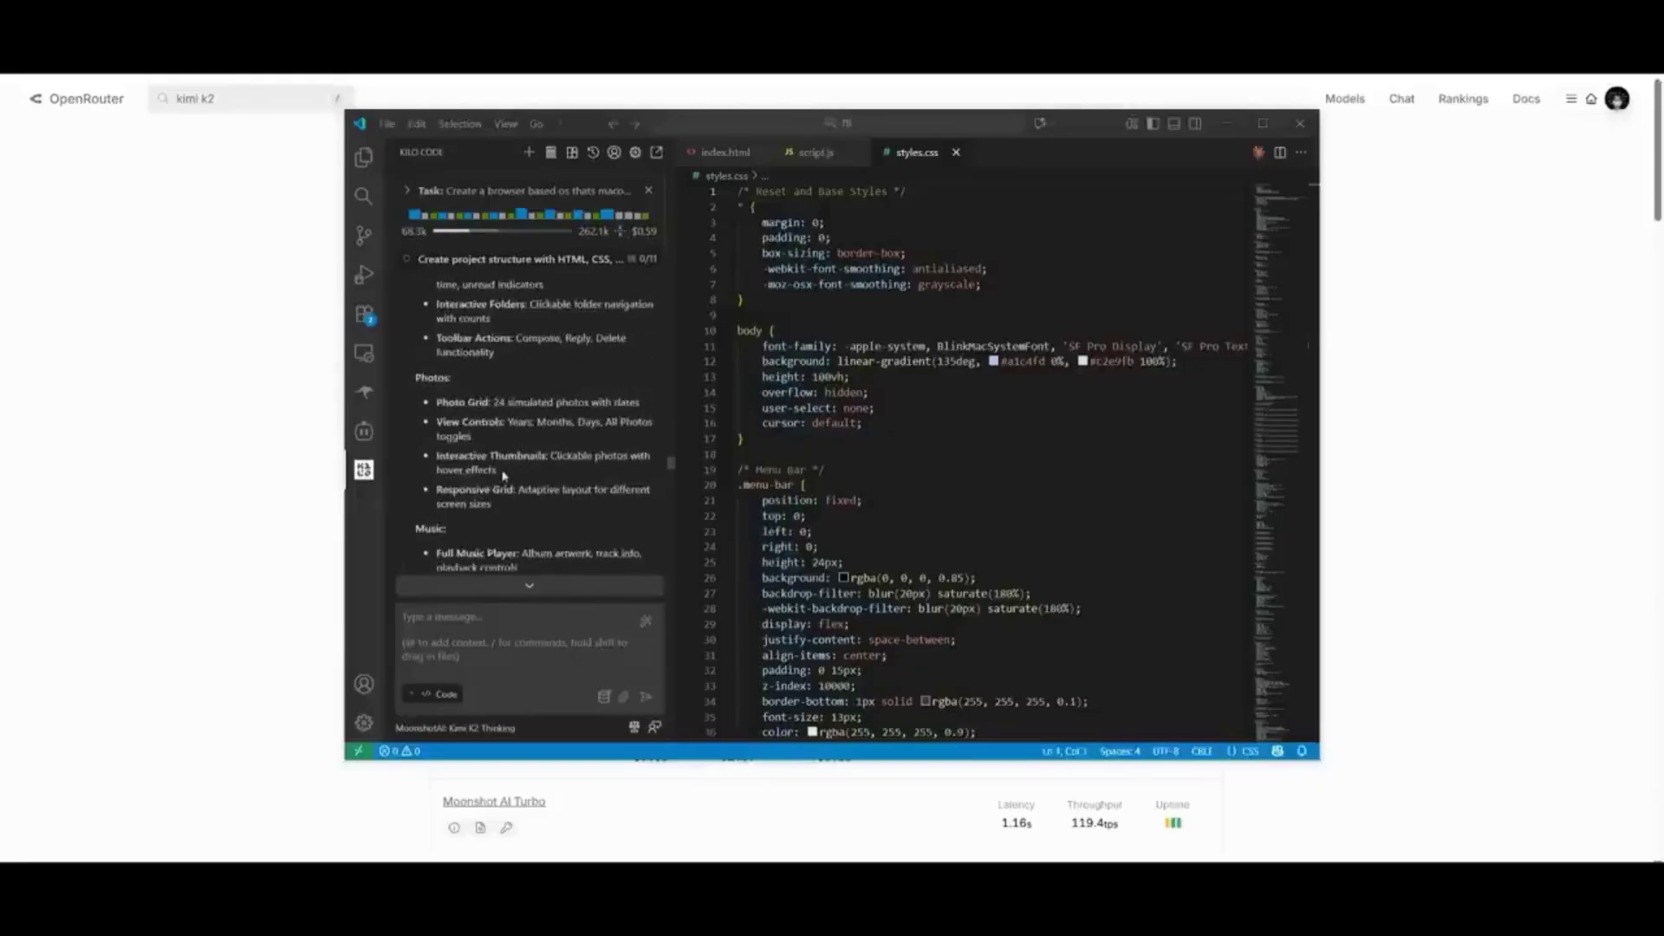